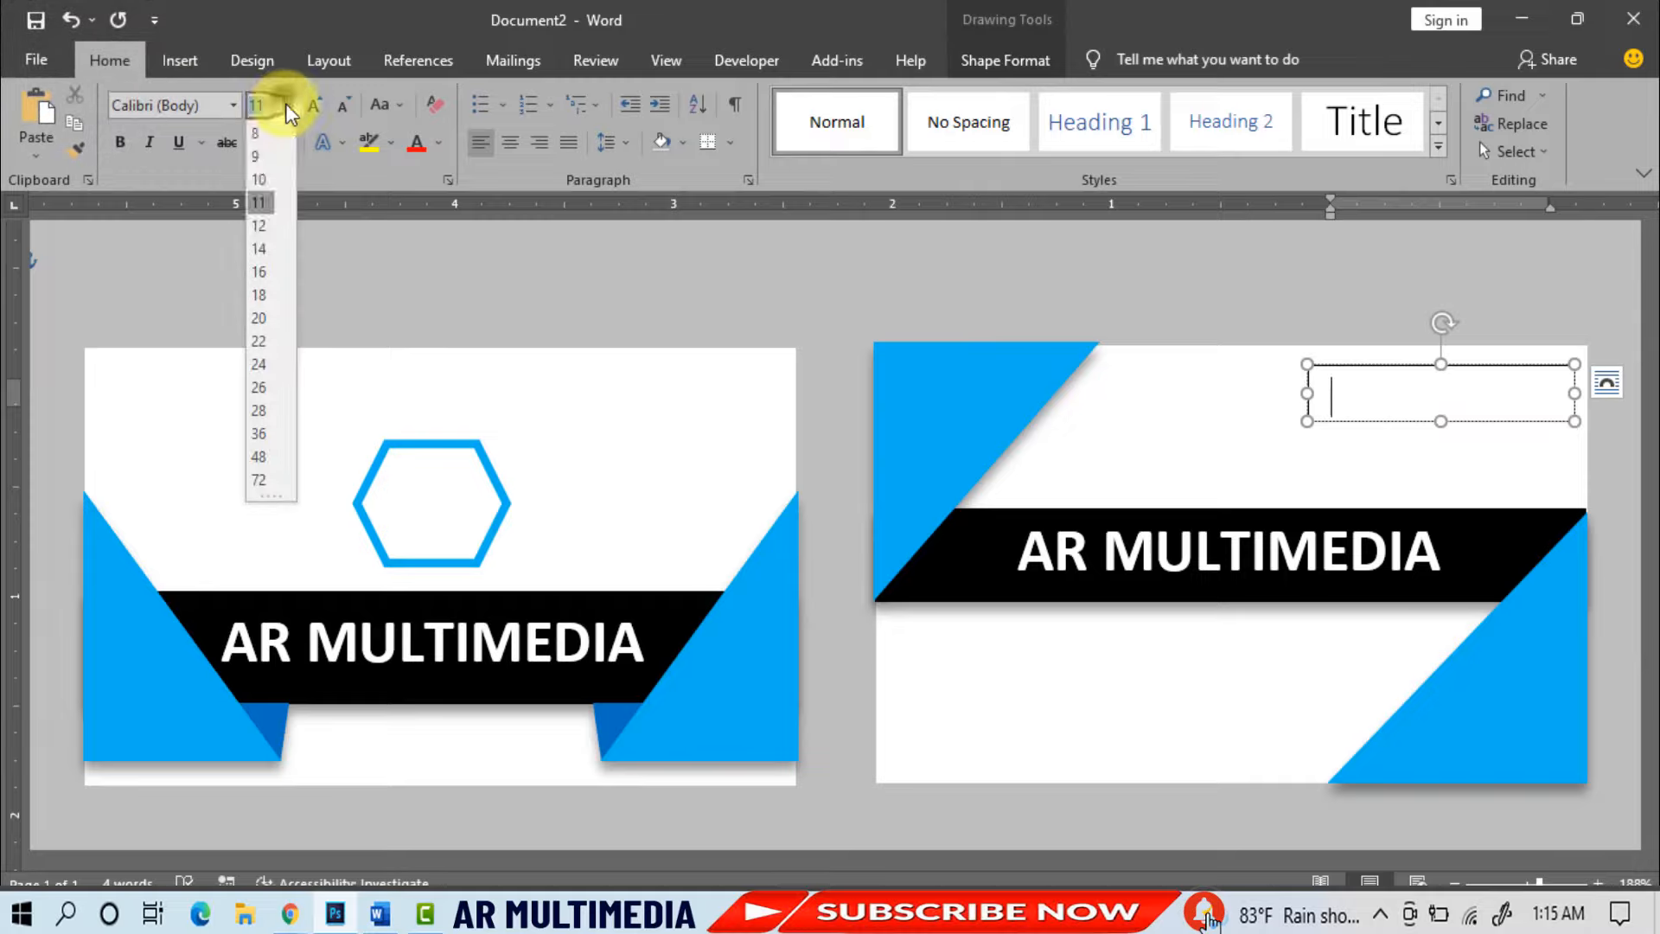
- Type the owner's name right-aligned in the top-right box, size 12 in a dark colour
click(259, 220)
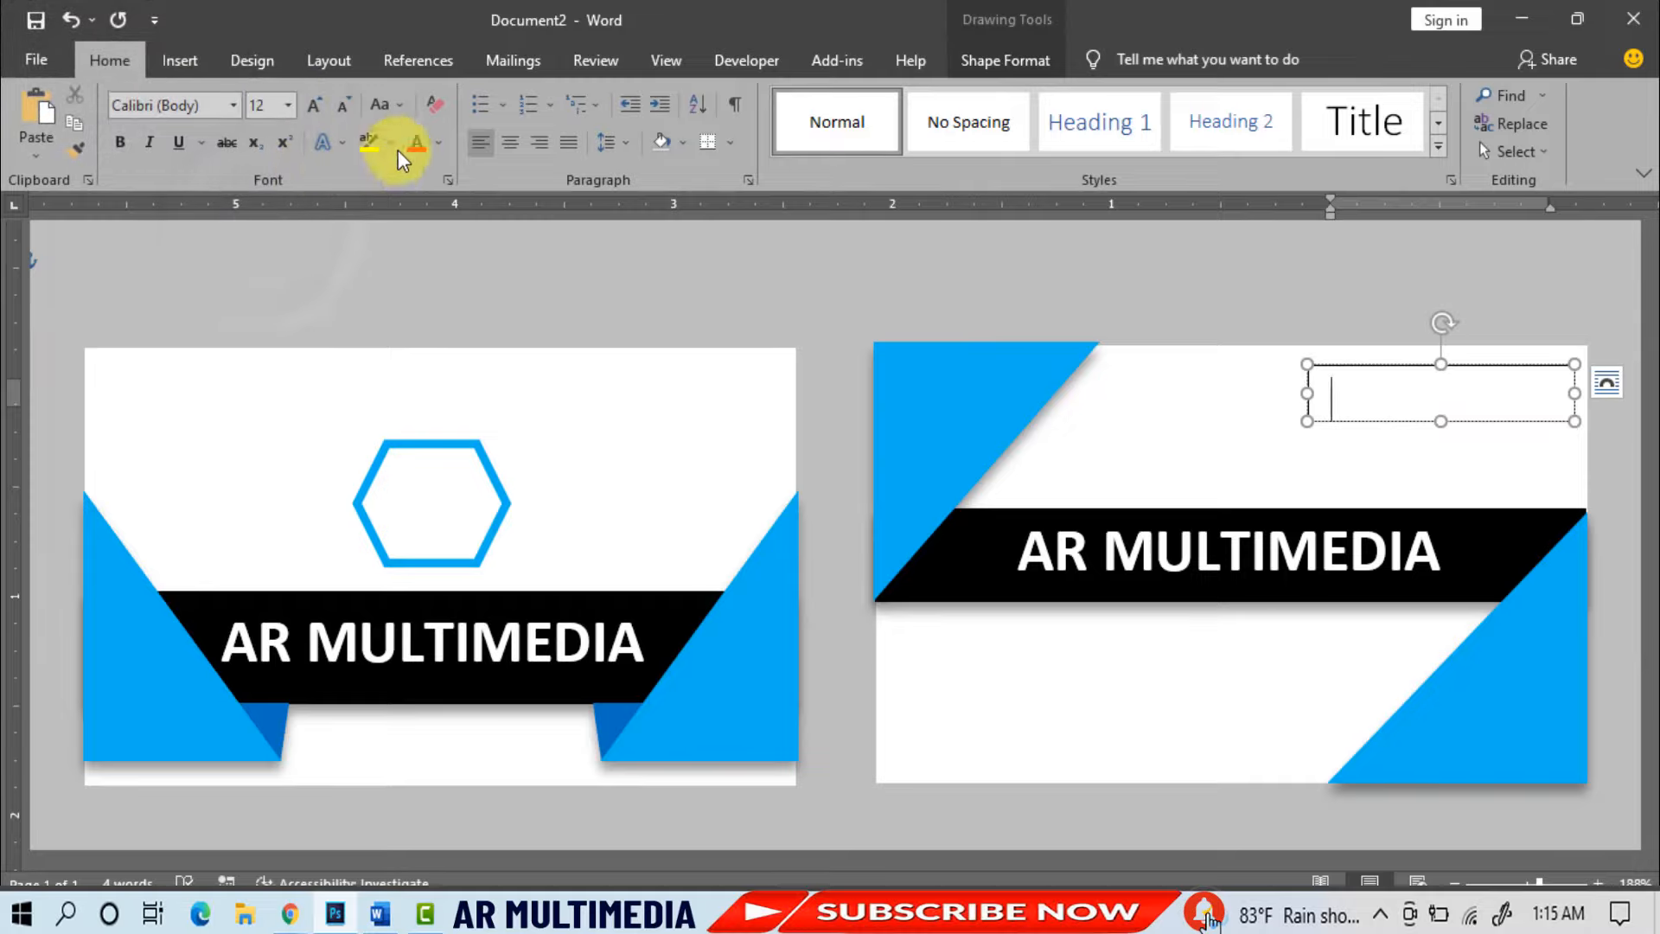
click(445, 152)
click(432, 223)
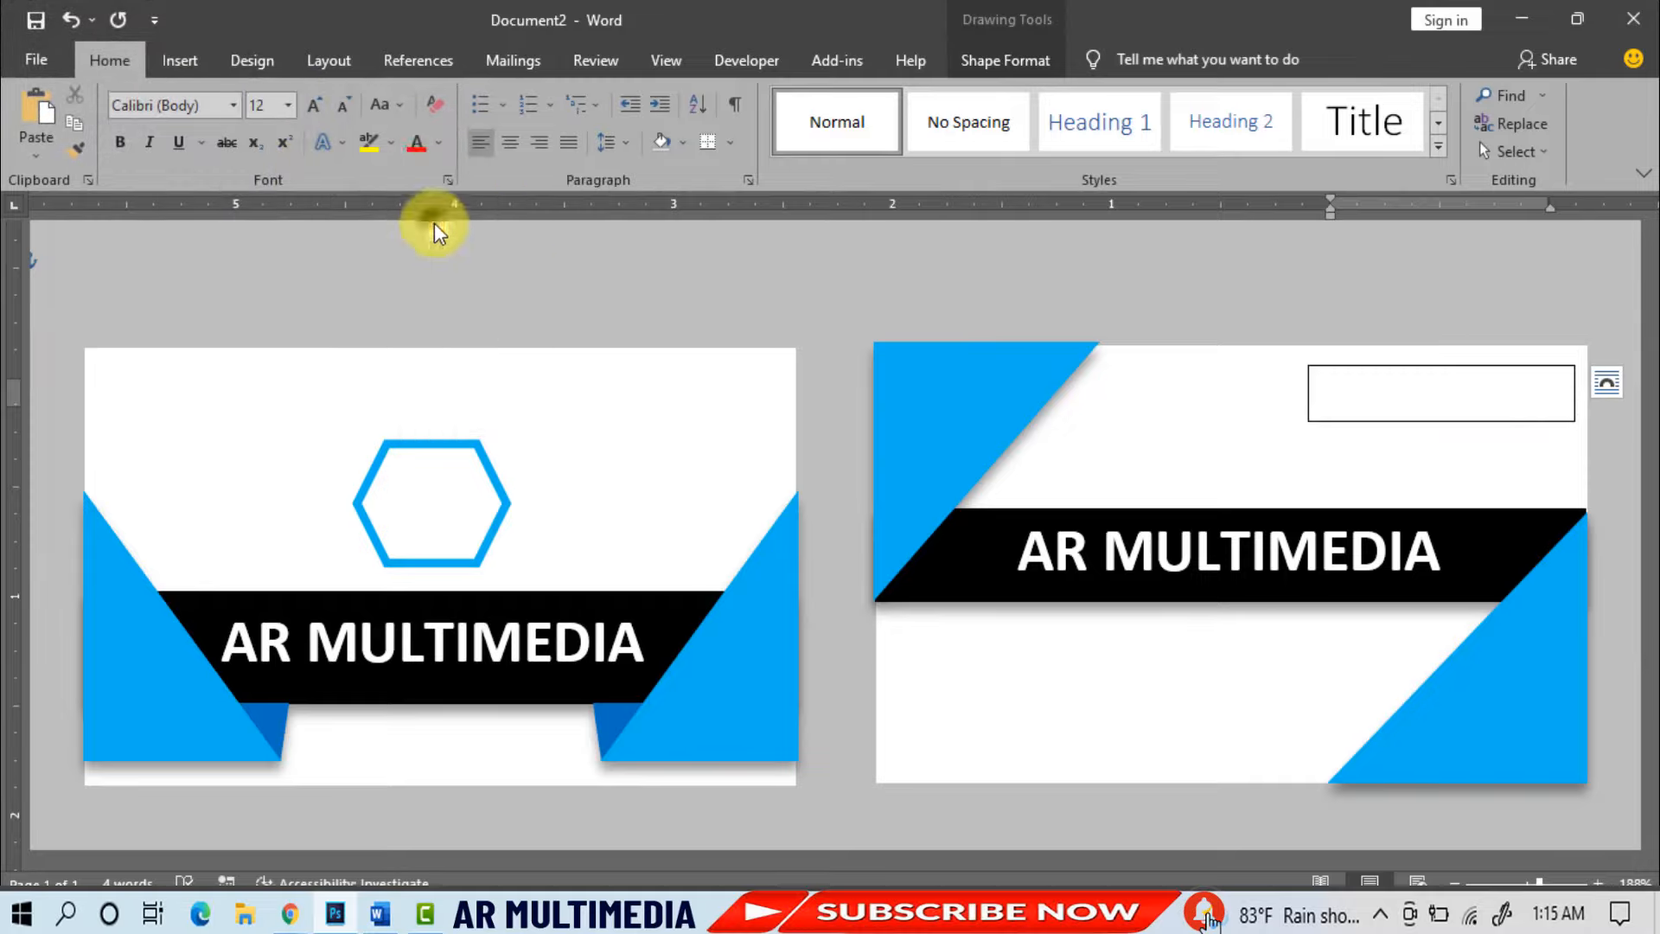
click(540, 145)
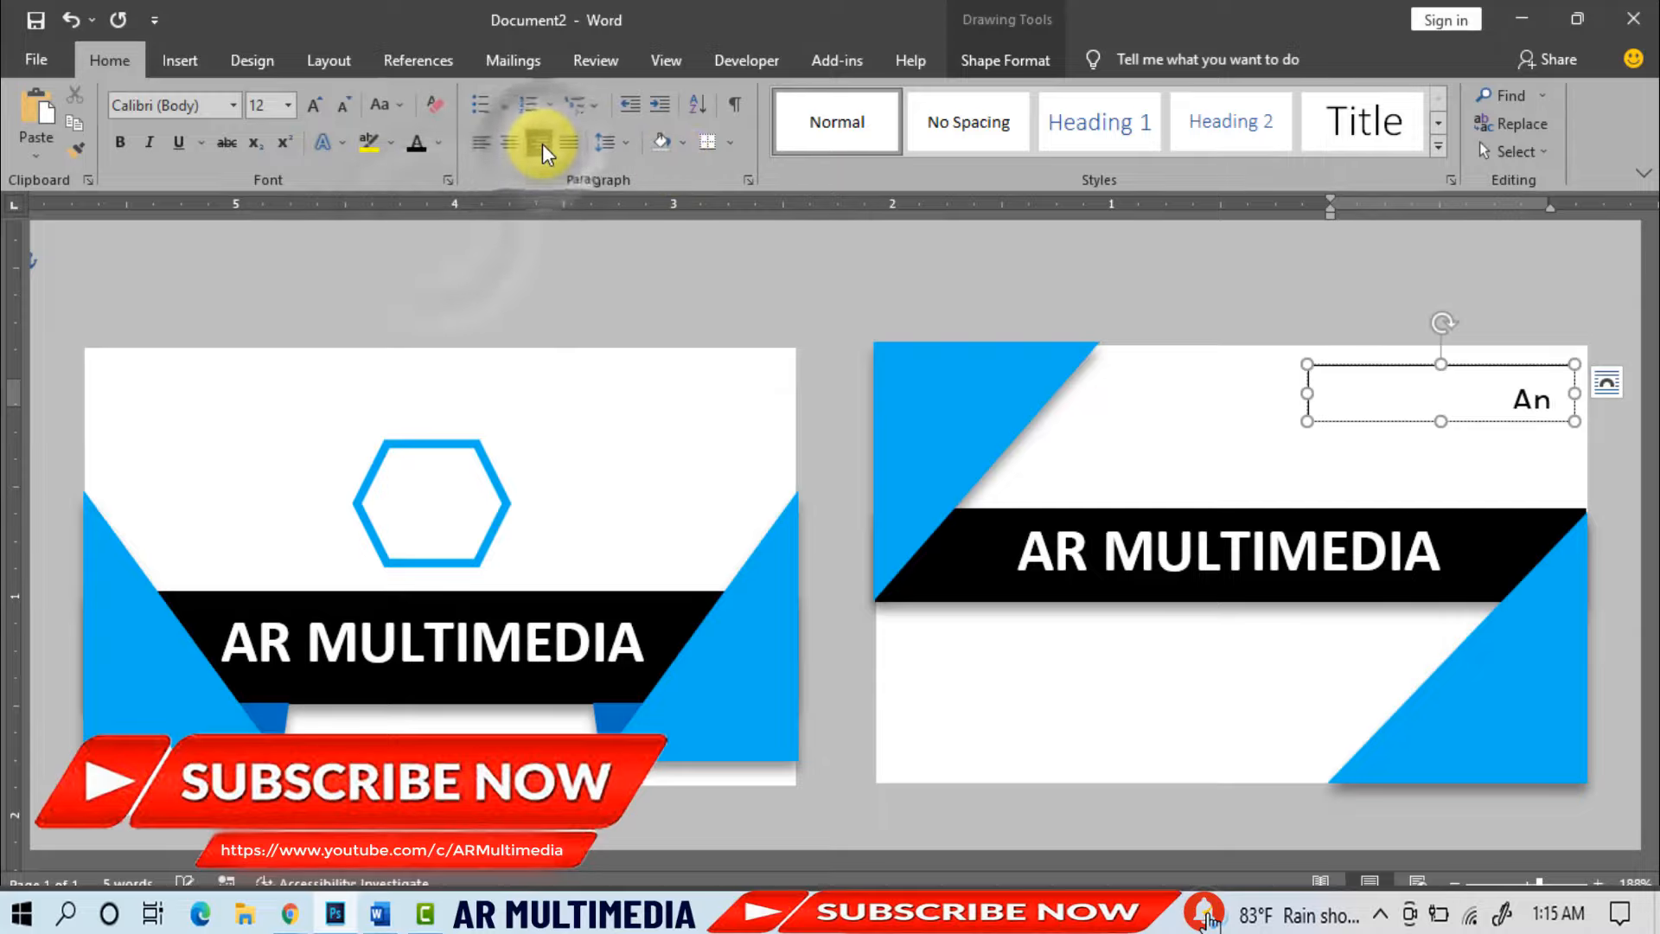
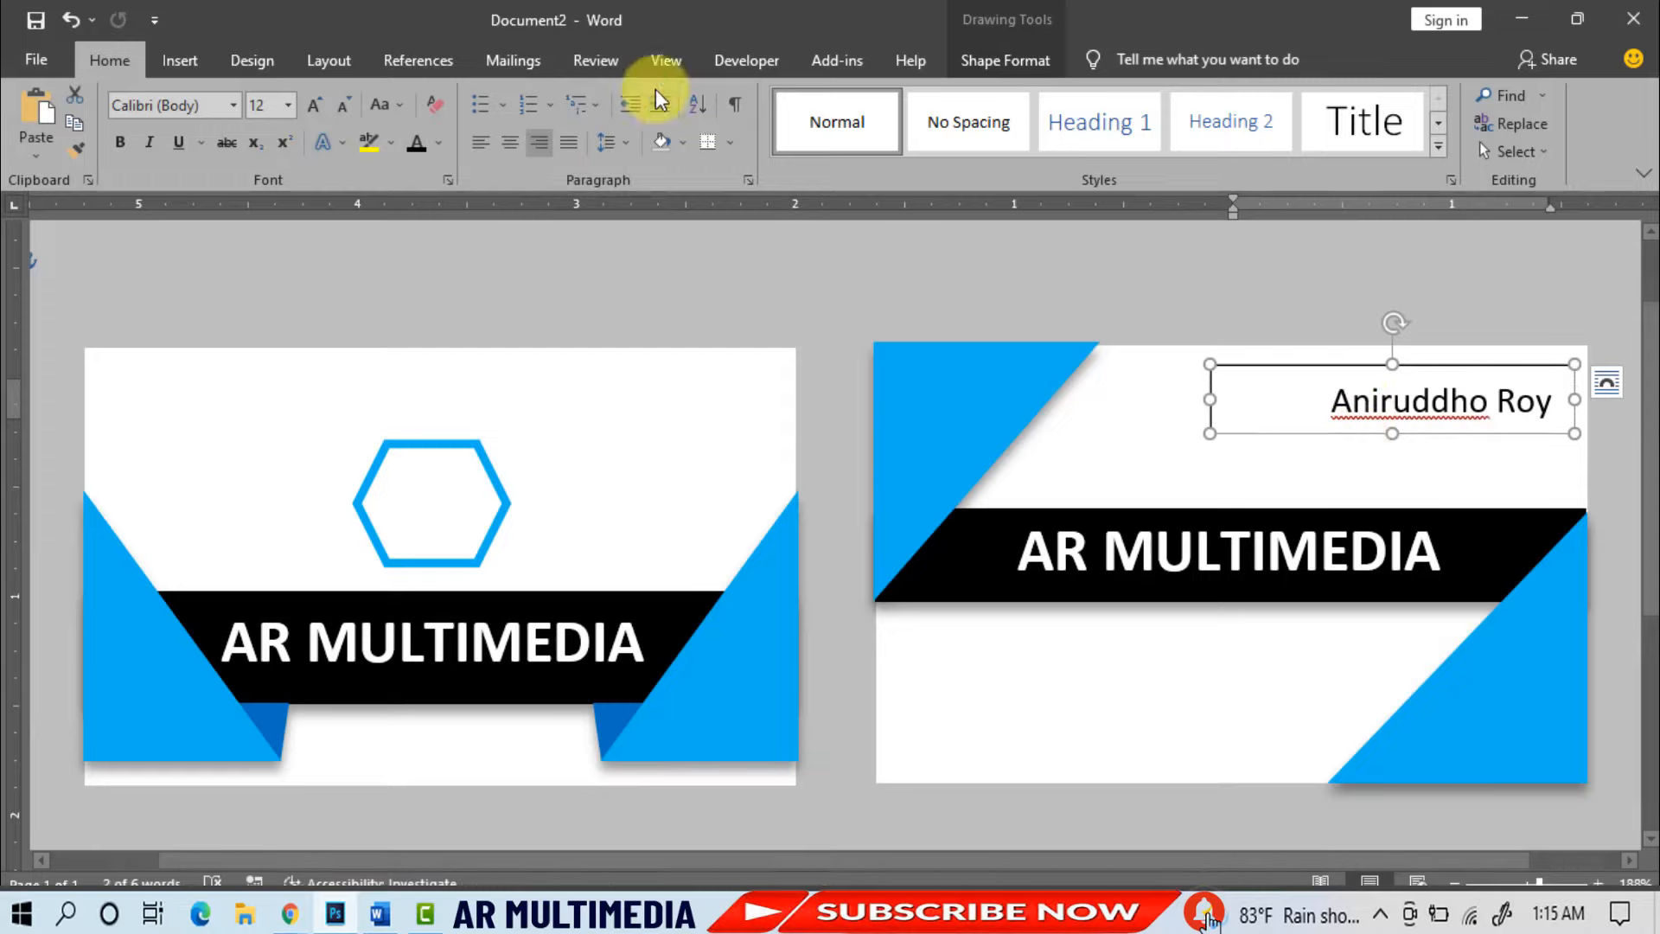
- Give the name box no fill and no outline
click(1003, 60)
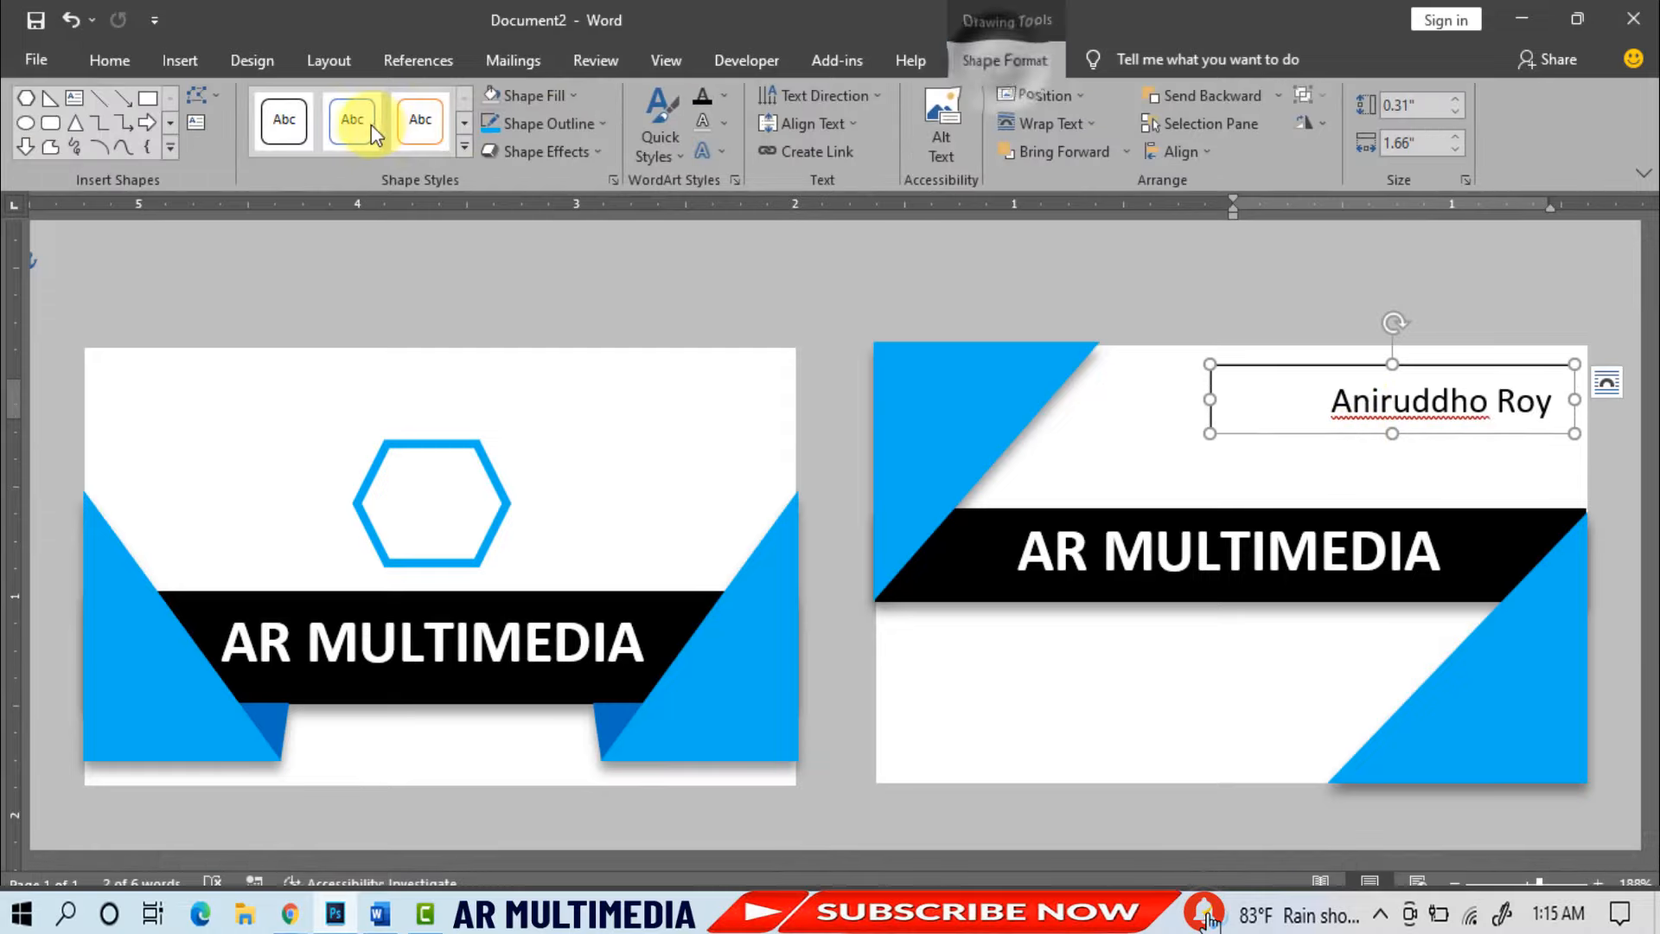
click(572, 95)
click(555, 304)
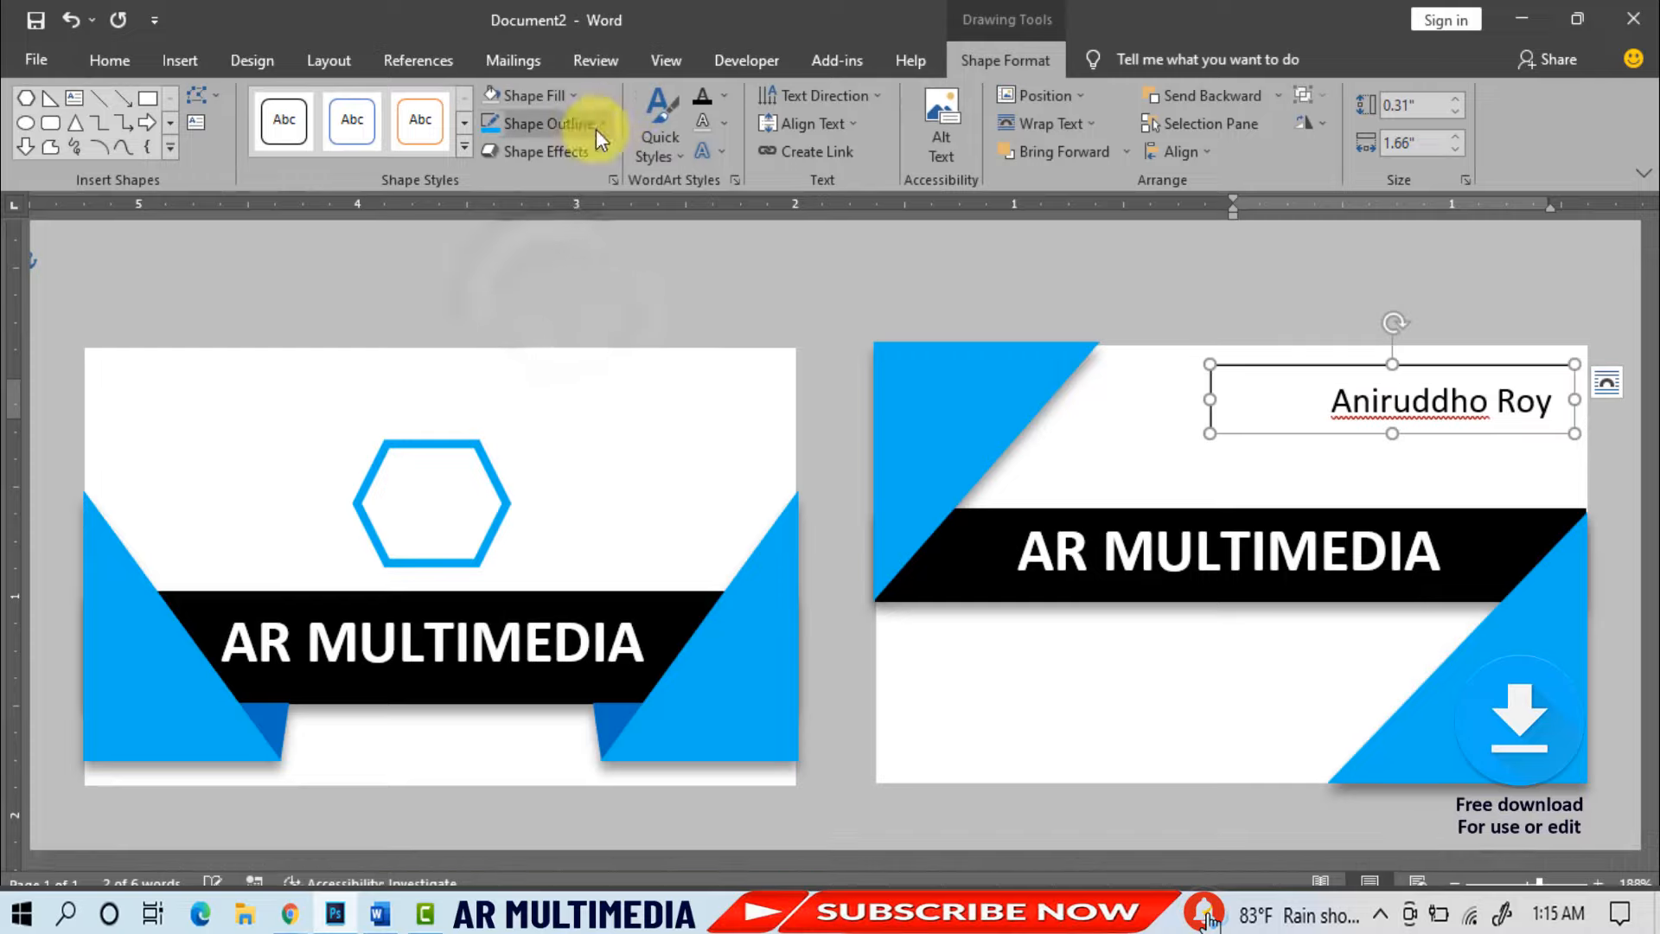
click(599, 126)
click(531, 335)
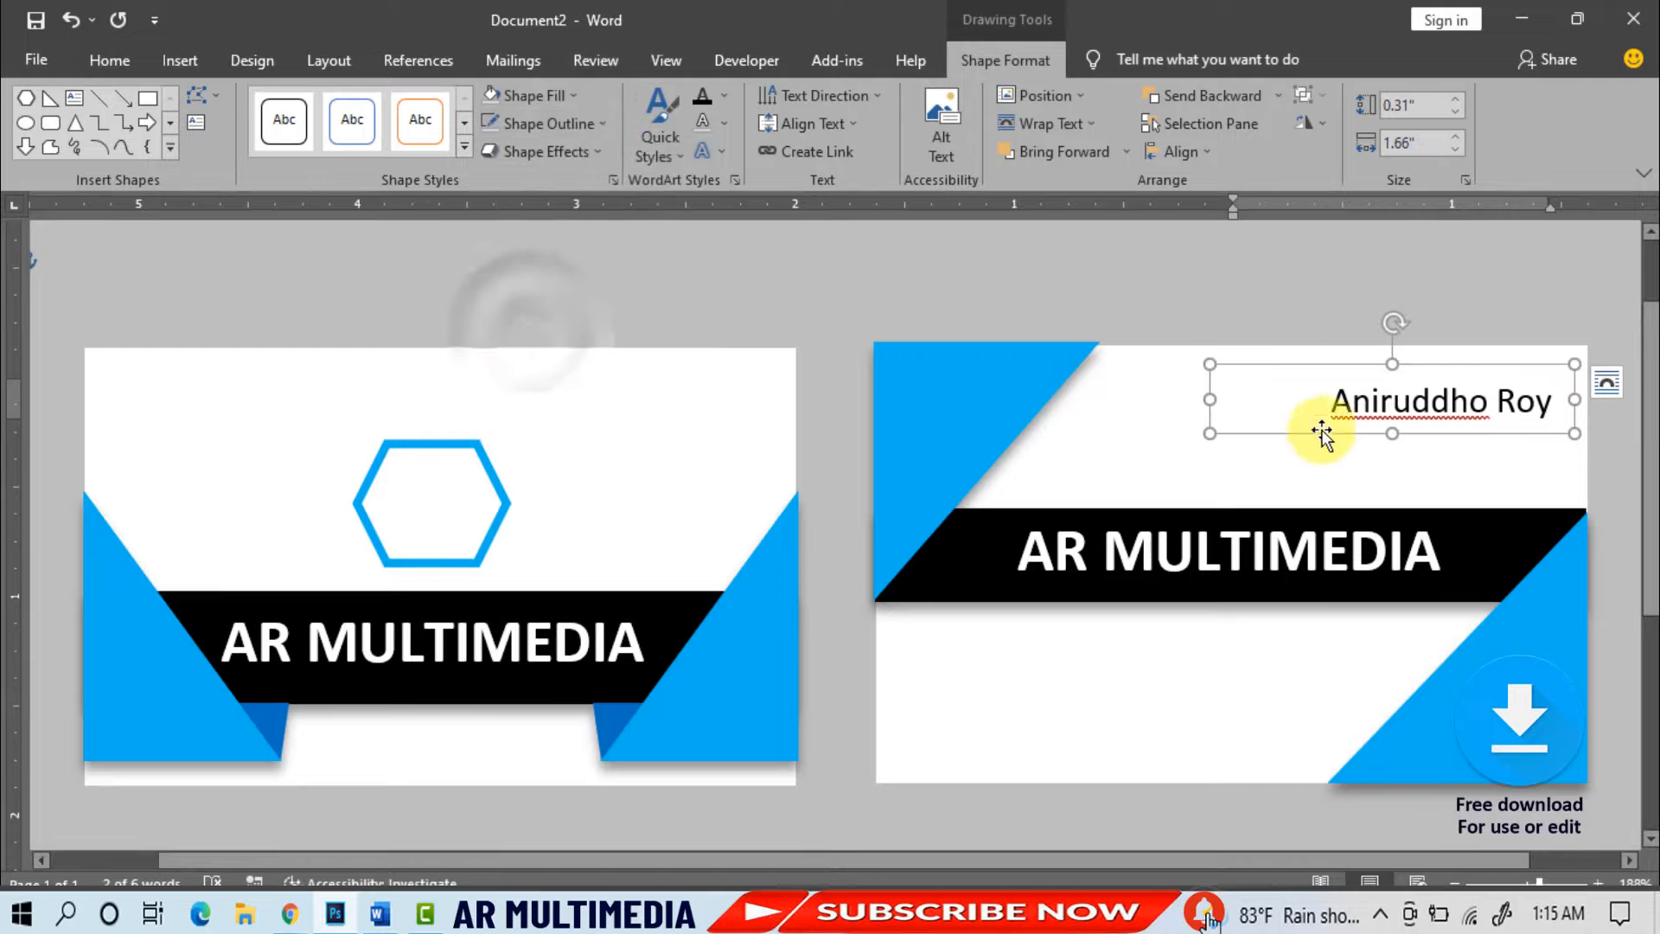
- Paste a copy of the name box and place it just below the name
click(110, 60)
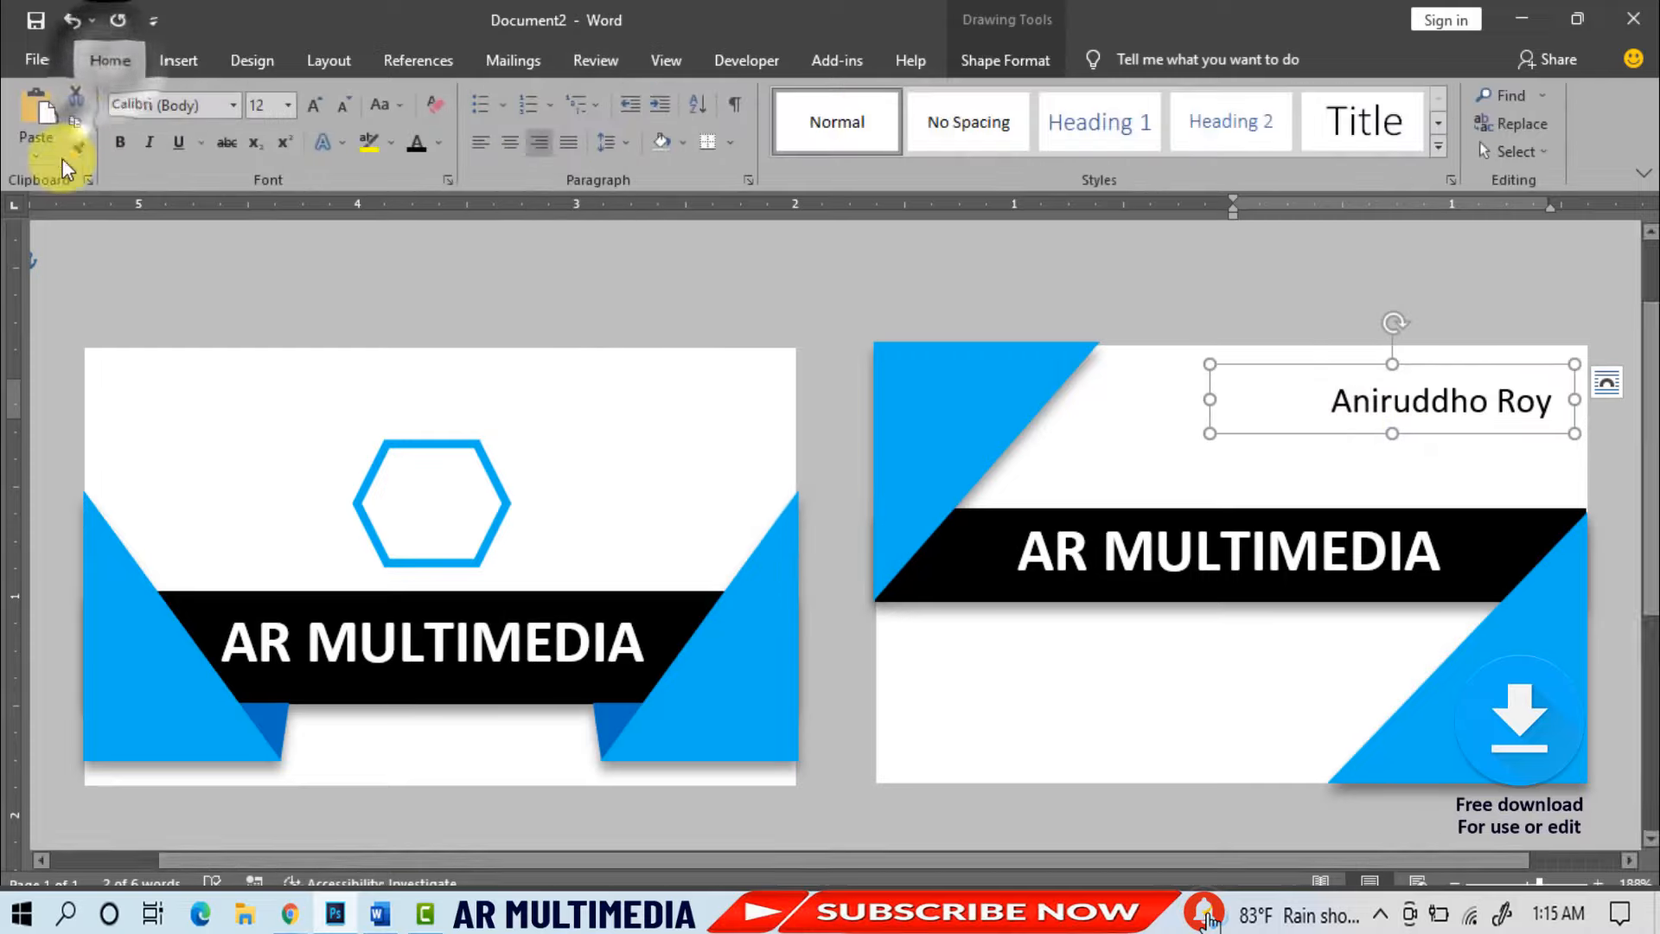
click(74, 122)
click(37, 108)
drag(1344, 472, 1608, 437)
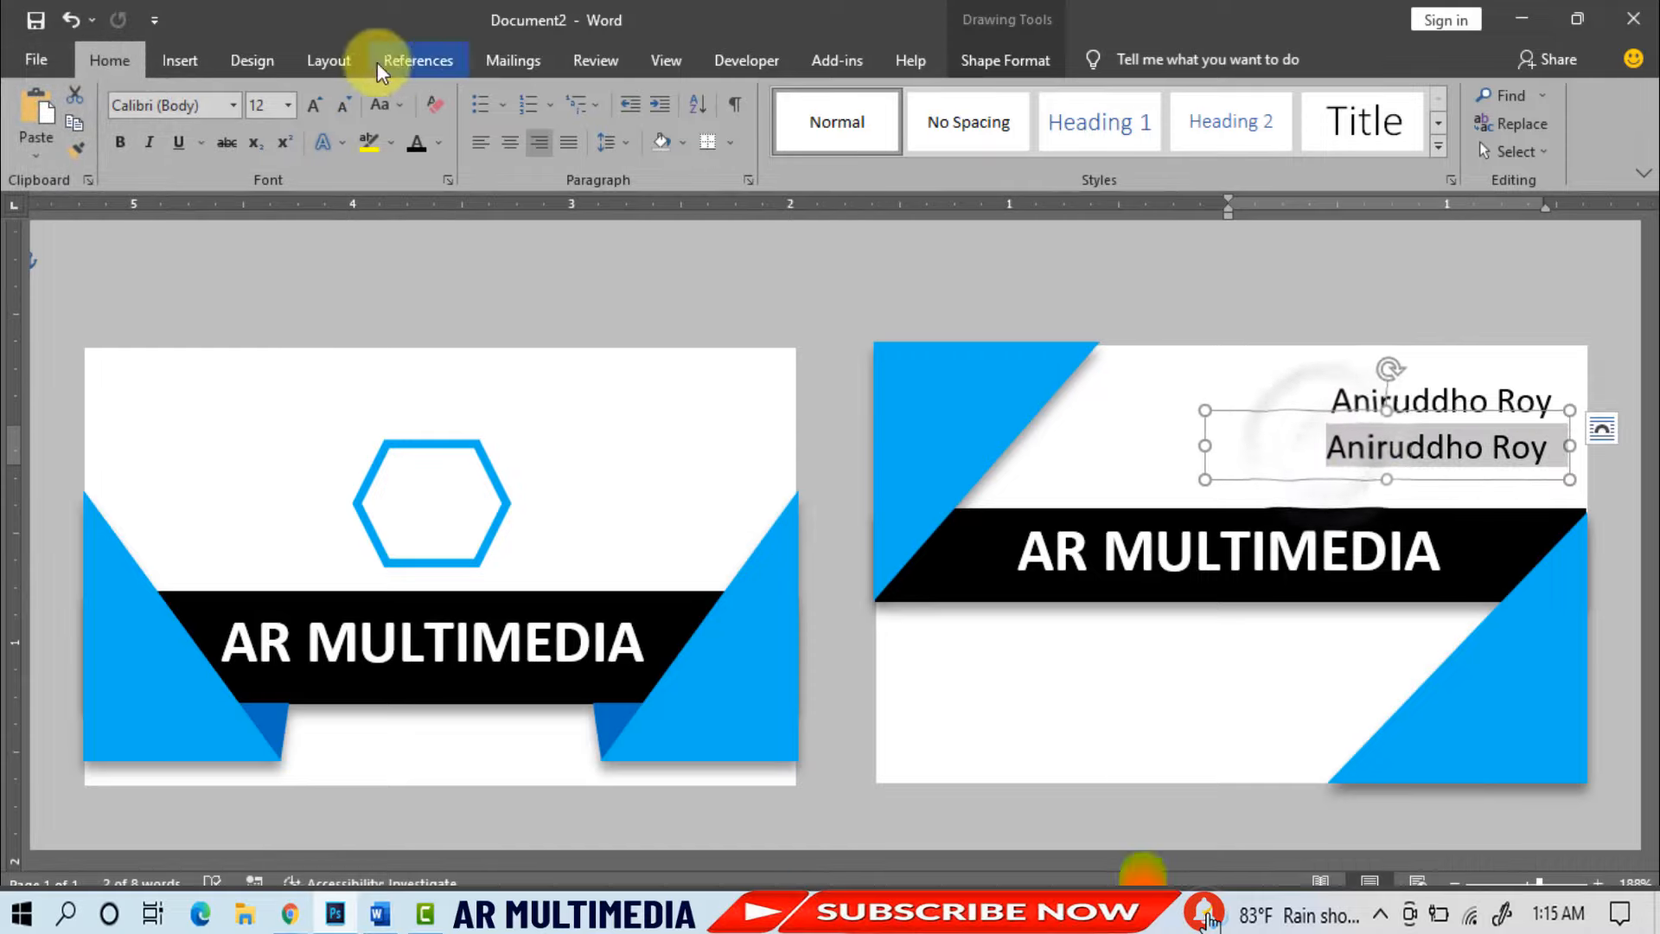
- Turn the copied box into a size 8 'Director' title and narrow it from the left
click(289, 106)
click(268, 166)
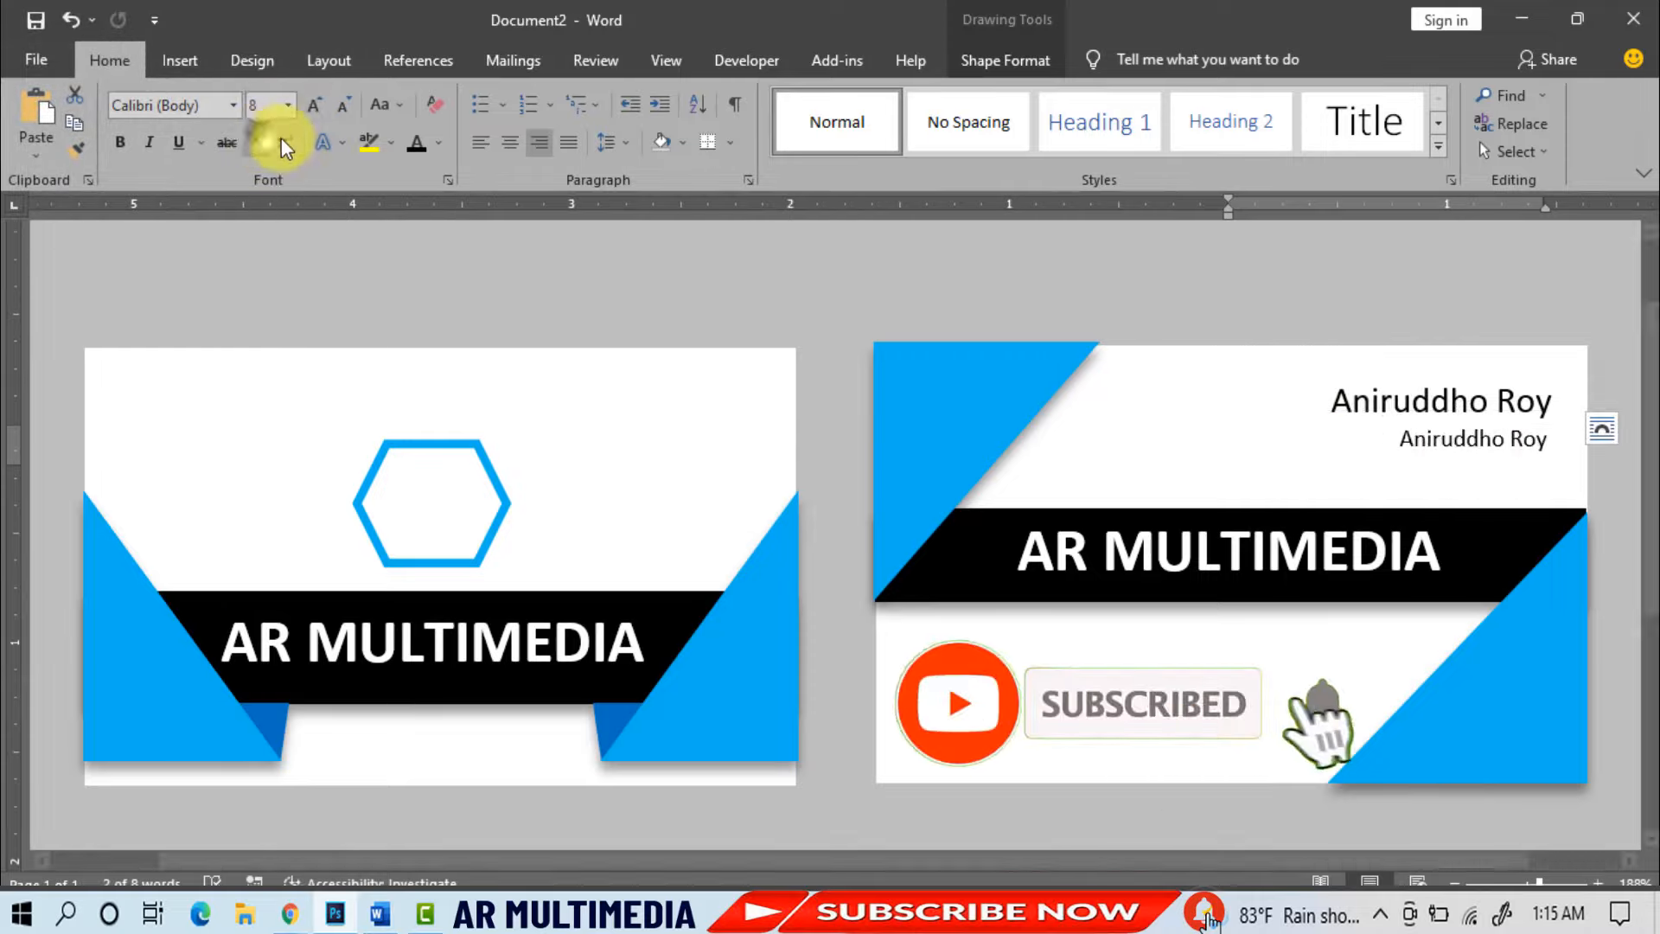
text(Dir)
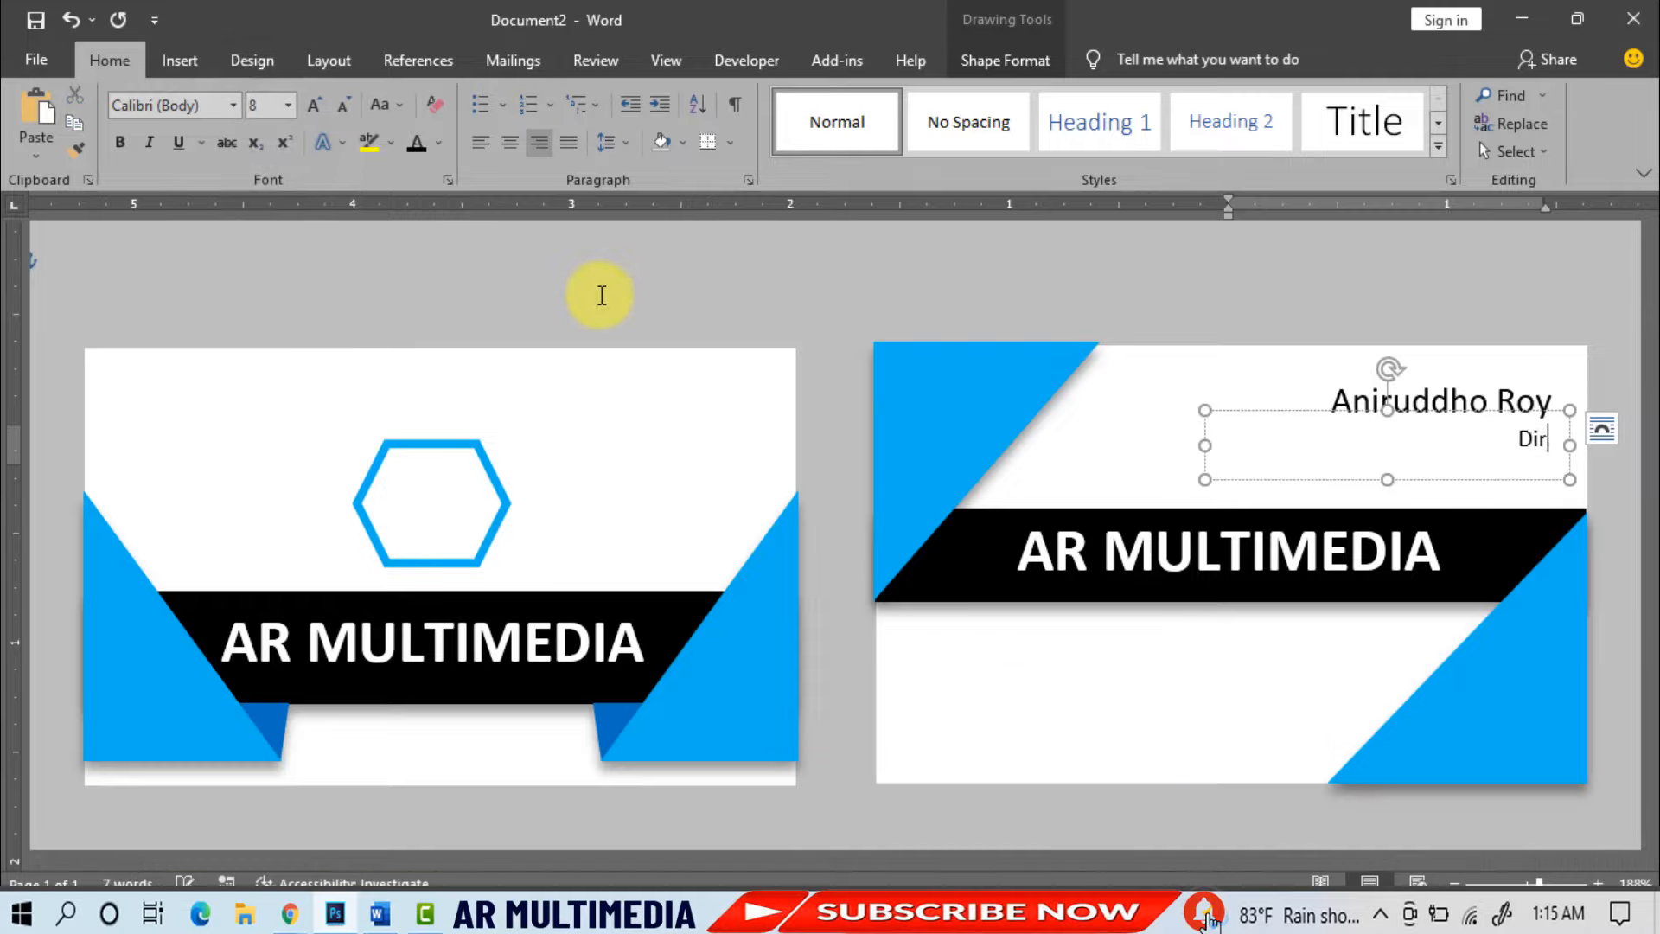
text(ector)
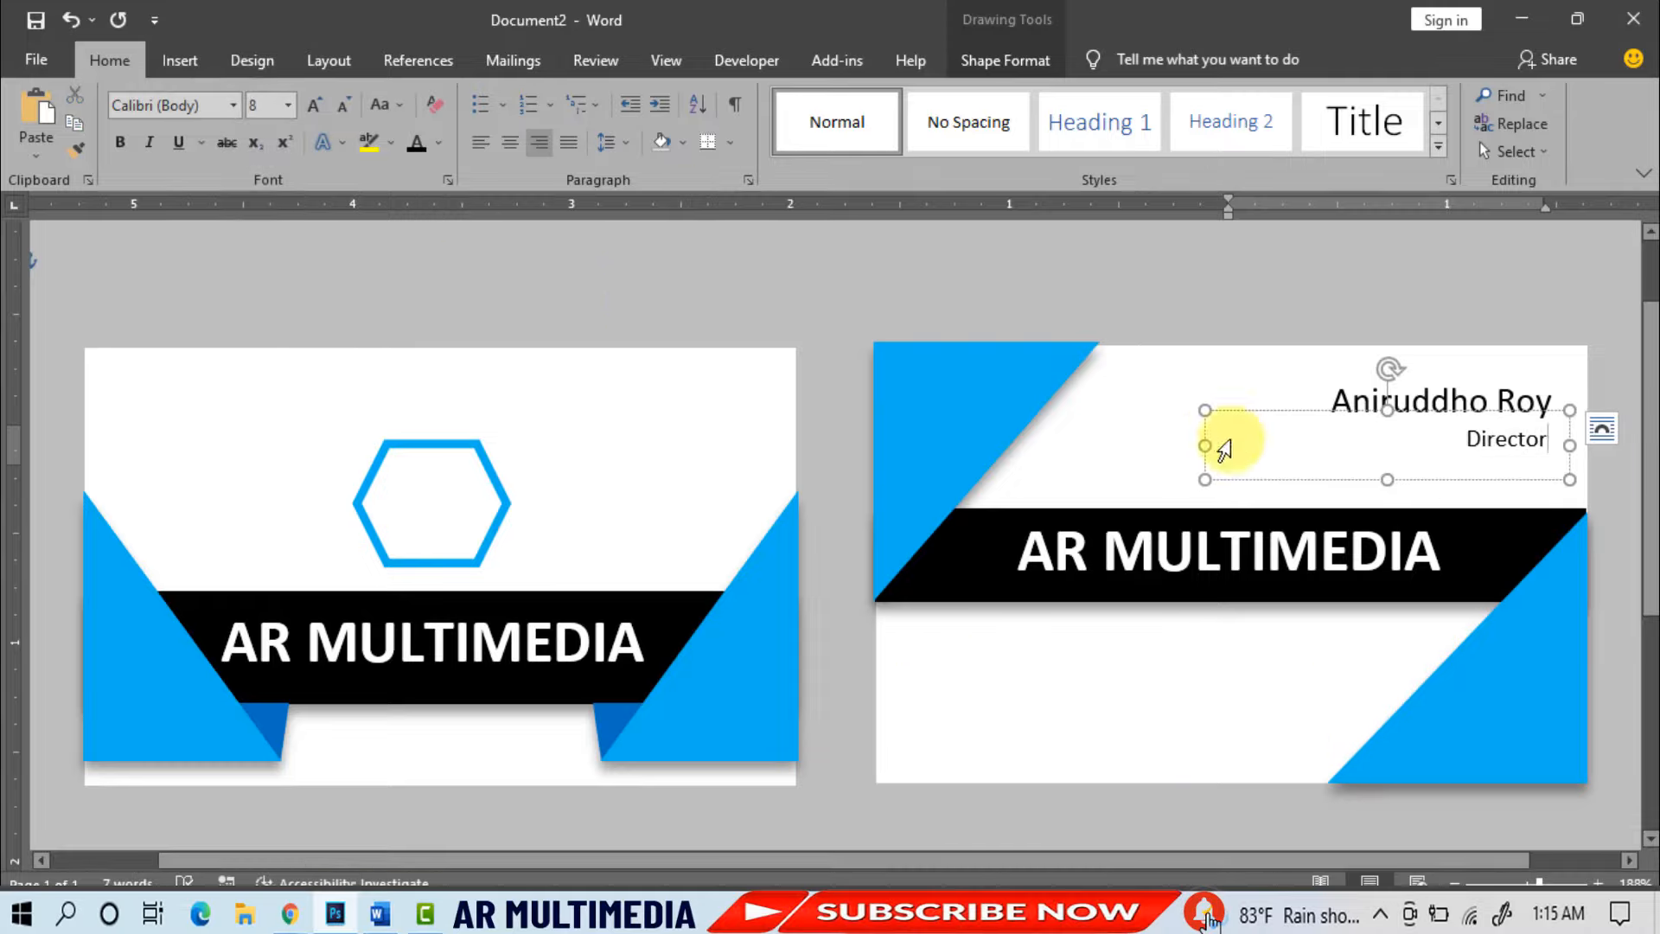
drag(1243, 445, 1360, 449)
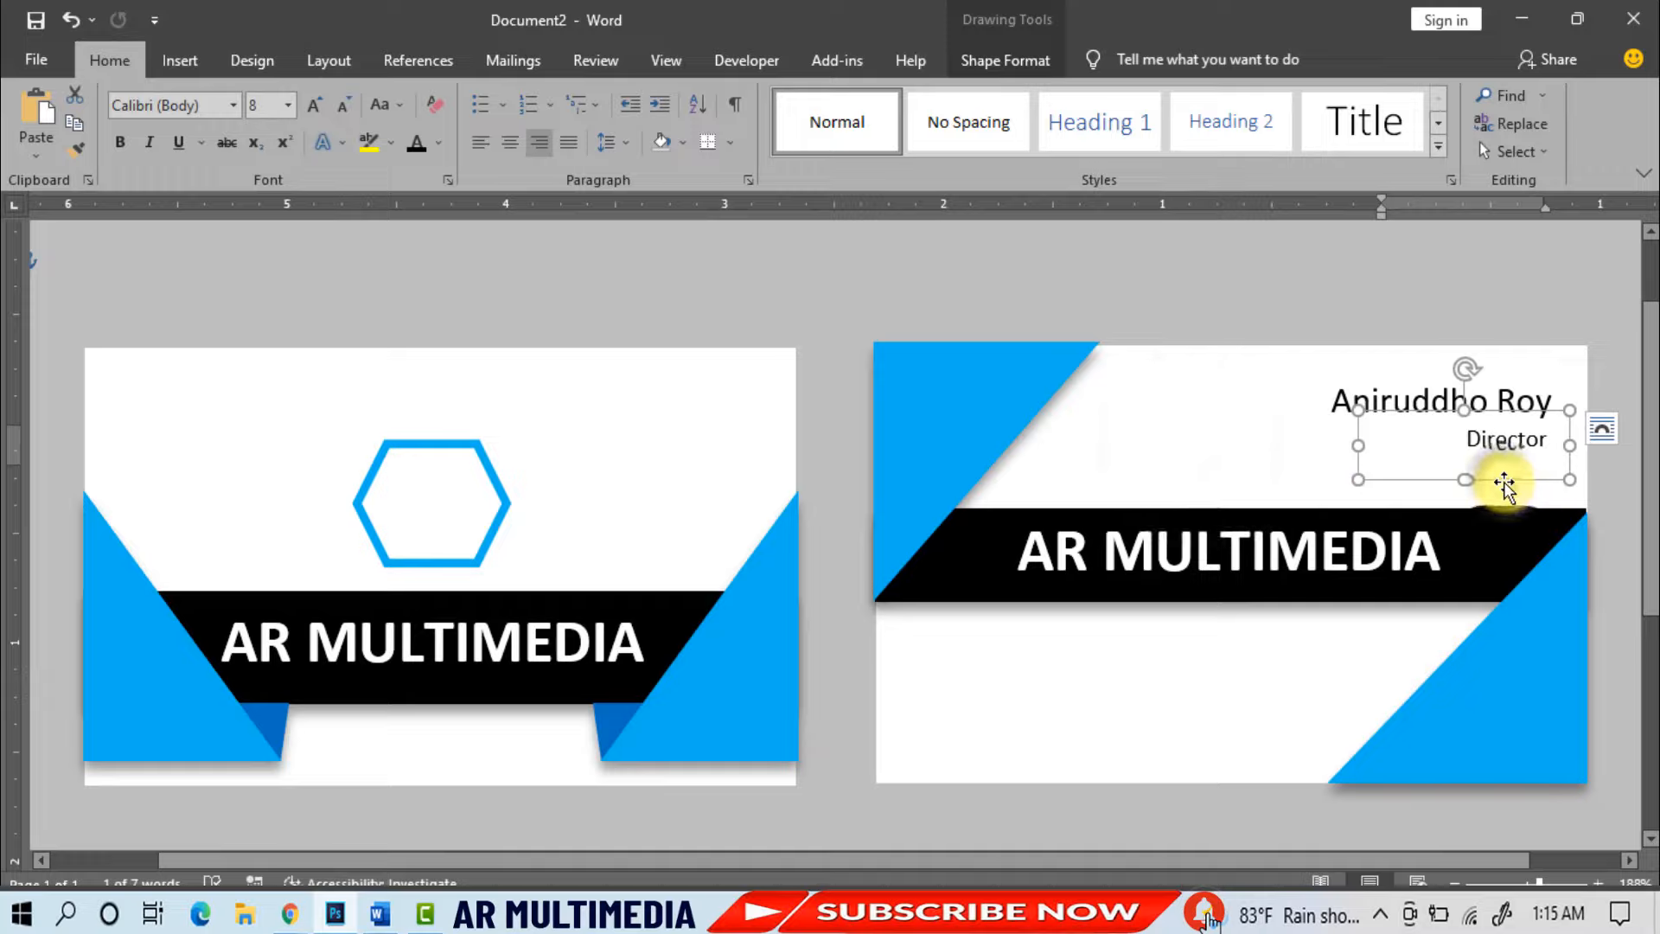
- Paste a copy beneath Director, replace its text with the phone number, and make it bold
click(48, 117)
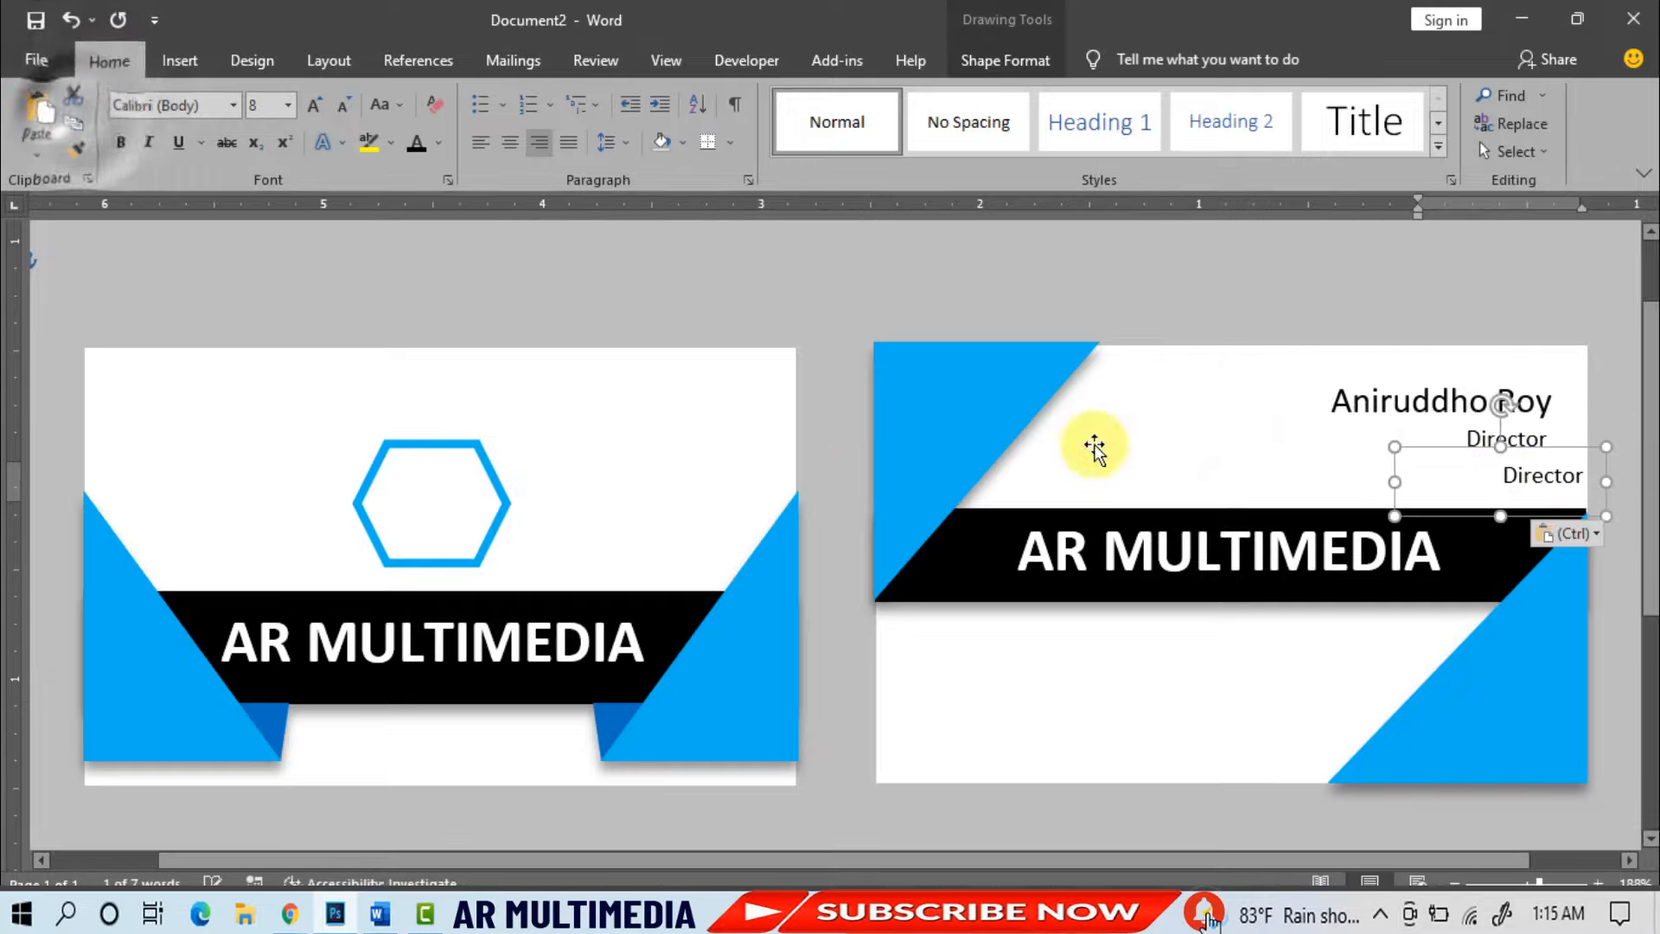
drag(1577, 446, 1420, 438)
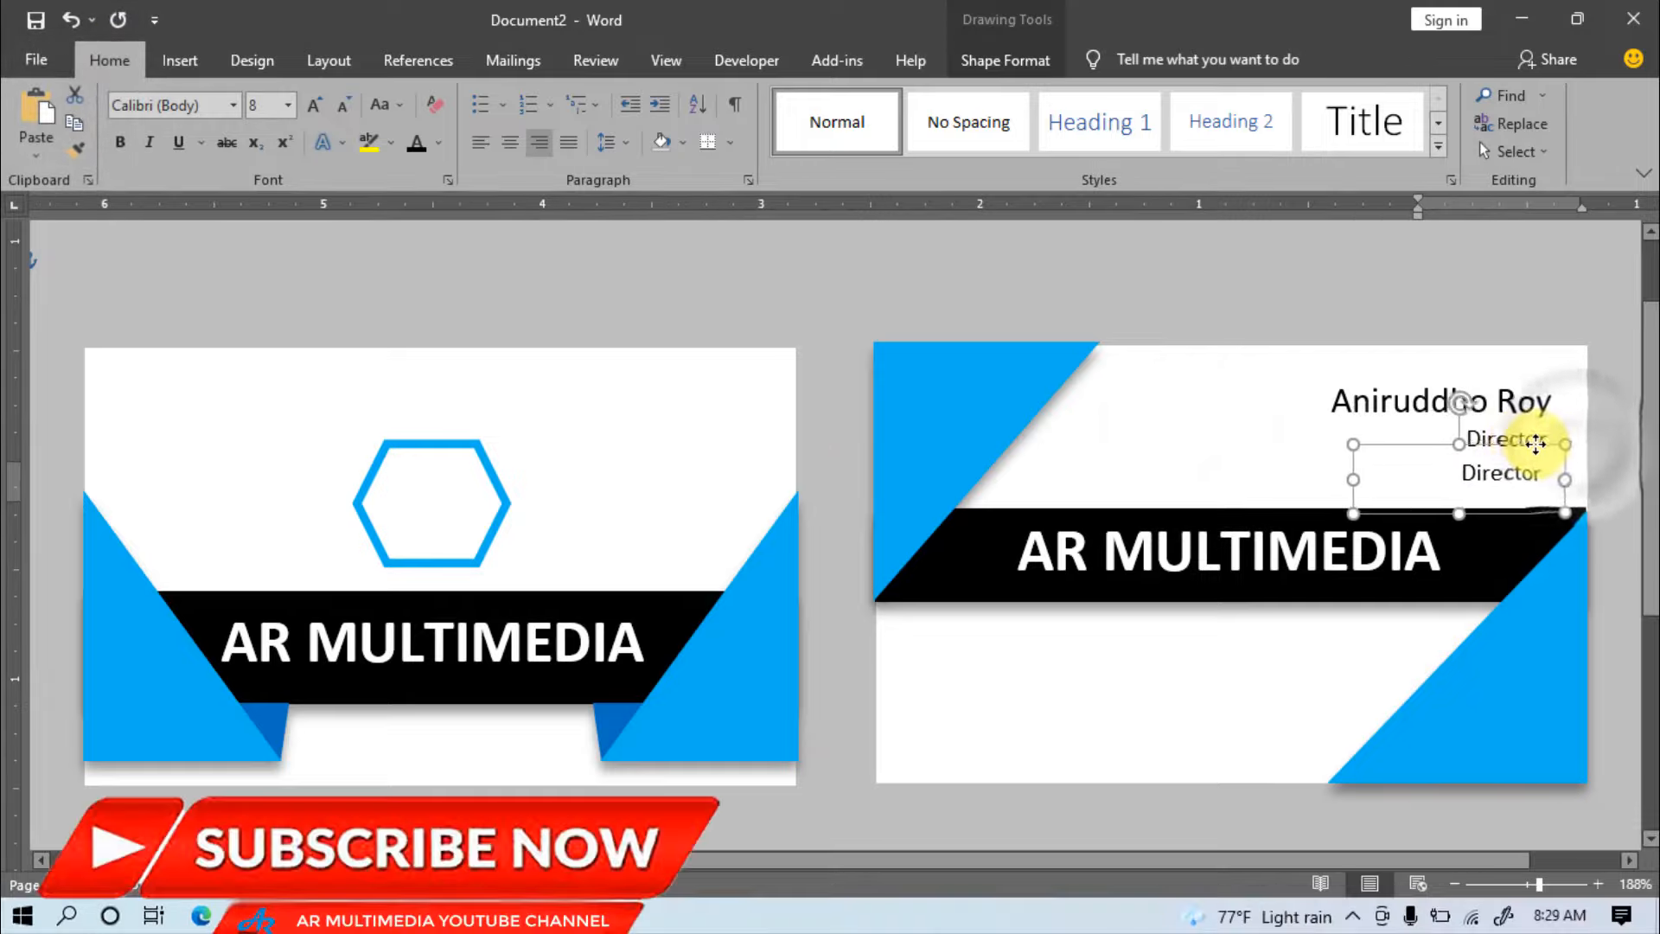
drag(1536, 443, 1539, 446)
click(1483, 477)
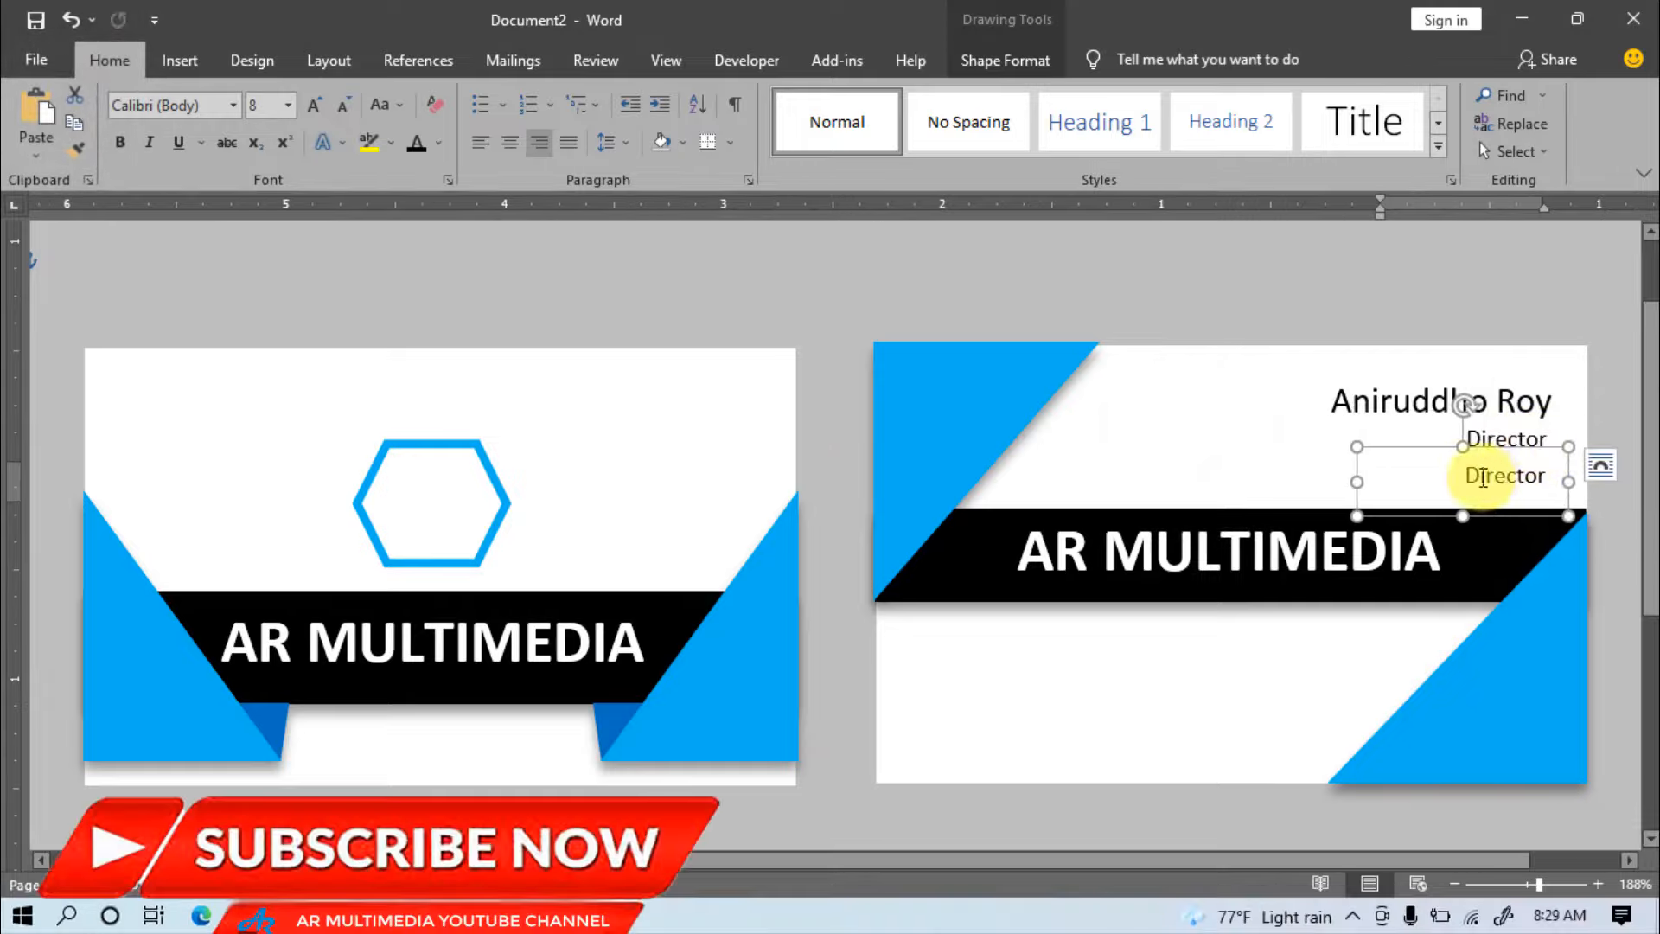
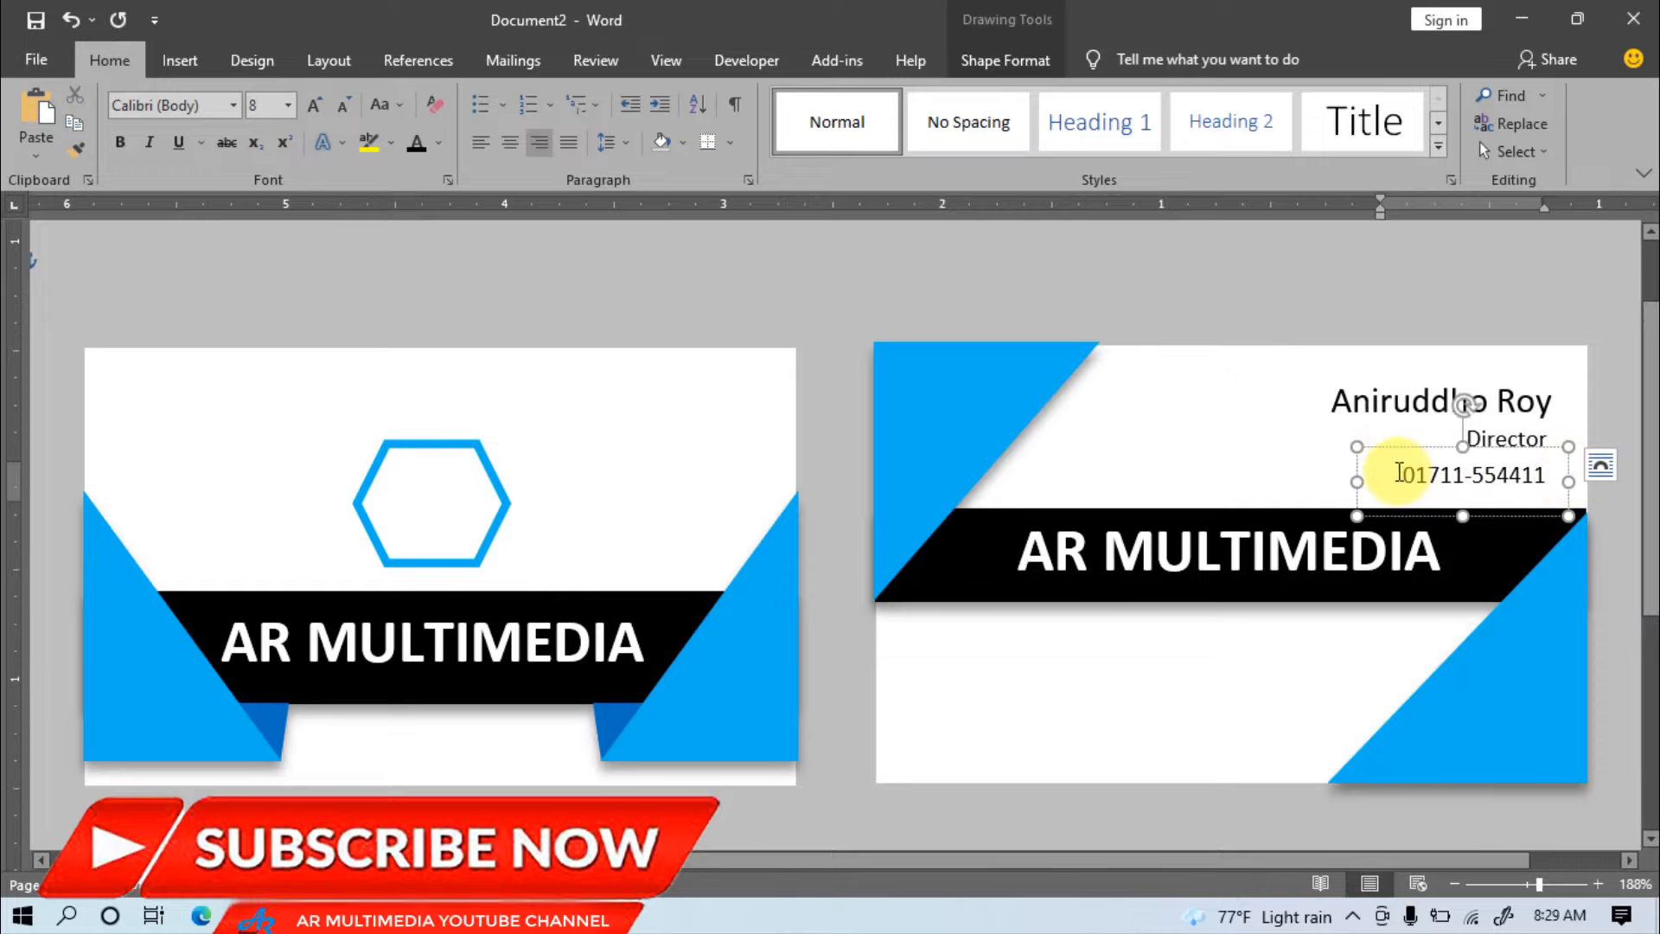
drag(1398, 473, 1600, 466)
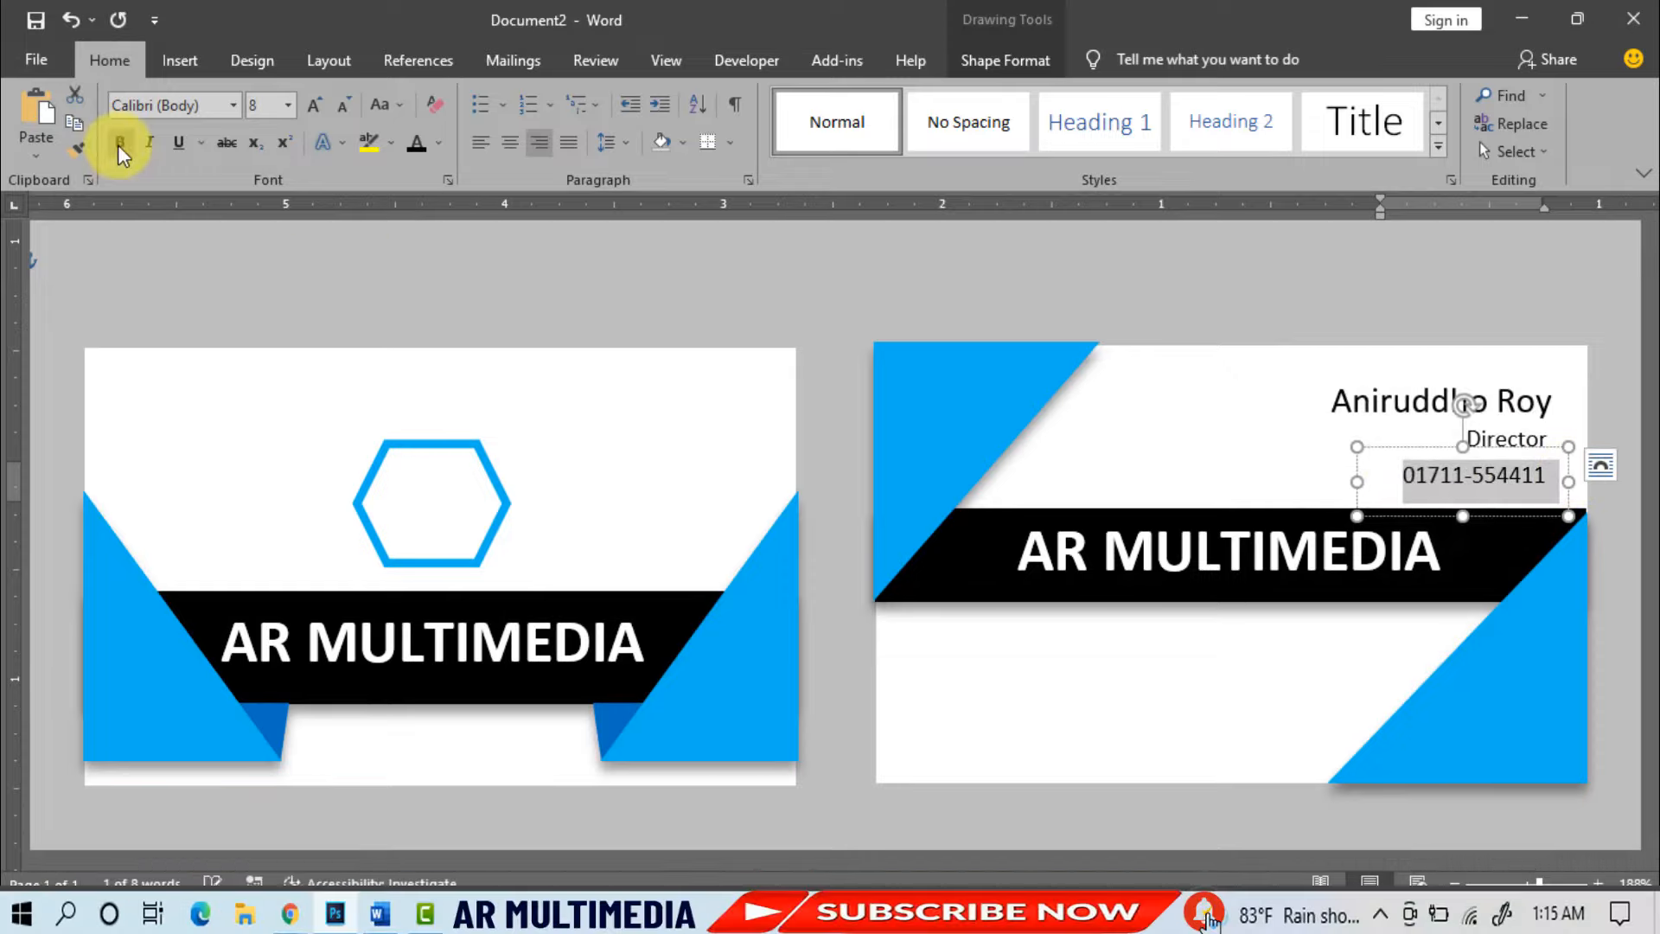
click(120, 142)
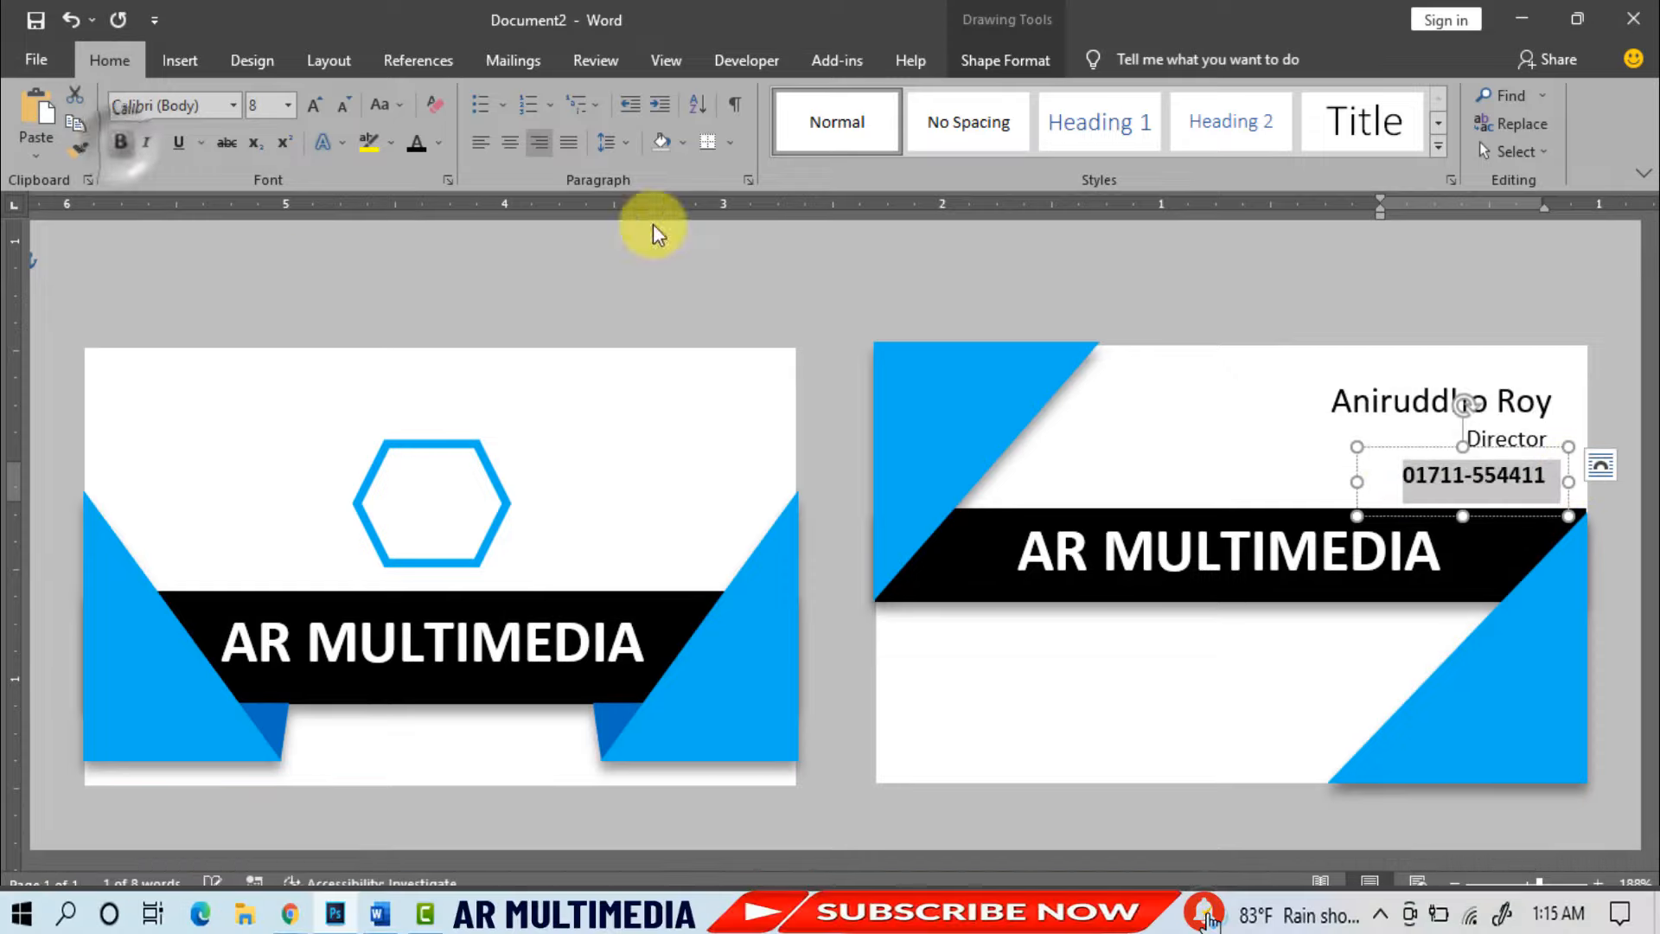
click(1271, 285)
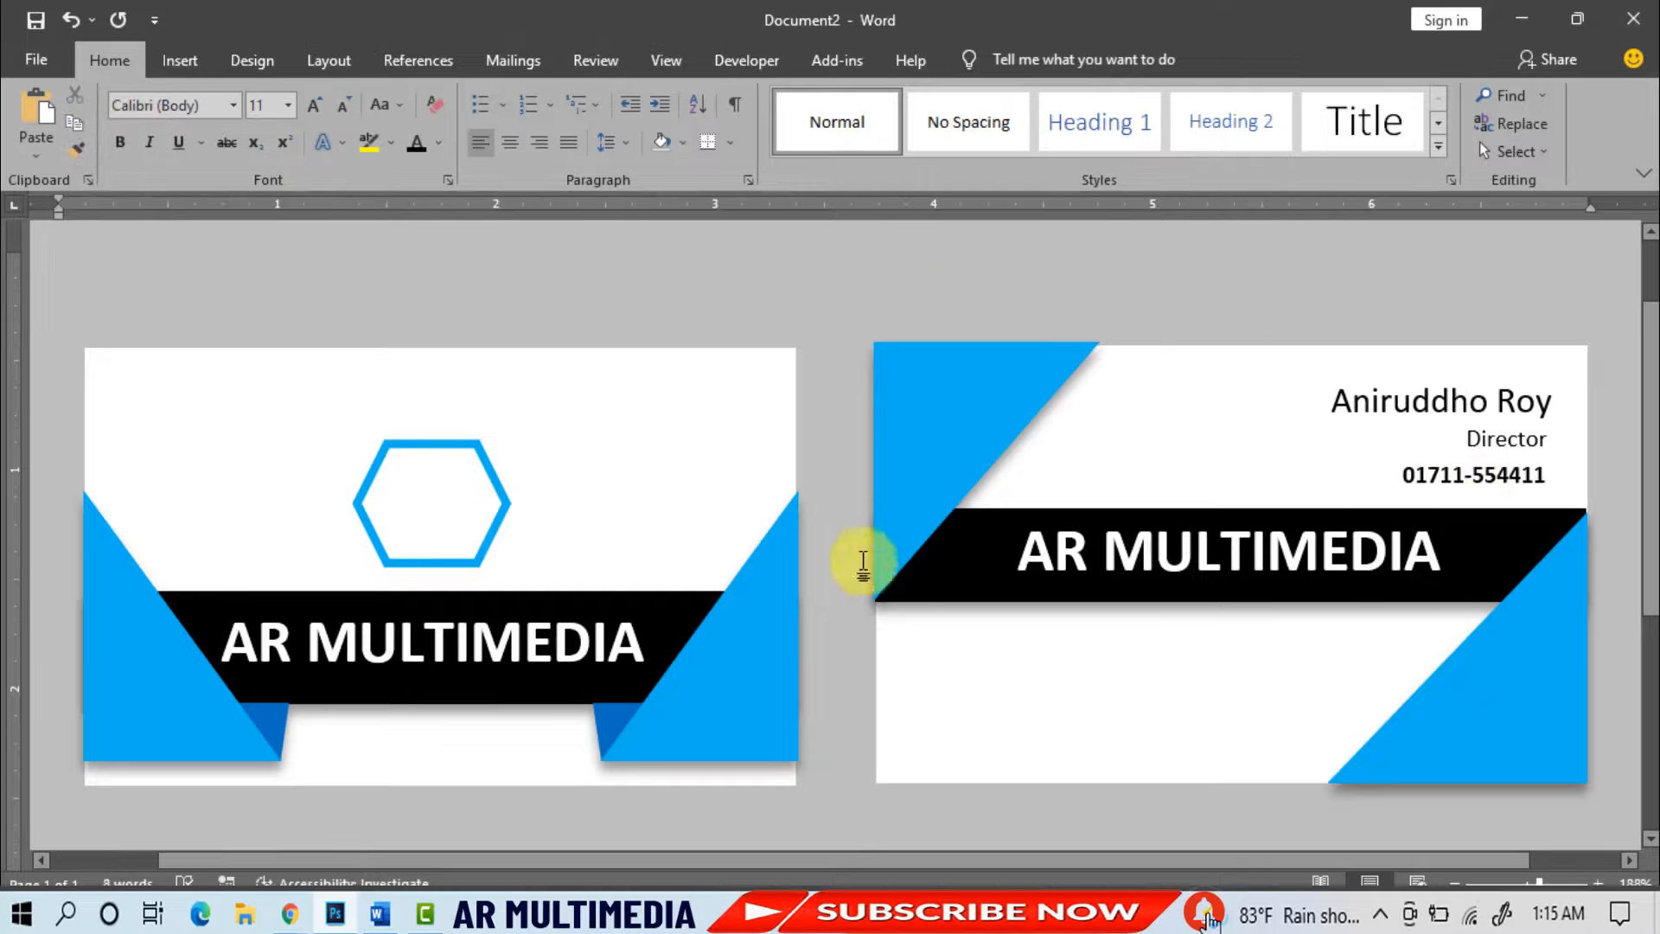
- Apply an Outer shadow preset from Shape Effects to the front card's blue hexagon outline
scroll(493, 456, down, 1)
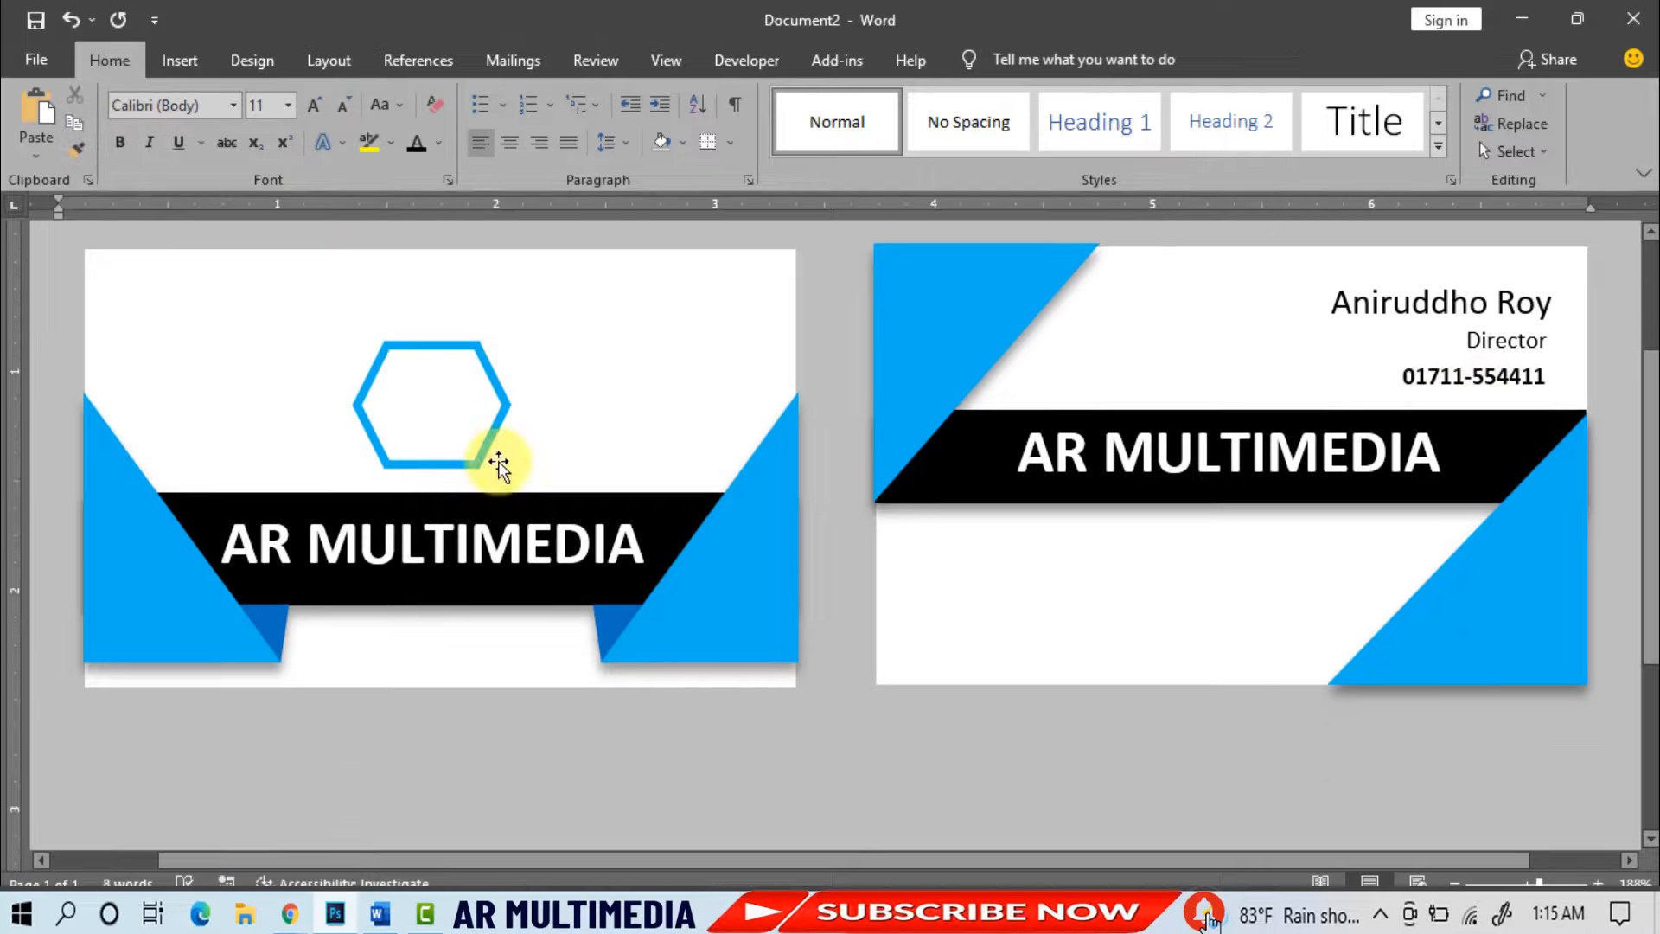
click(484, 362)
click(1005, 60)
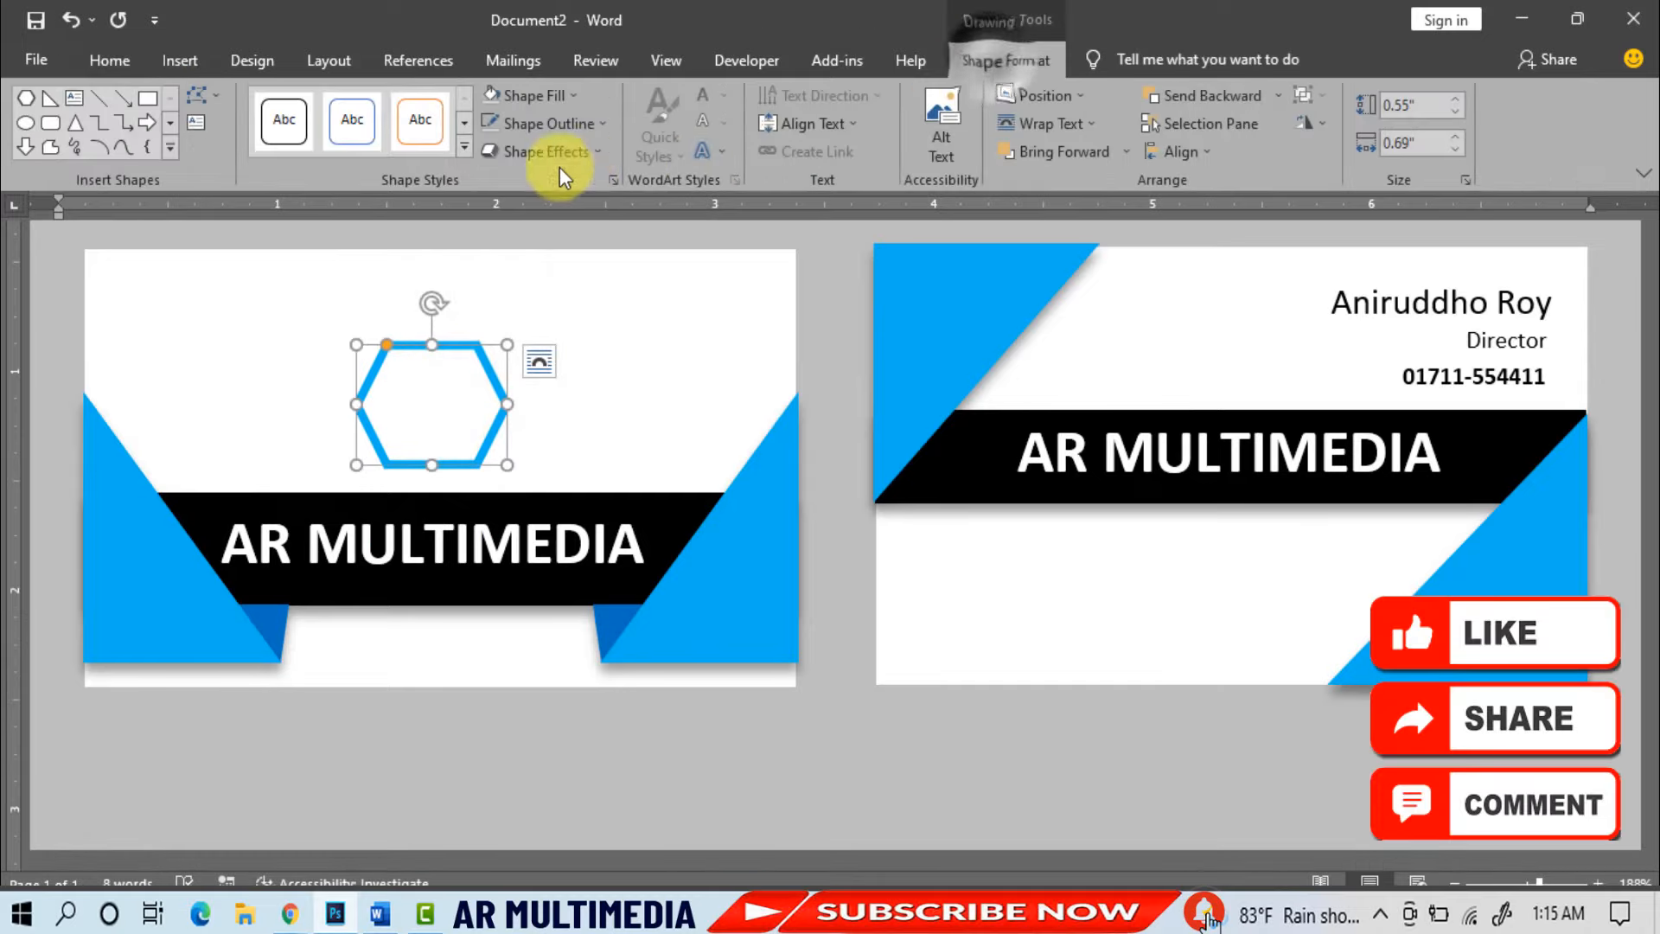
click(590, 157)
mouse_move(574, 260)
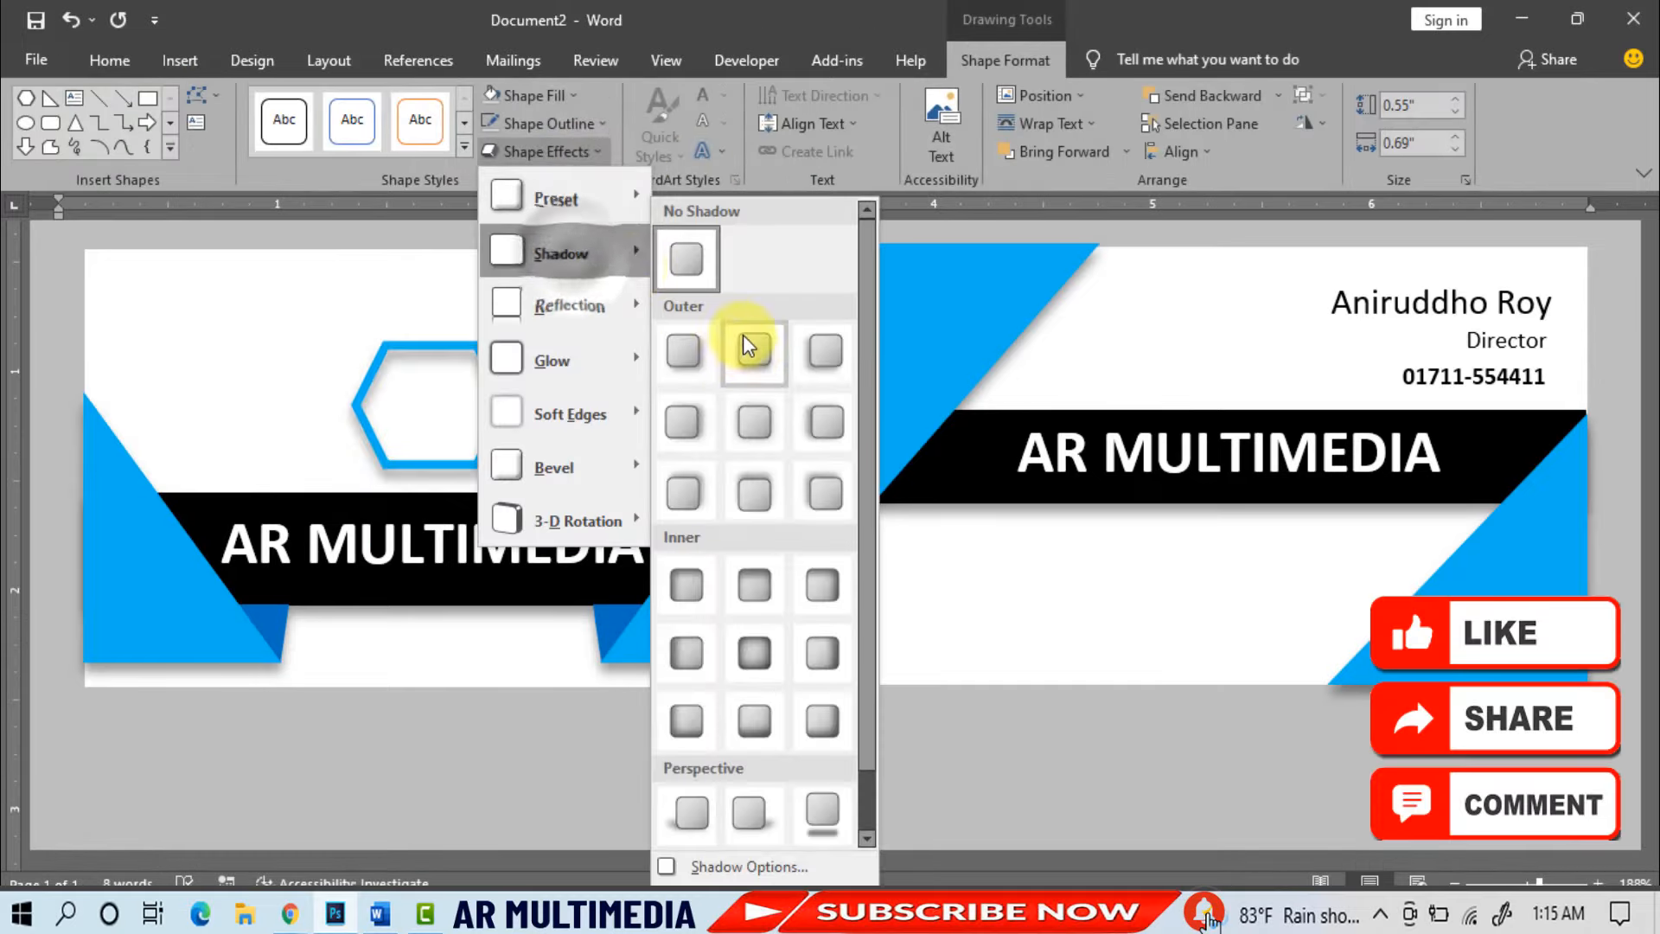
click(754, 377)
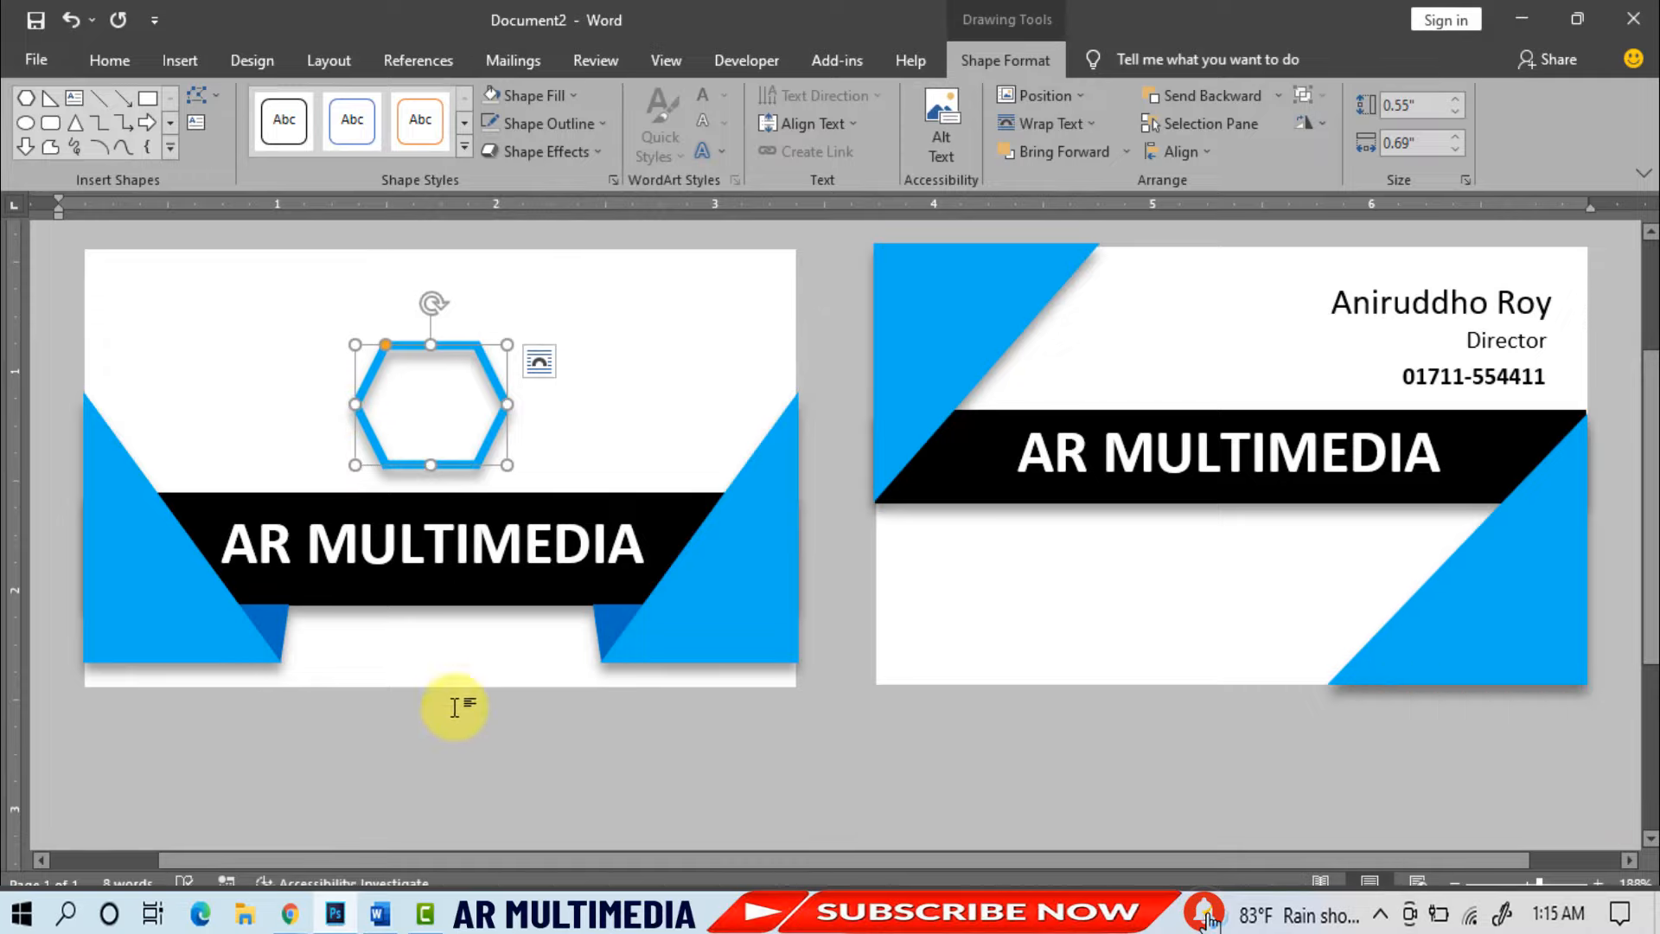
click(495, 774)
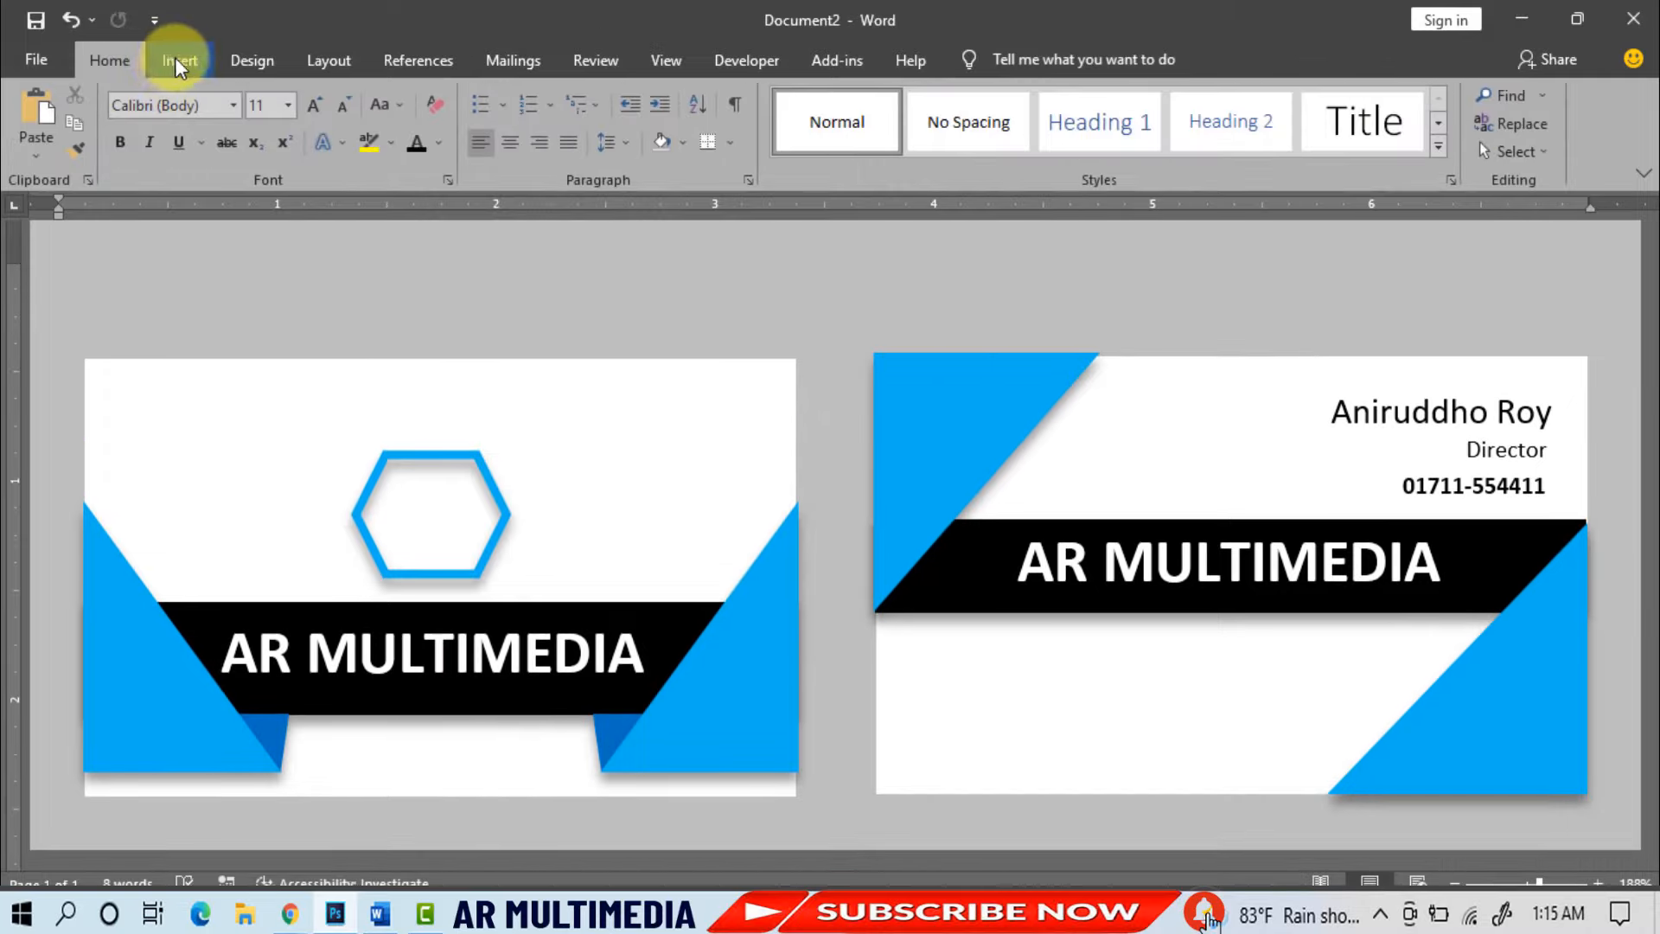
- Insert the AR Multimedia Logo Final1 picture from the Desktop's AR Multimedia folder
click(177, 58)
click(245, 119)
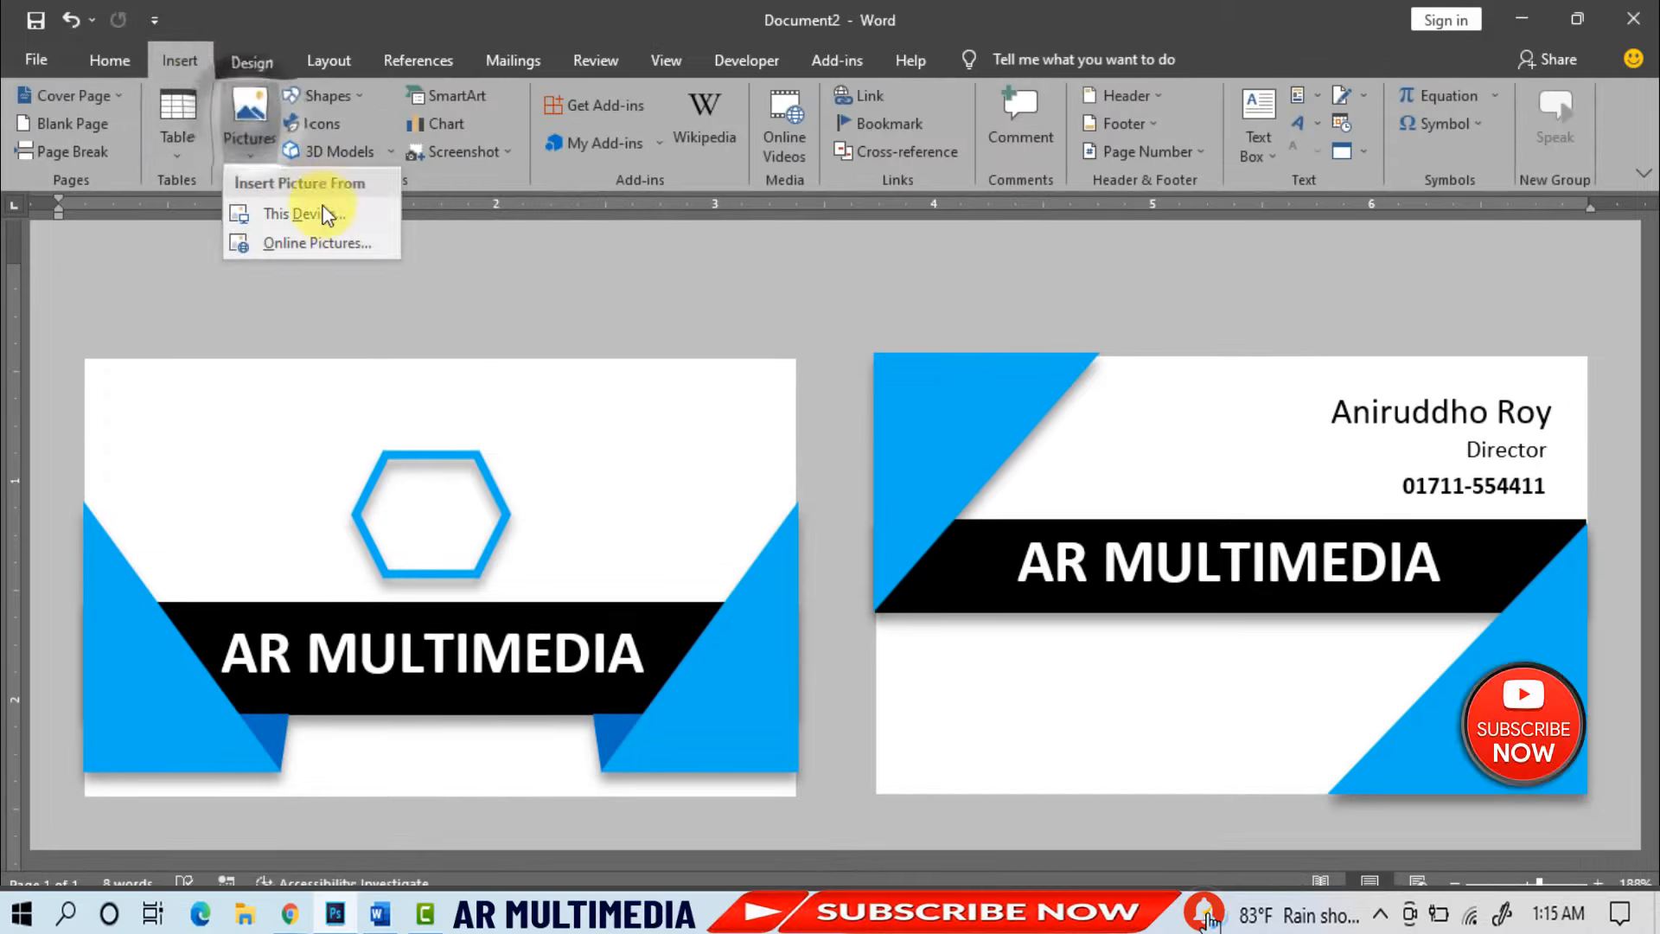
click(301, 216)
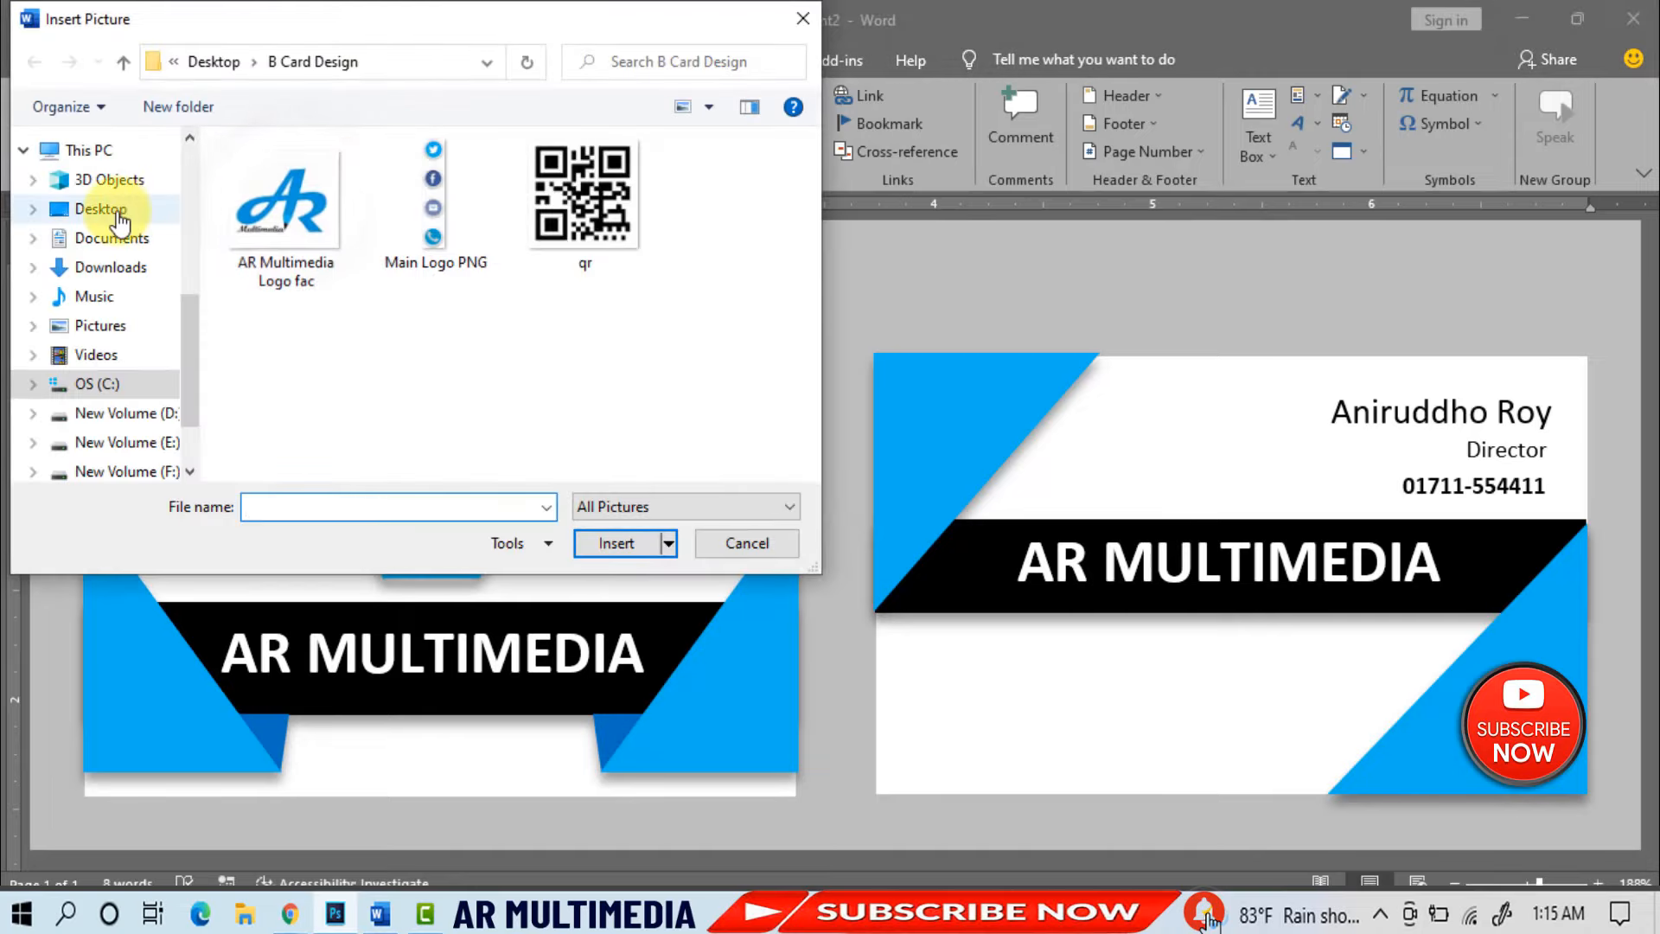
click(105, 210)
double_click(458, 242)
scroll(815, 204, down, 2)
click(285, 389)
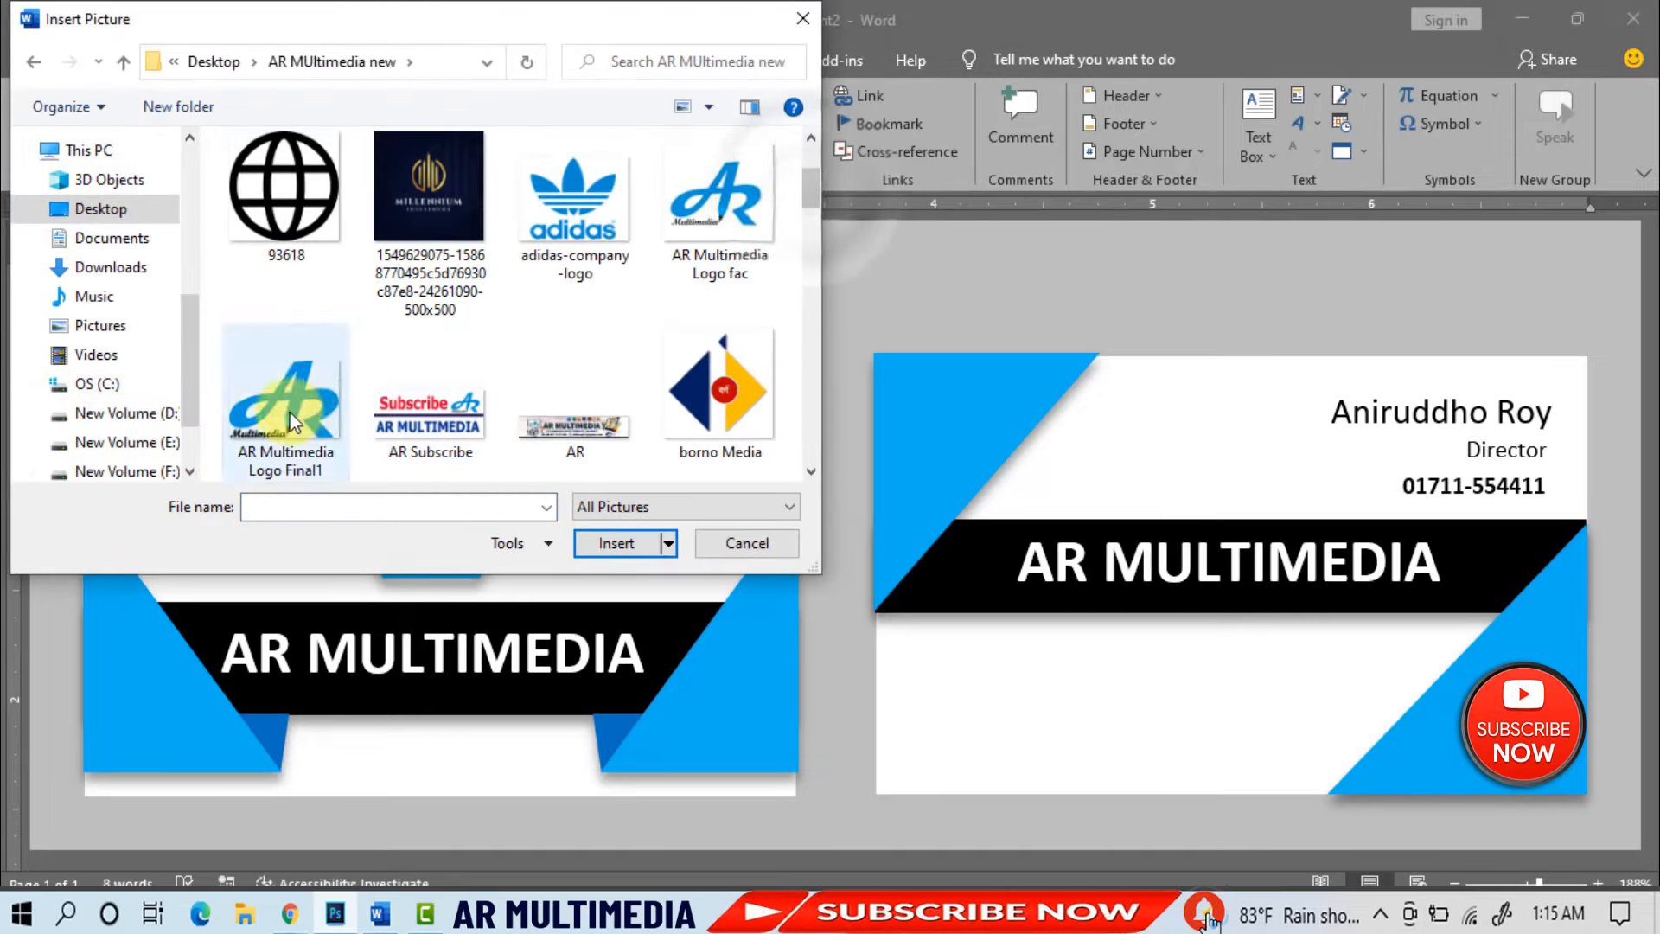
click(630, 545)
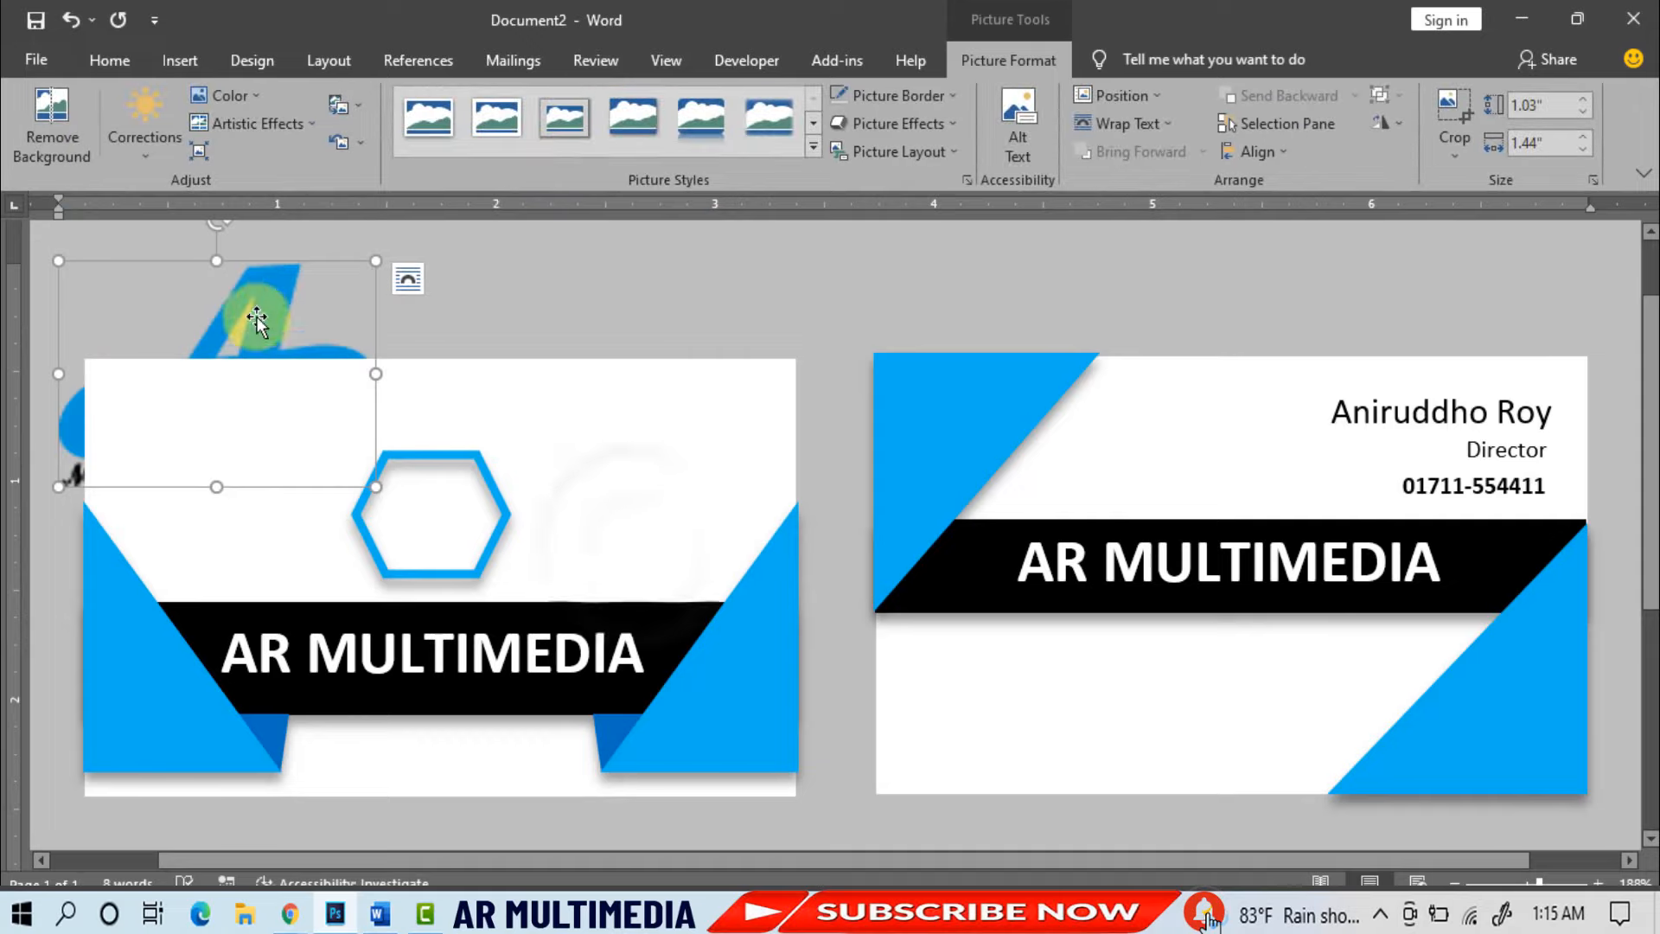
- Set the logo to In Front of Text and shrink it to fit inside the blue hexagon
click(1110, 119)
click(1155, 327)
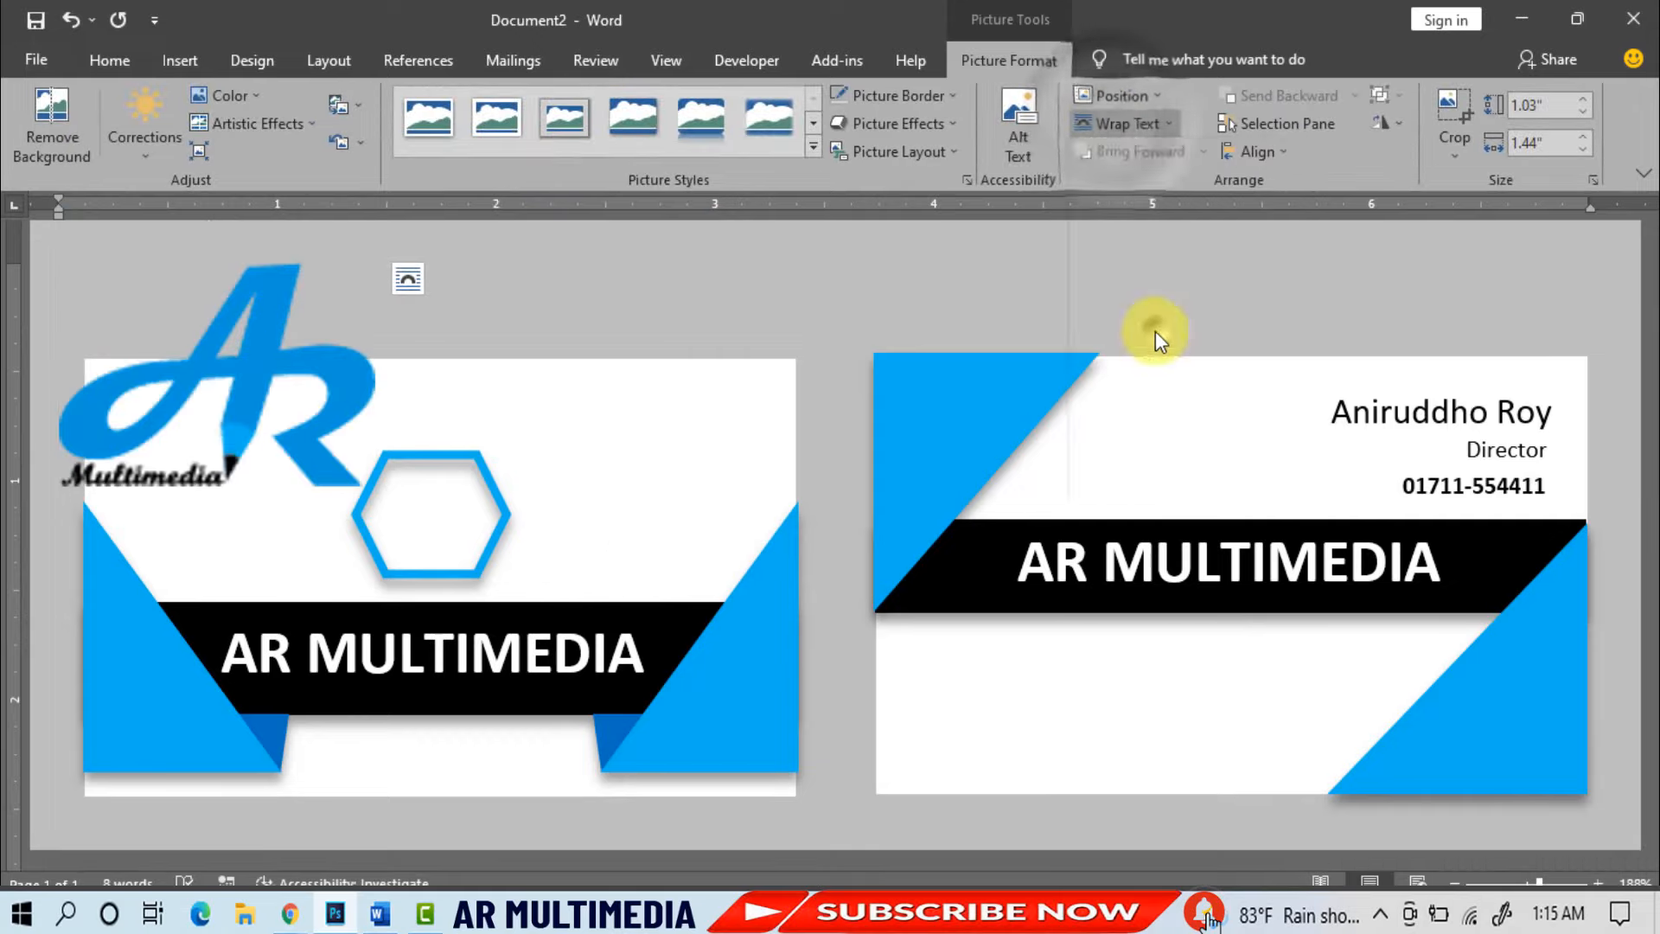
drag(248, 339, 603, 387)
drag(415, 315, 638, 466)
drag(698, 486, 447, 499)
click(837, 831)
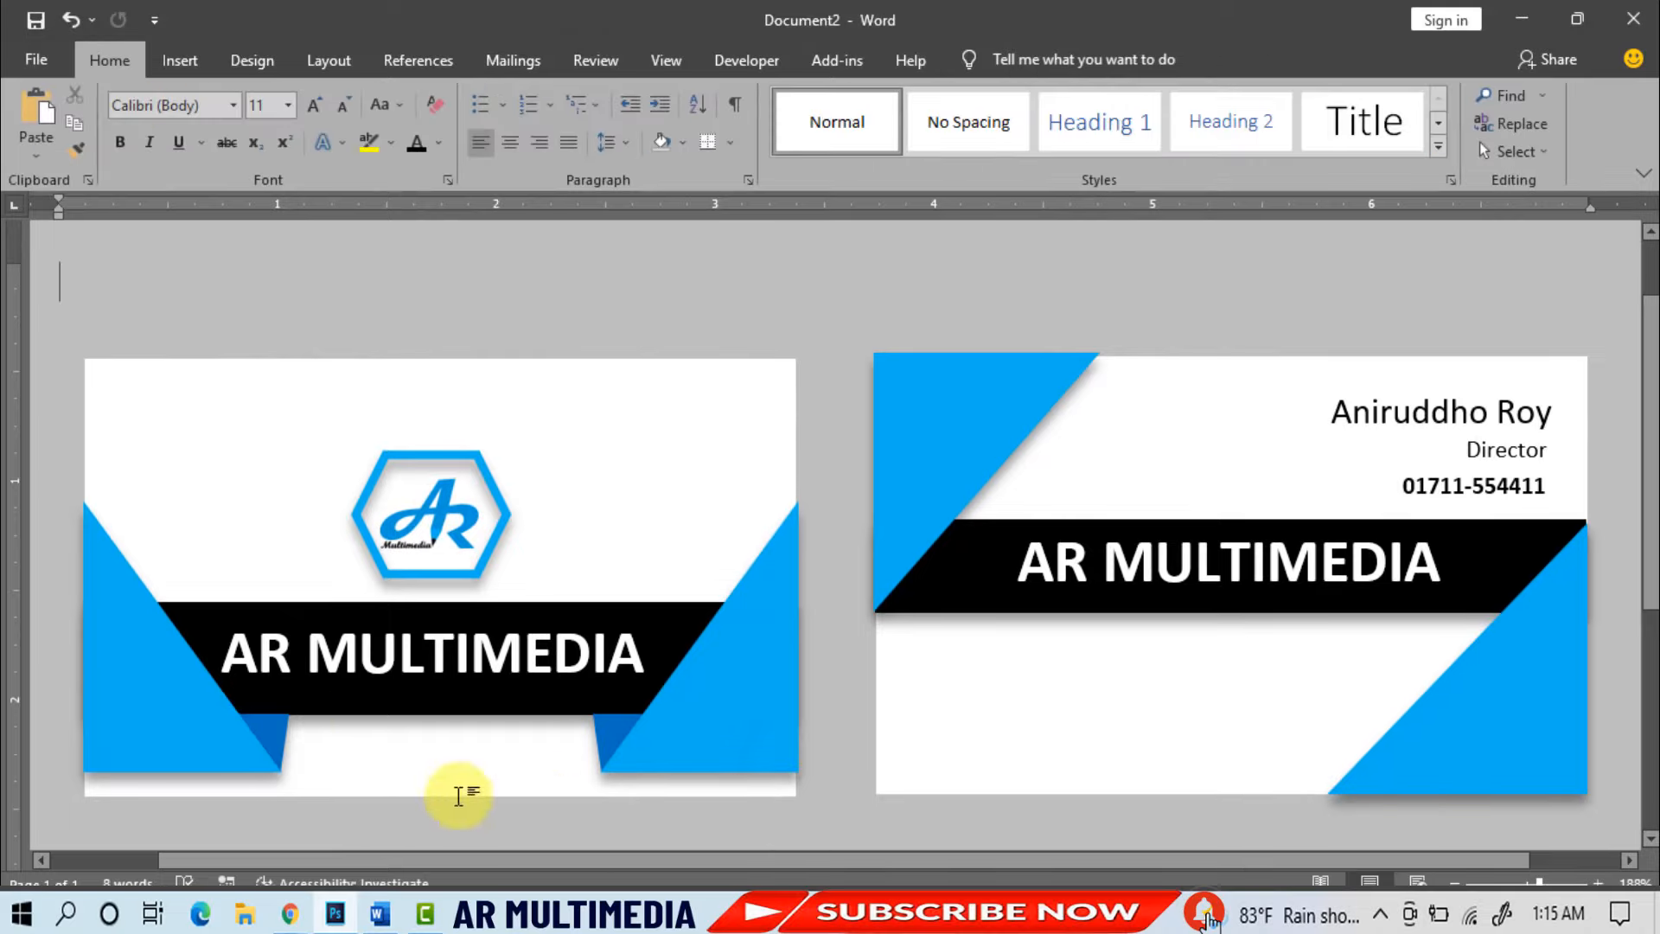
click(181, 64)
- Insert the Main Logo PNG social icons picture from this computer
click(246, 128)
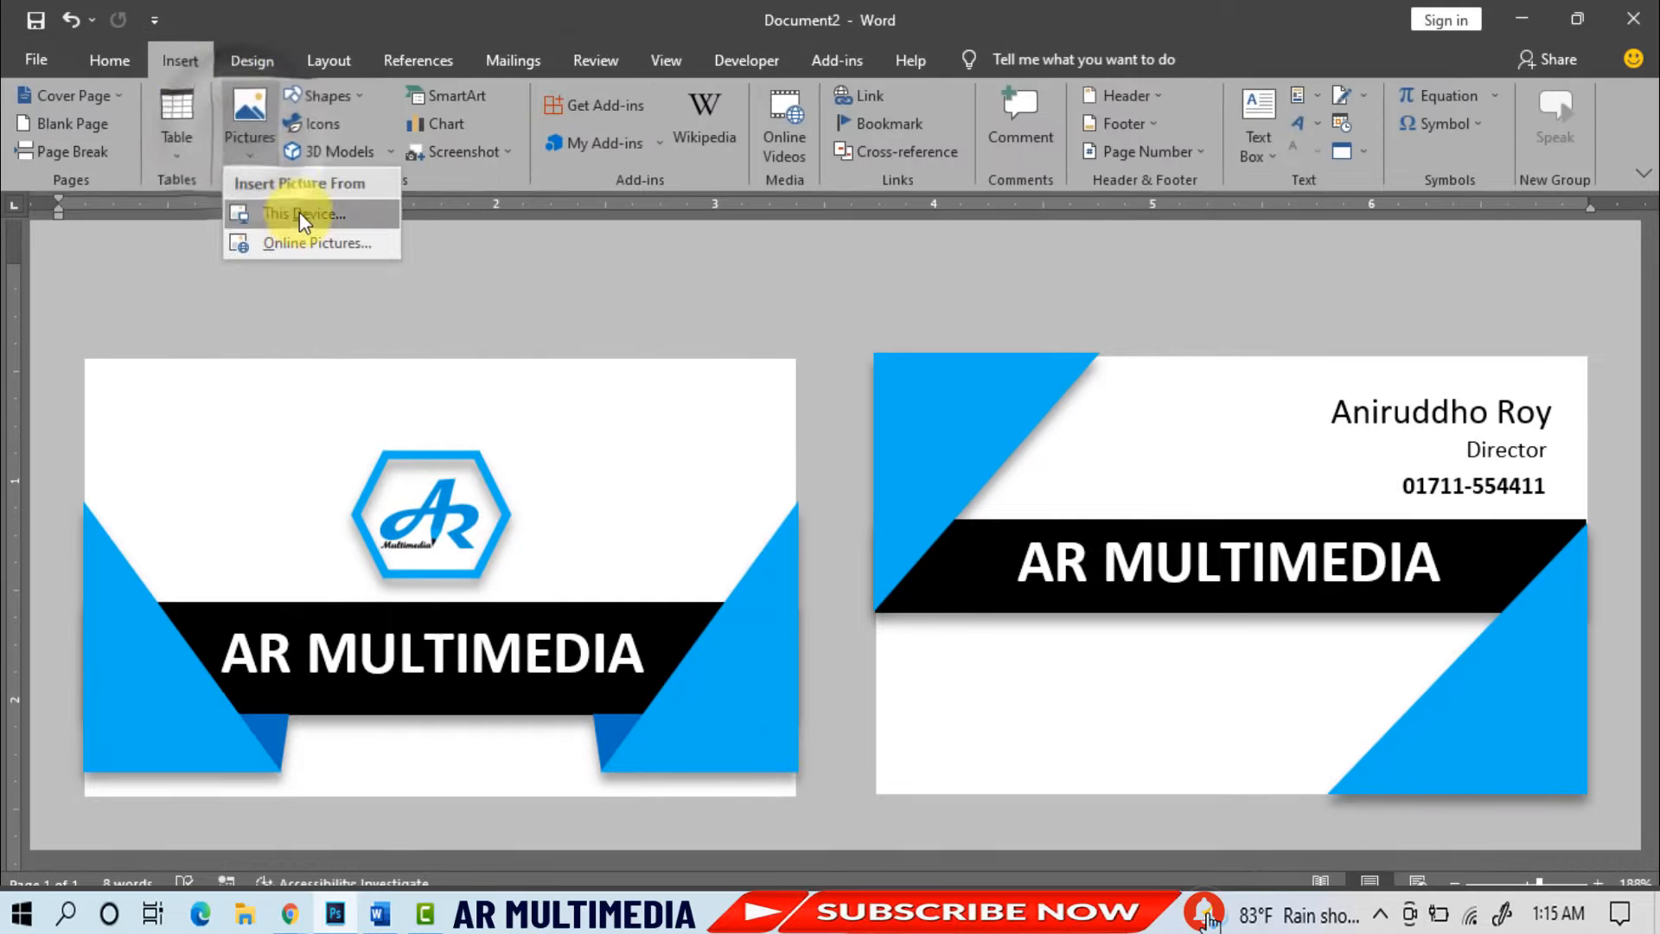
click(318, 226)
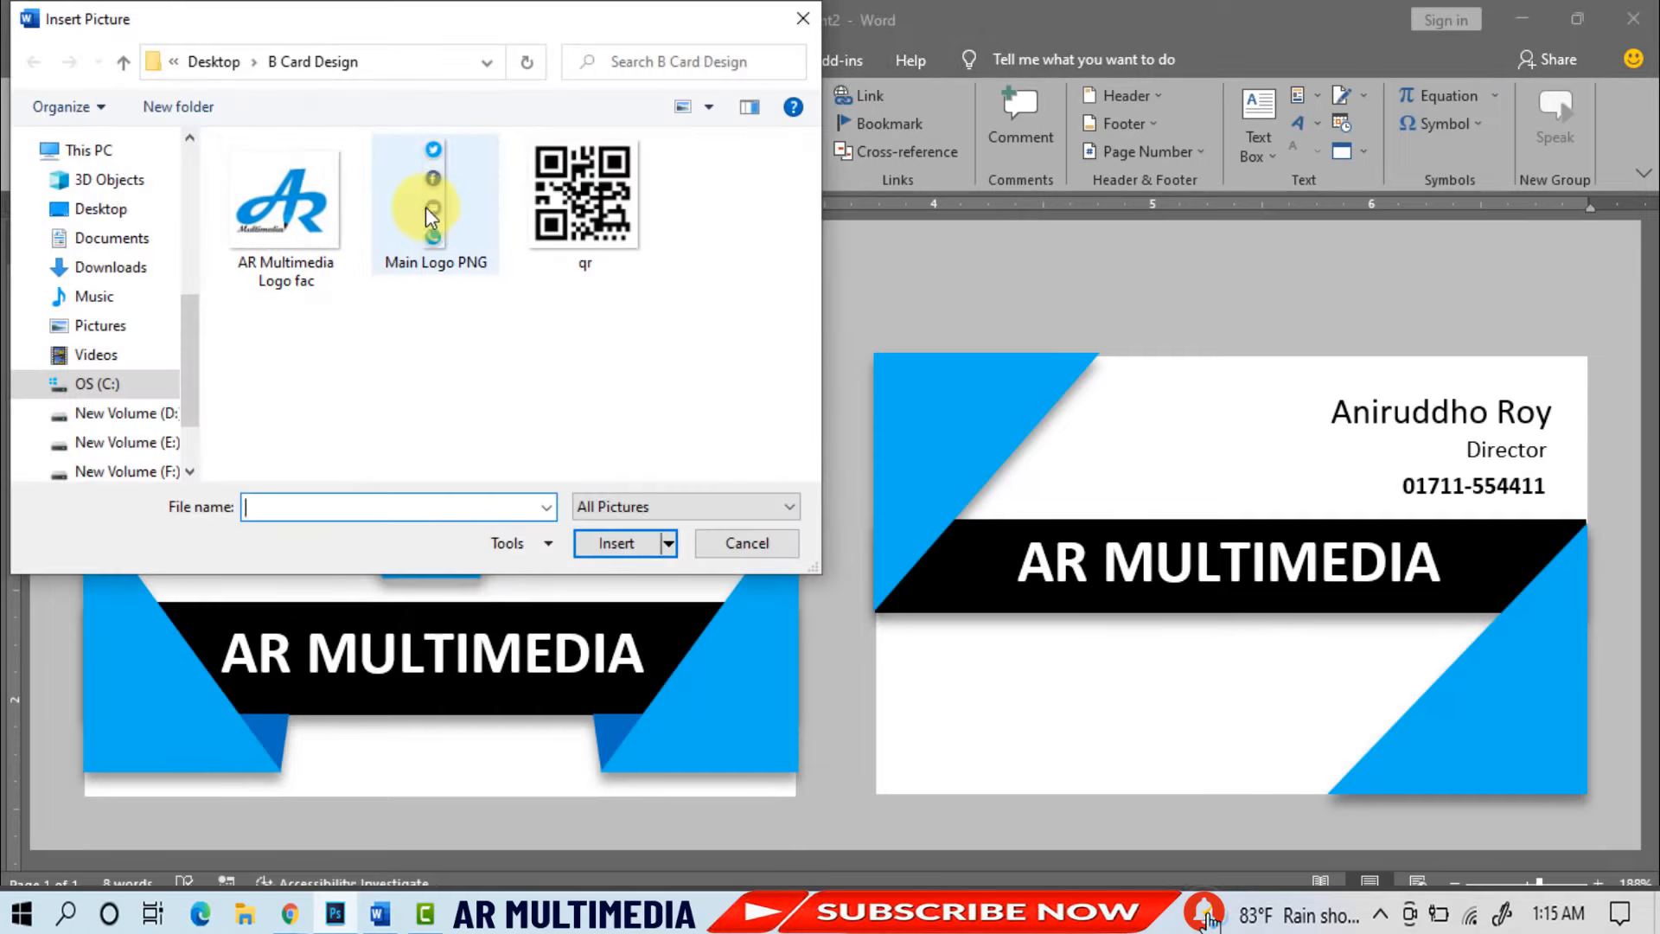
click(426, 239)
click(616, 543)
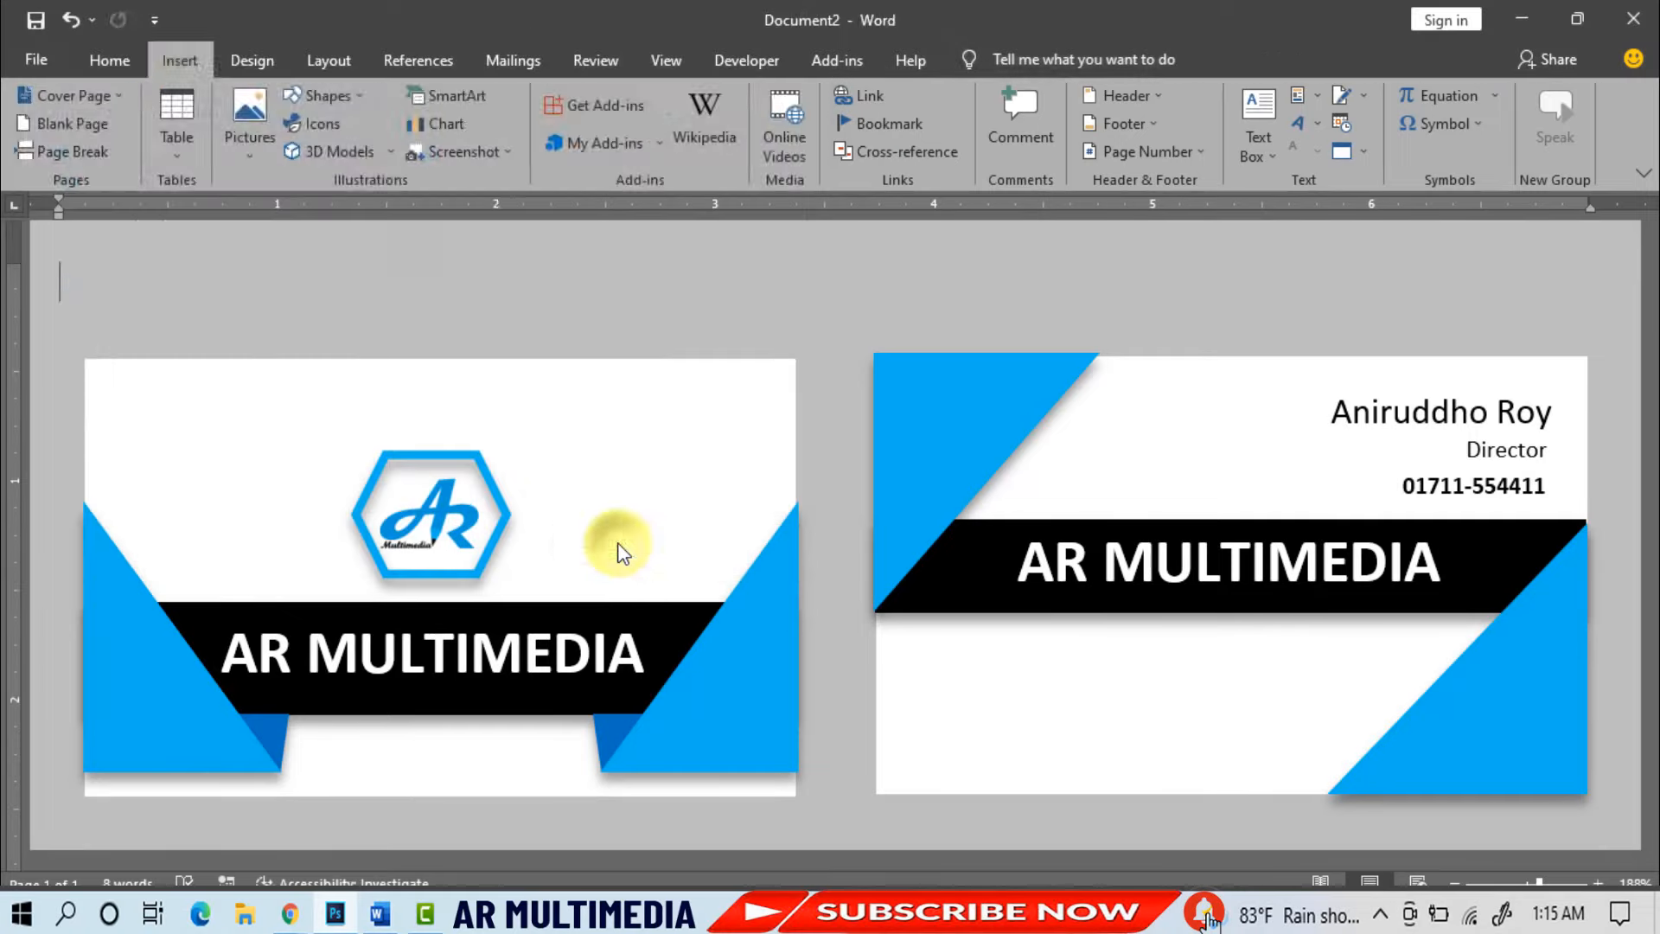
- Set the icon strip In Front of Text and shrink it at the back card's lower left, below the banner
click(1114, 128)
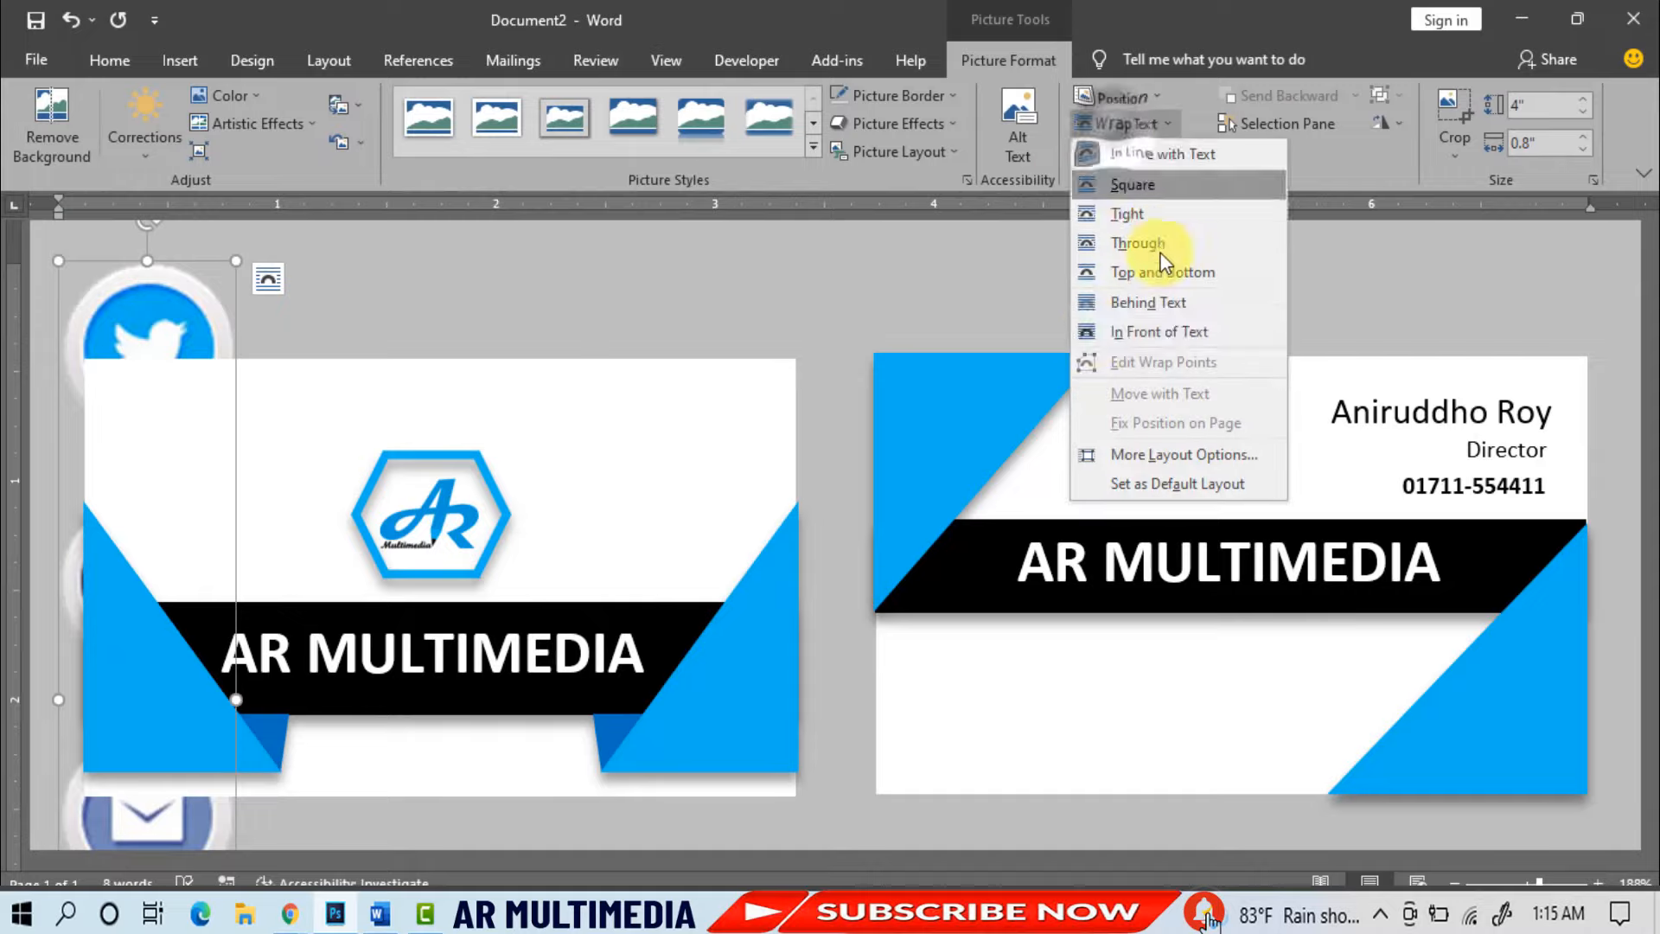
click(1115, 332)
drag(259, 333, 863, 241)
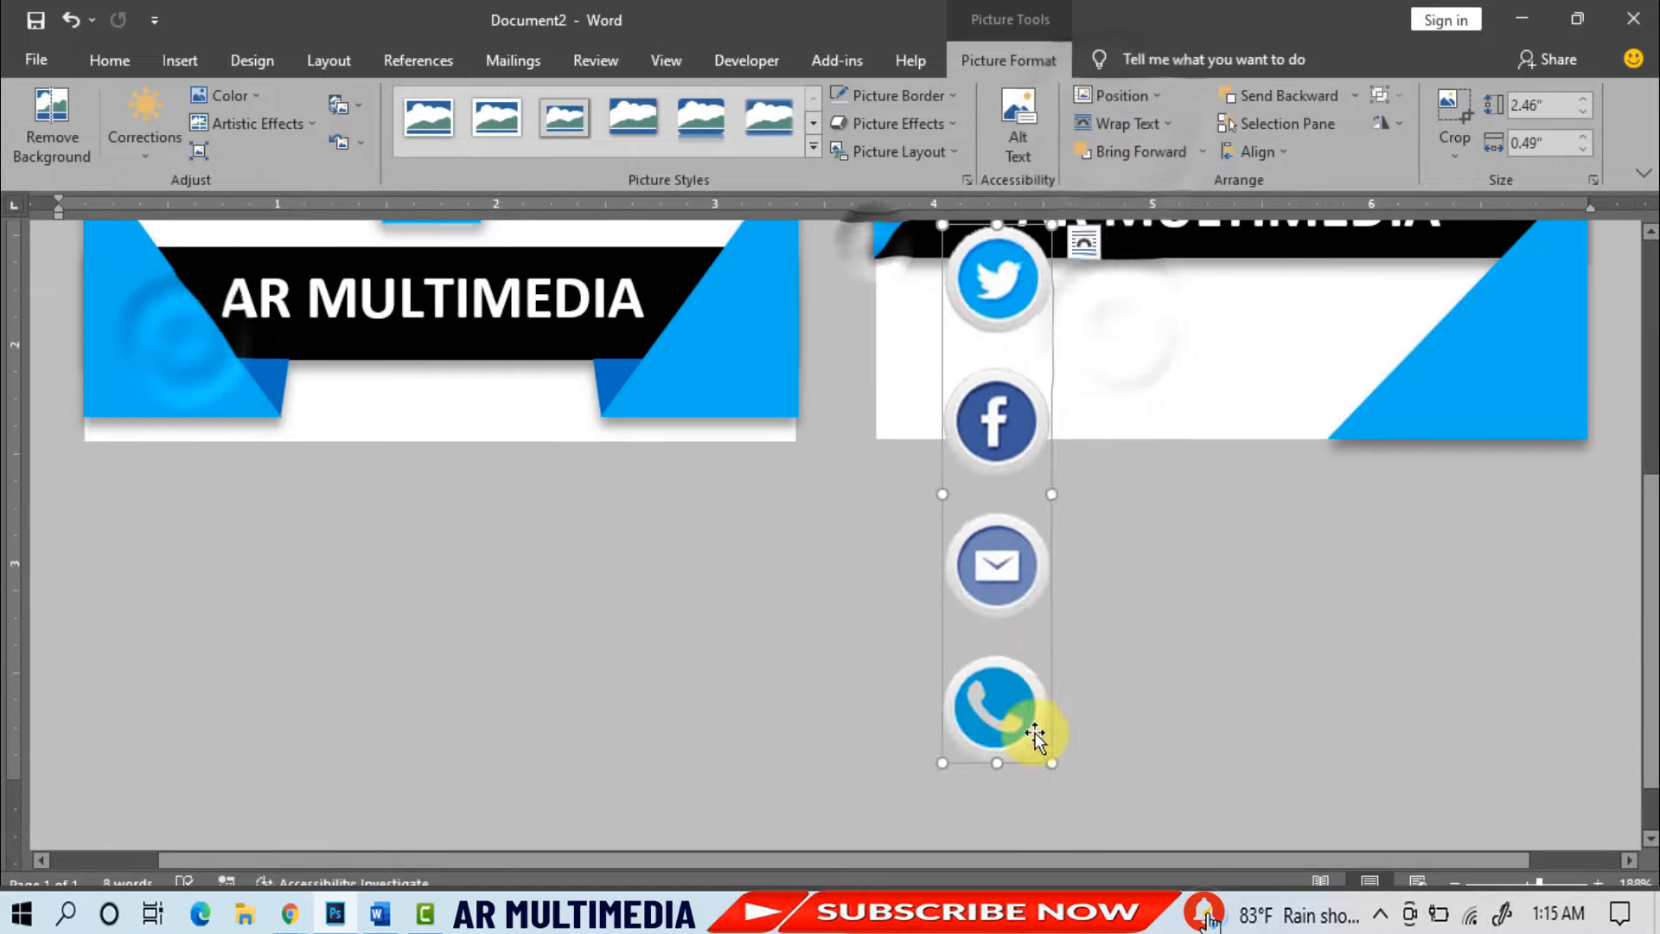
drag(1052, 763, 995, 489)
scroll(993, 346, up, 1)
drag(944, 333, 961, 413)
drag(972, 467, 923, 437)
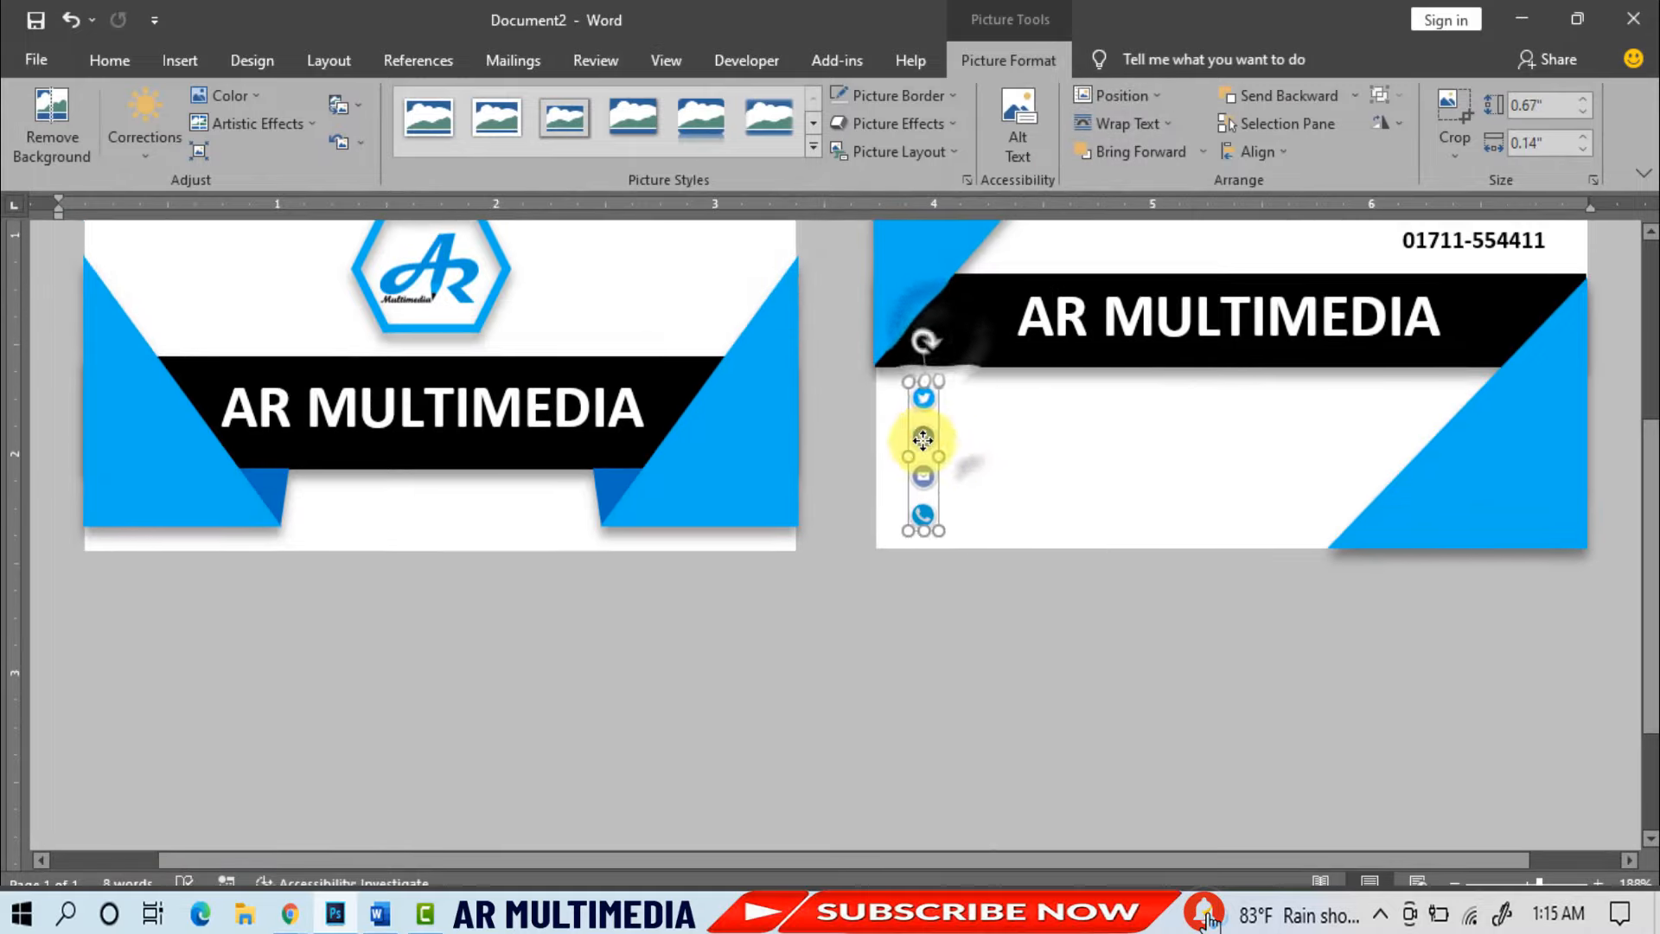
scroll(1651, 653, up, 3)
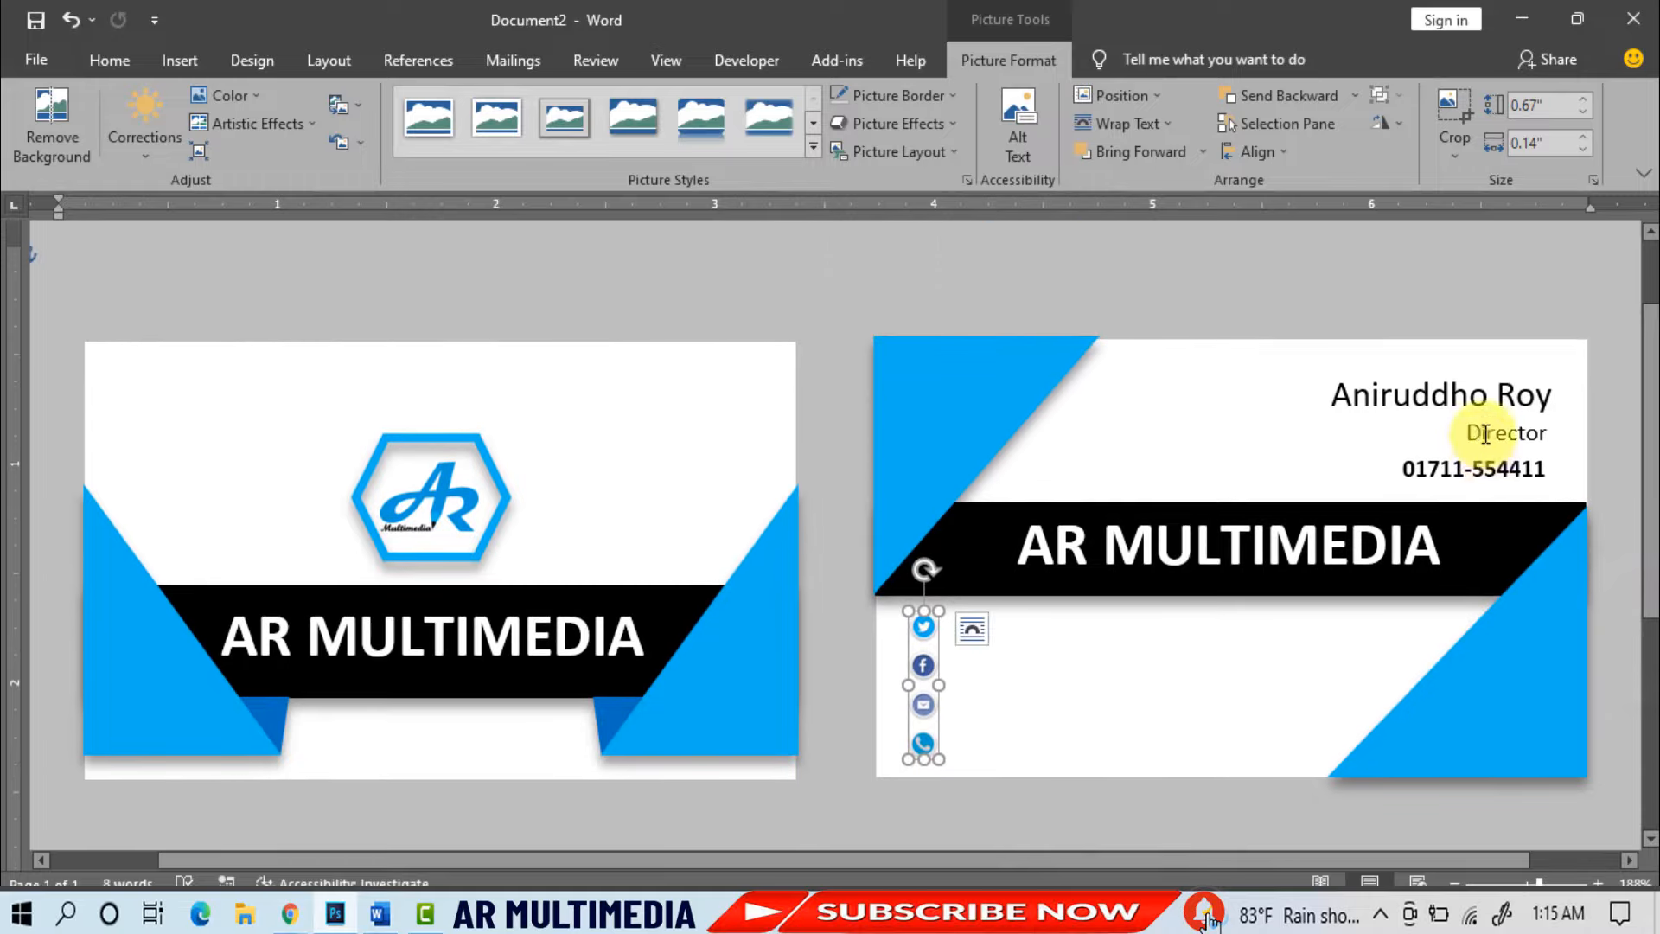
- Duplicate the Director box beside the icons and replace its text with the first social handle
click(1383, 476)
key(ctrl+d)
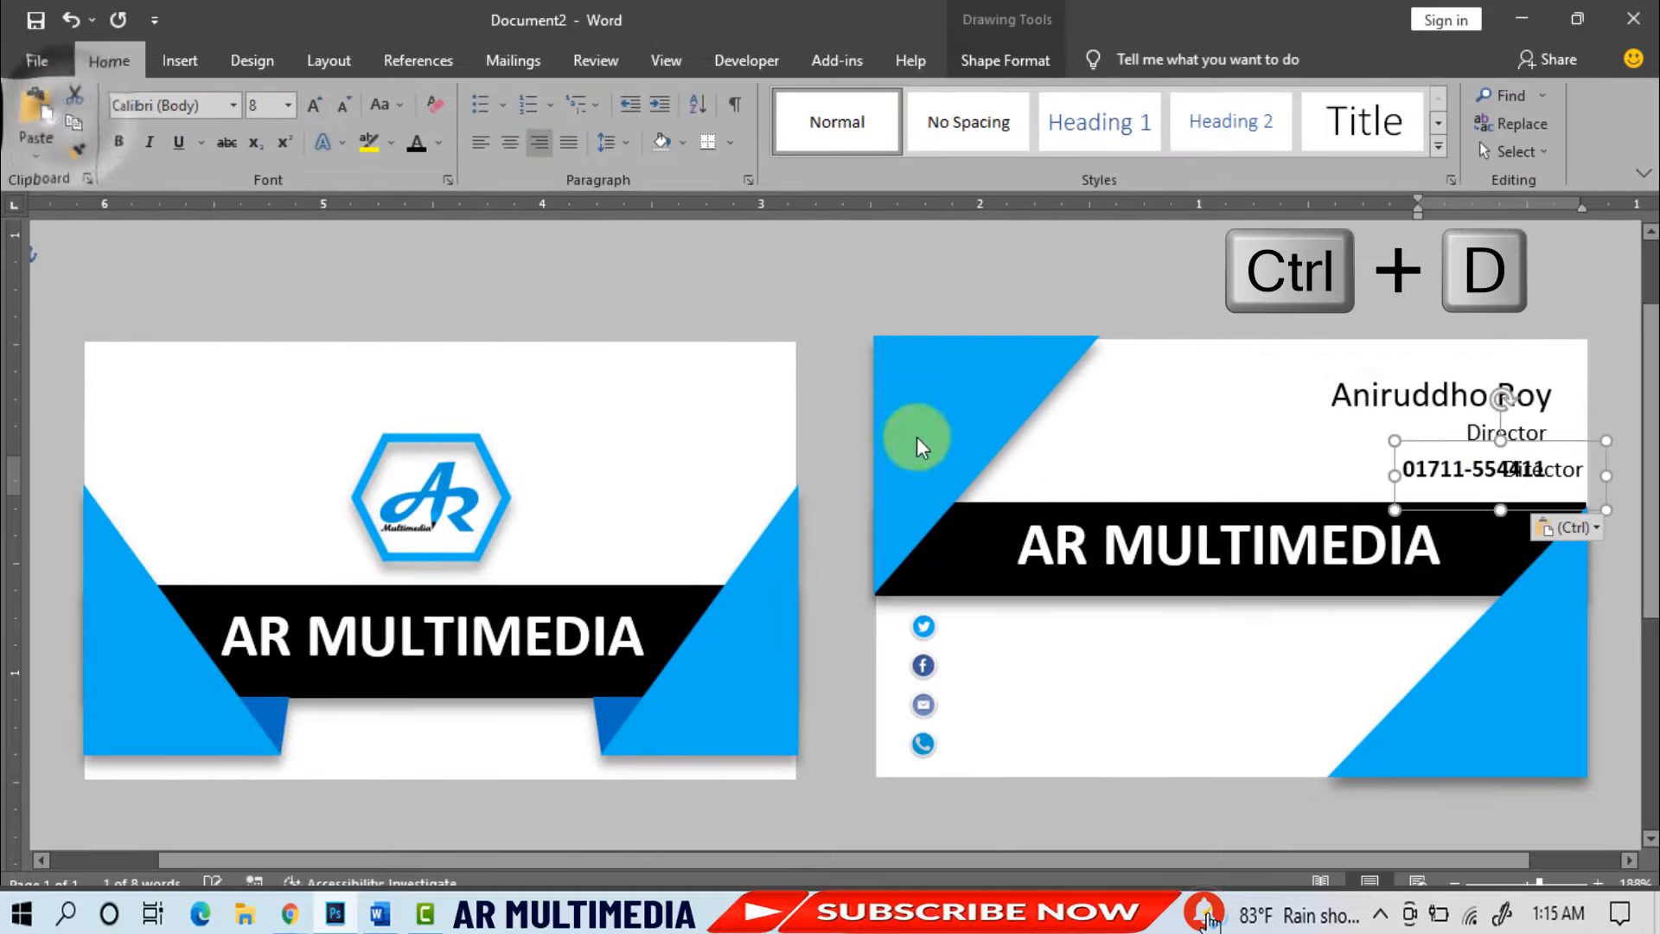
drag(1427, 442, 964, 598)
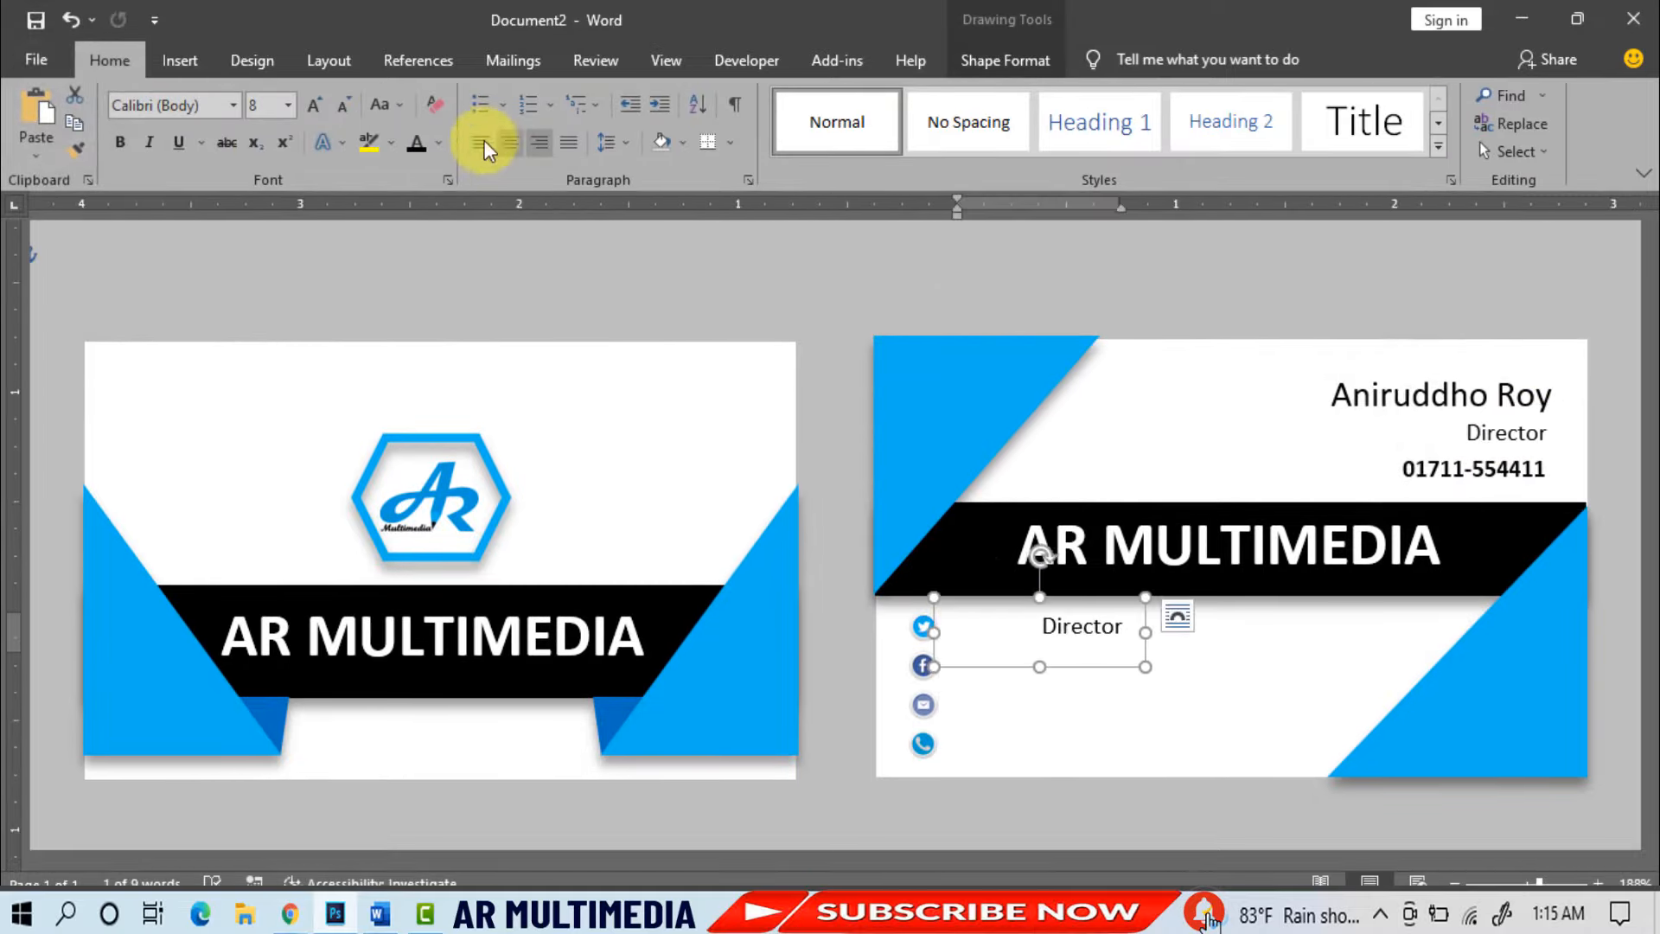
drag(1145, 632, 1216, 632)
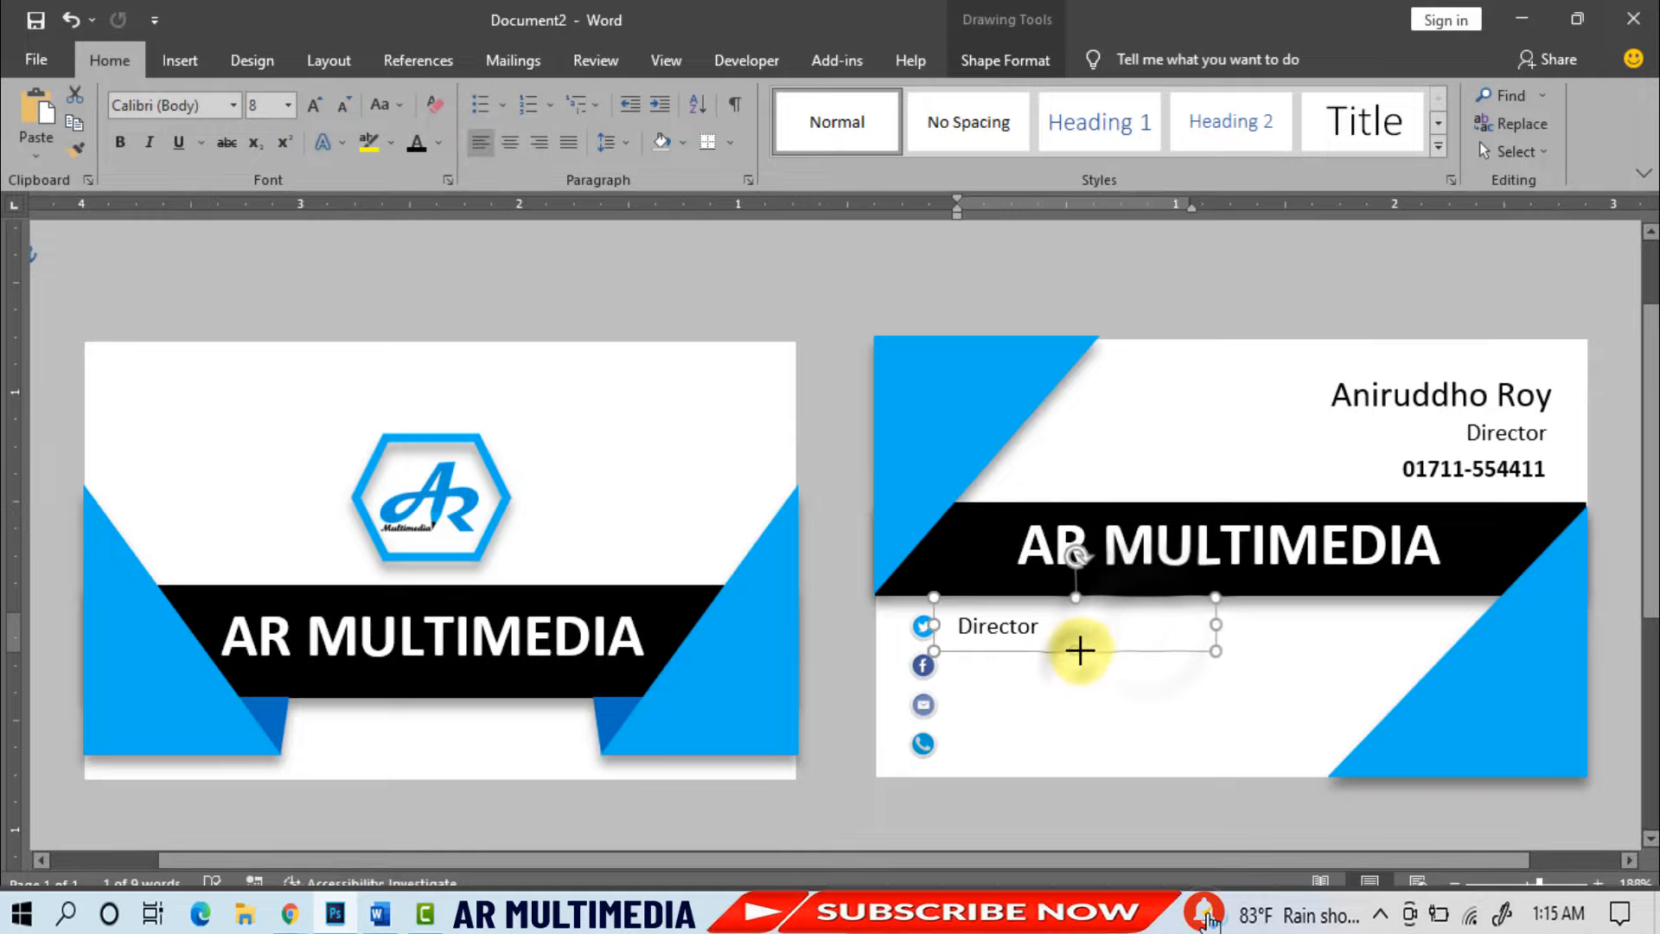
double_click(1008, 626)
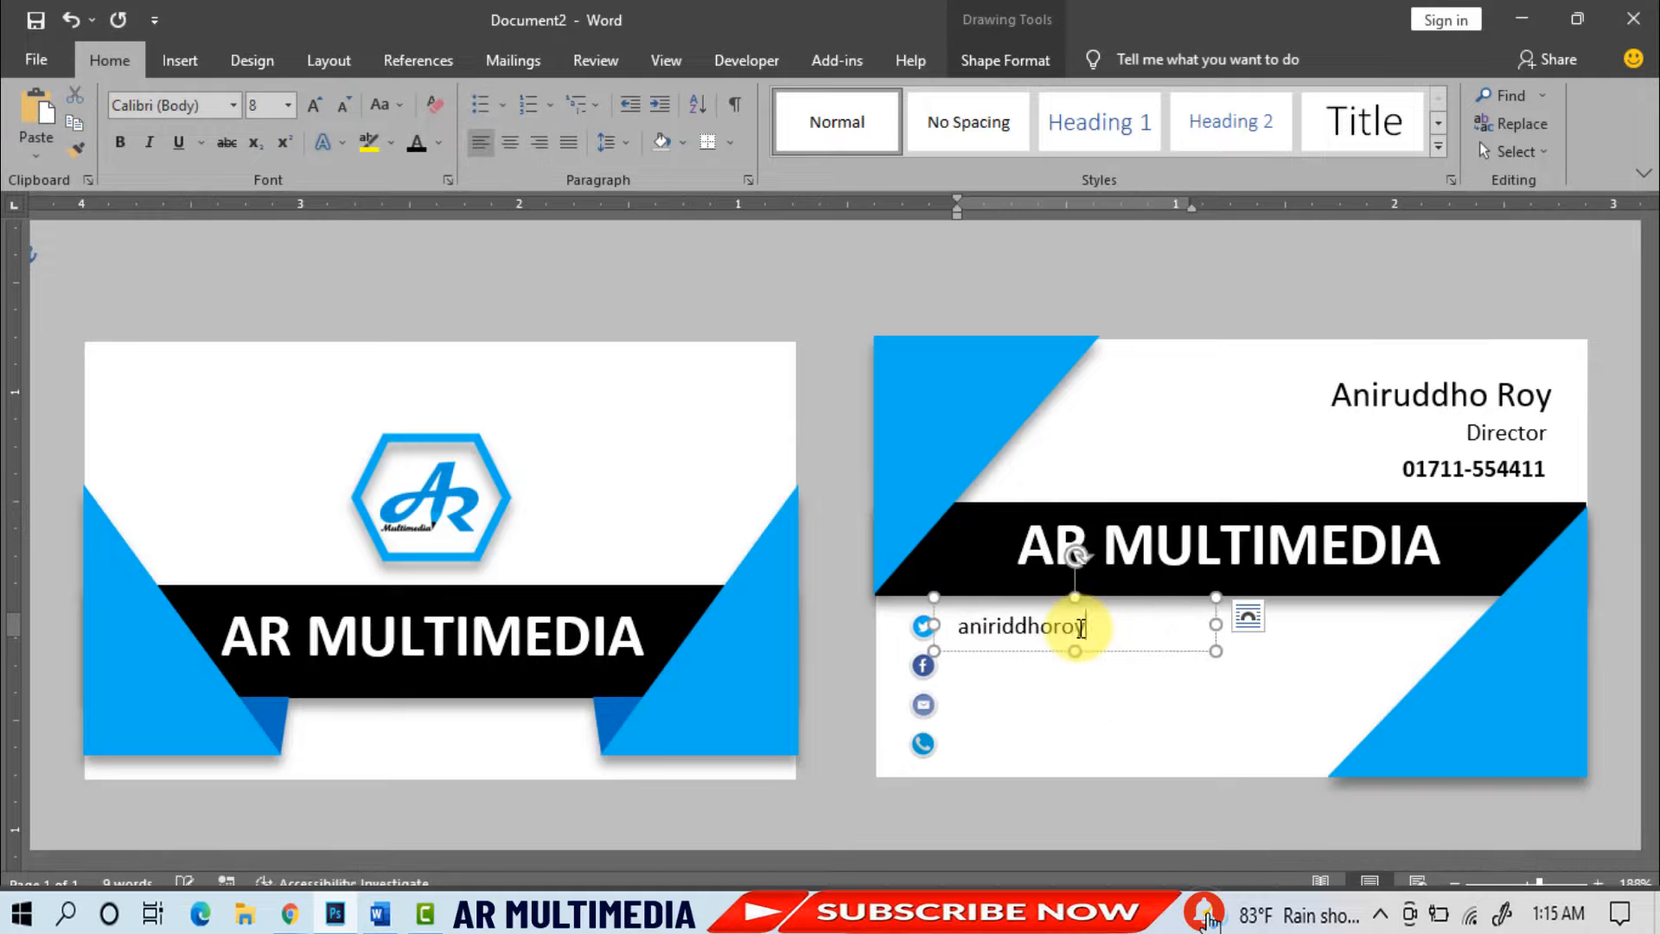
- Add two more duplicated contact lines beneath it: a second social handle and the e-mail address
key(ctrl+d)
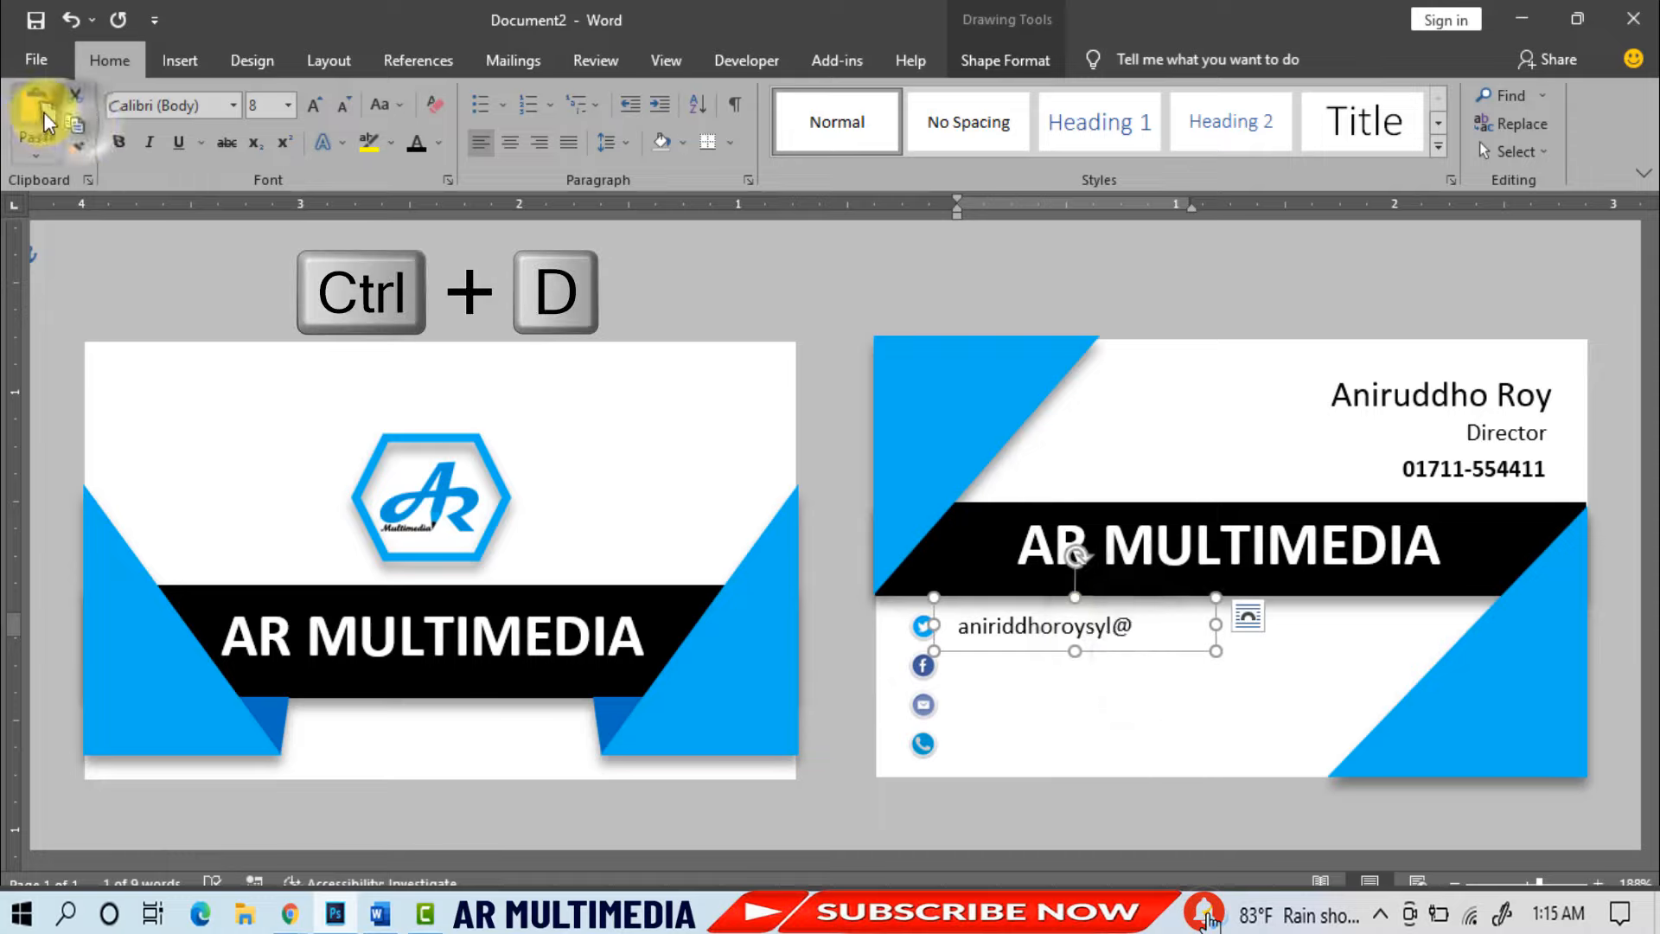
drag(1119, 685, 1080, 687)
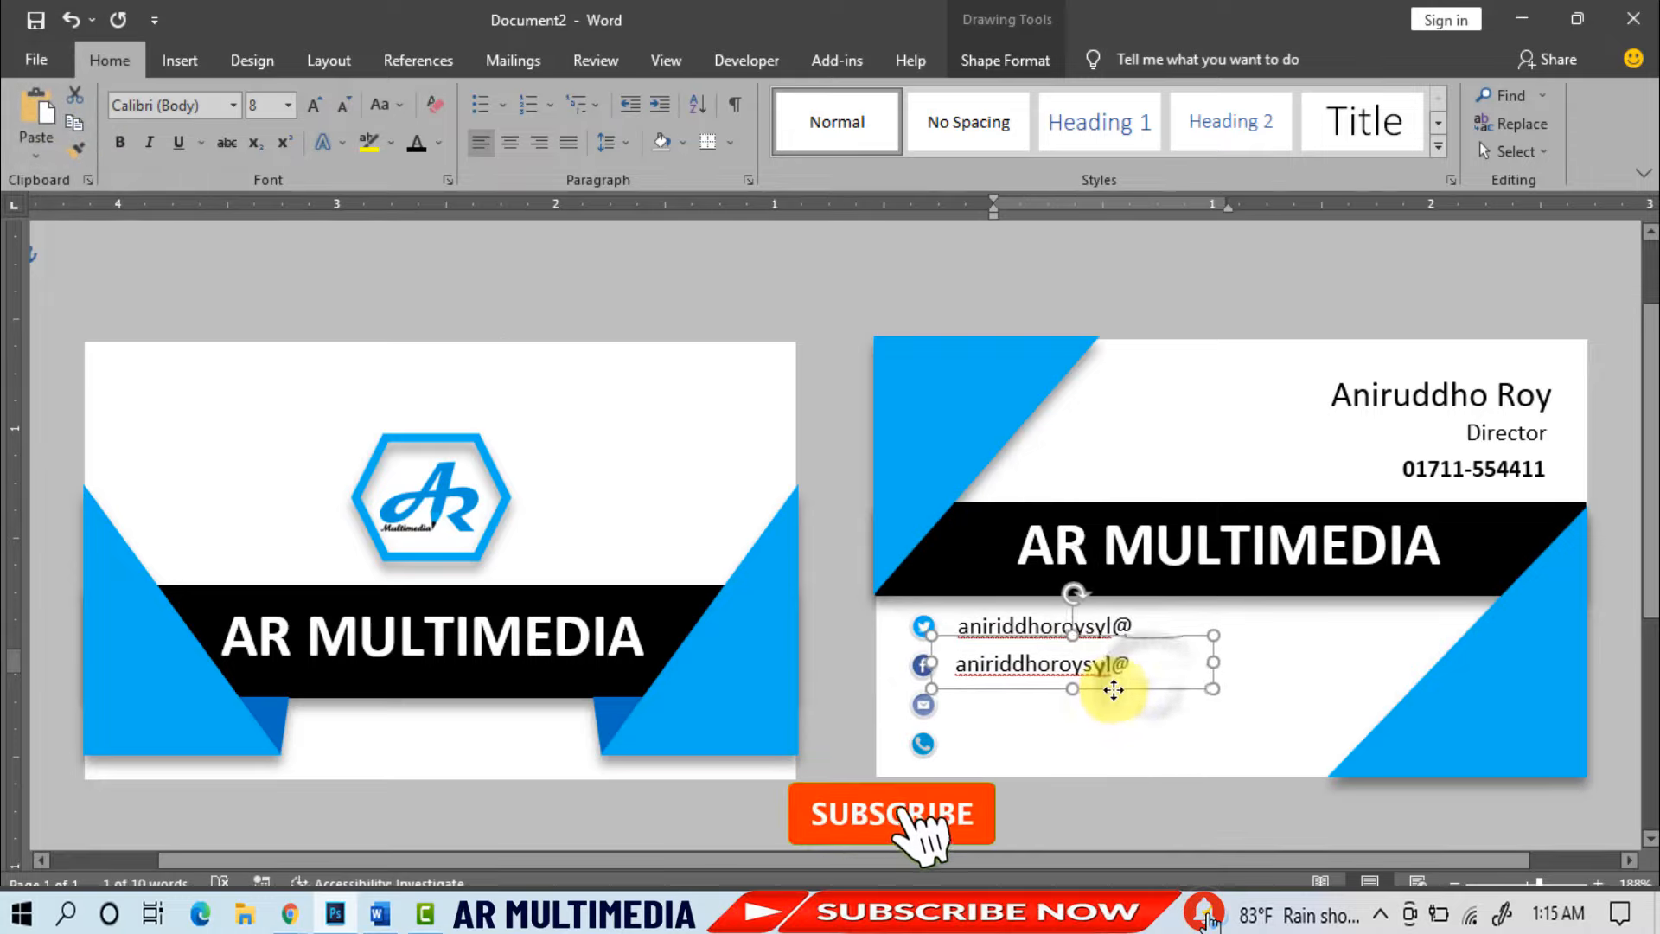
click(1137, 668)
key(BackSpace)
text(a)
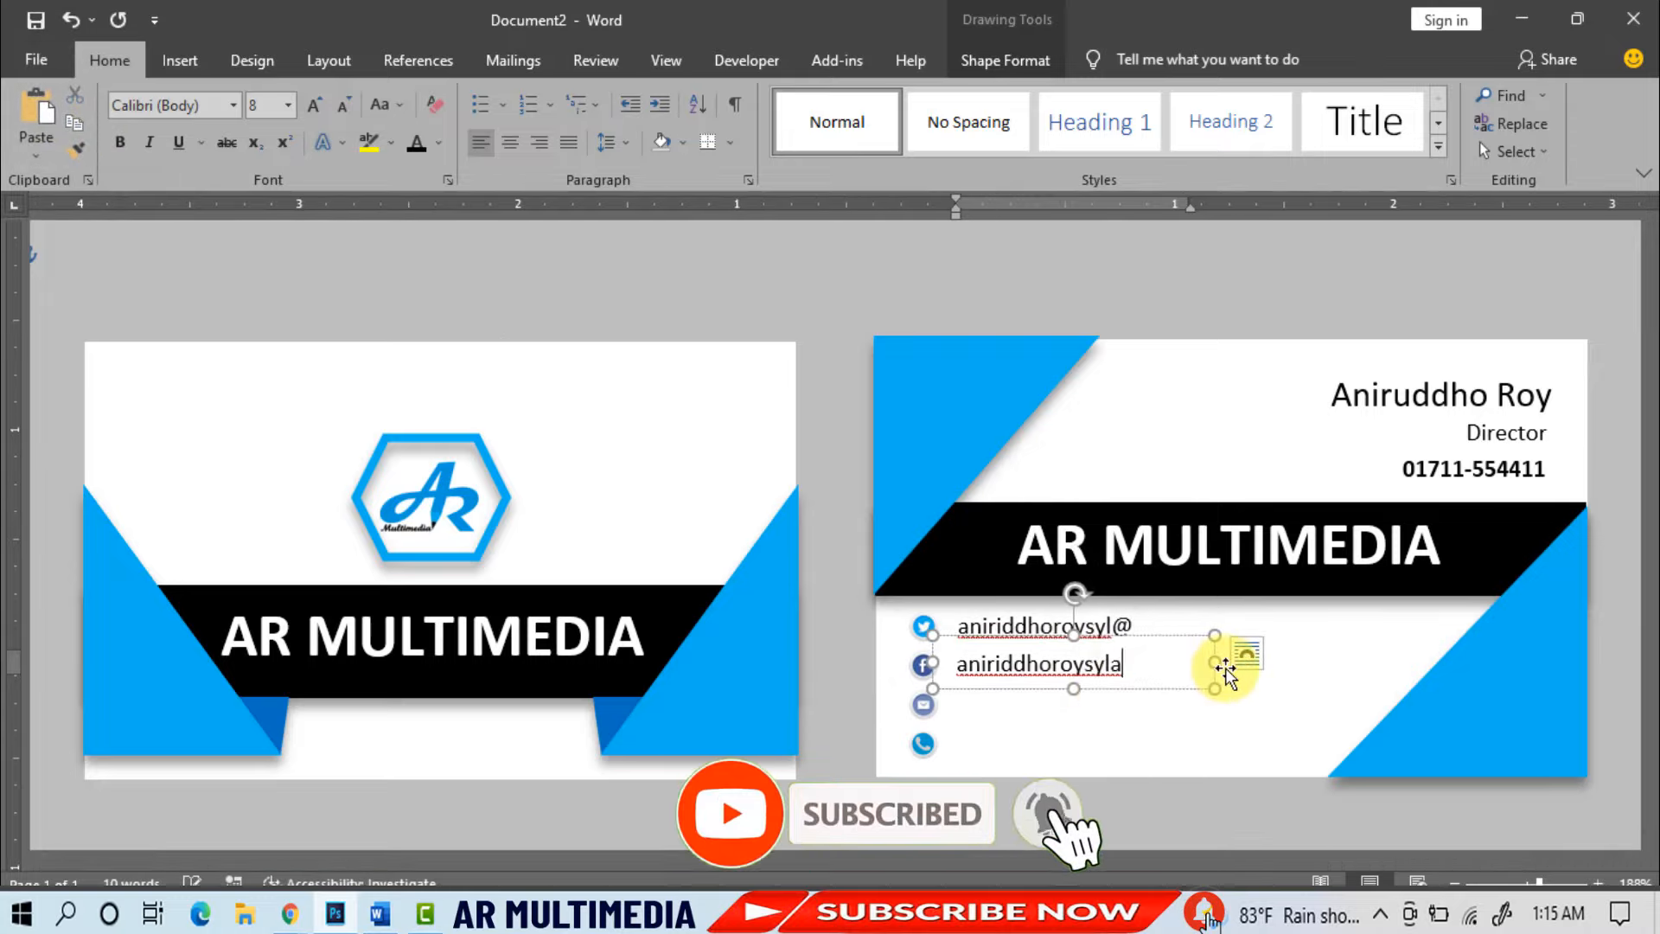
text(r)
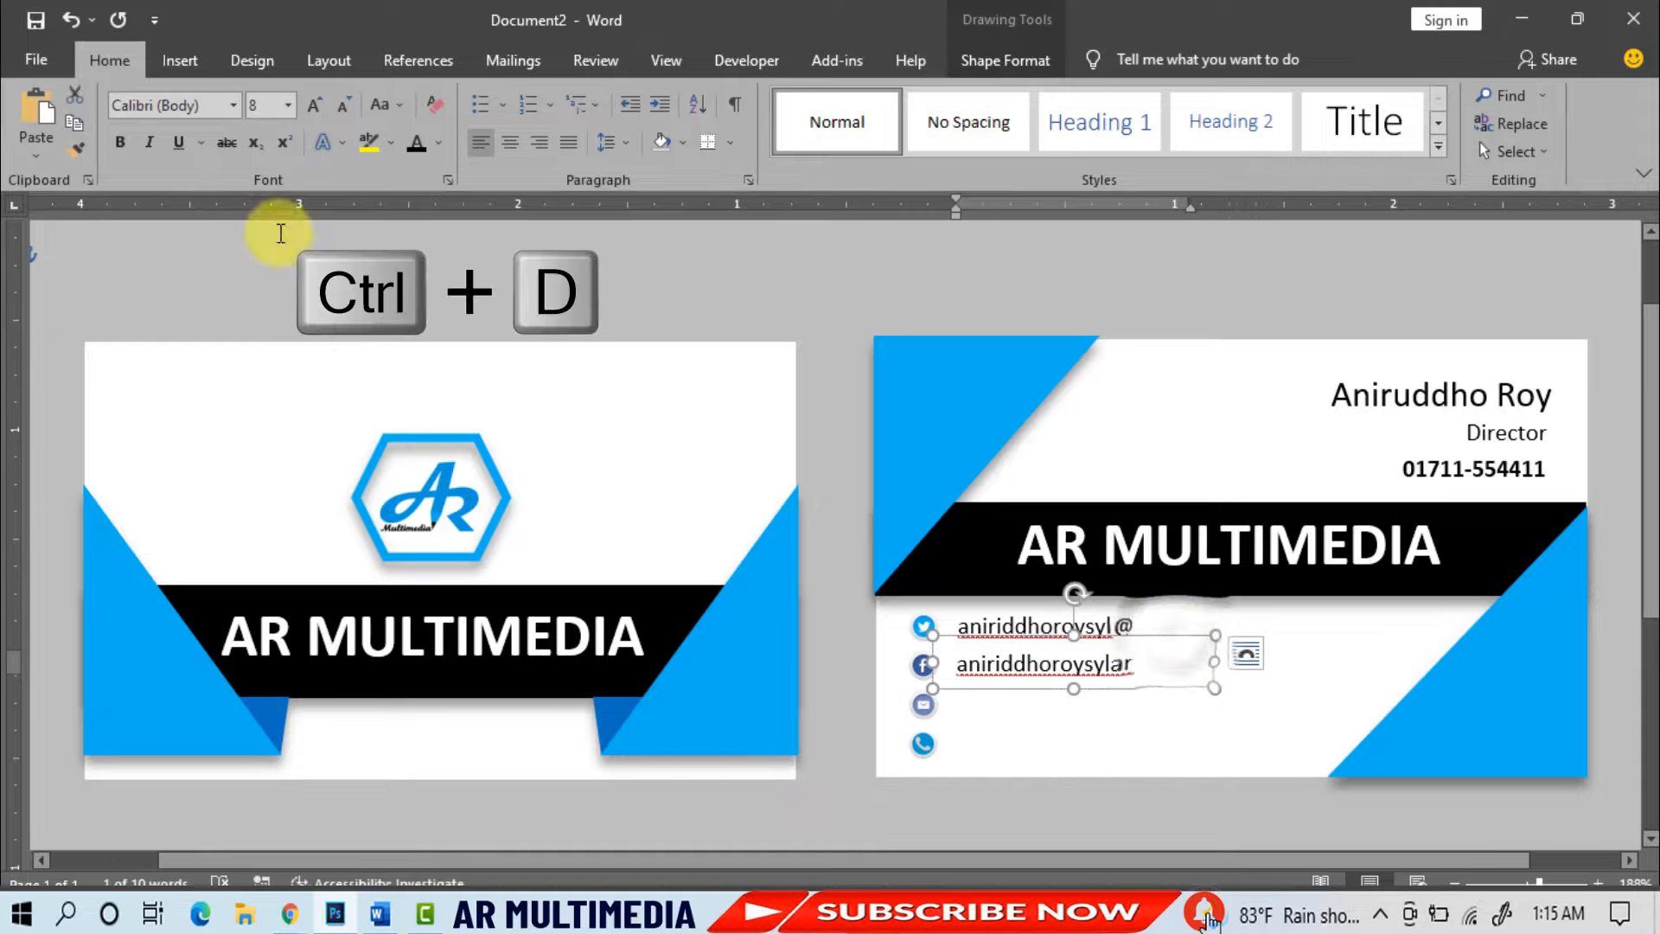
key(ctrl+d)
drag(1181, 677, 1144, 672)
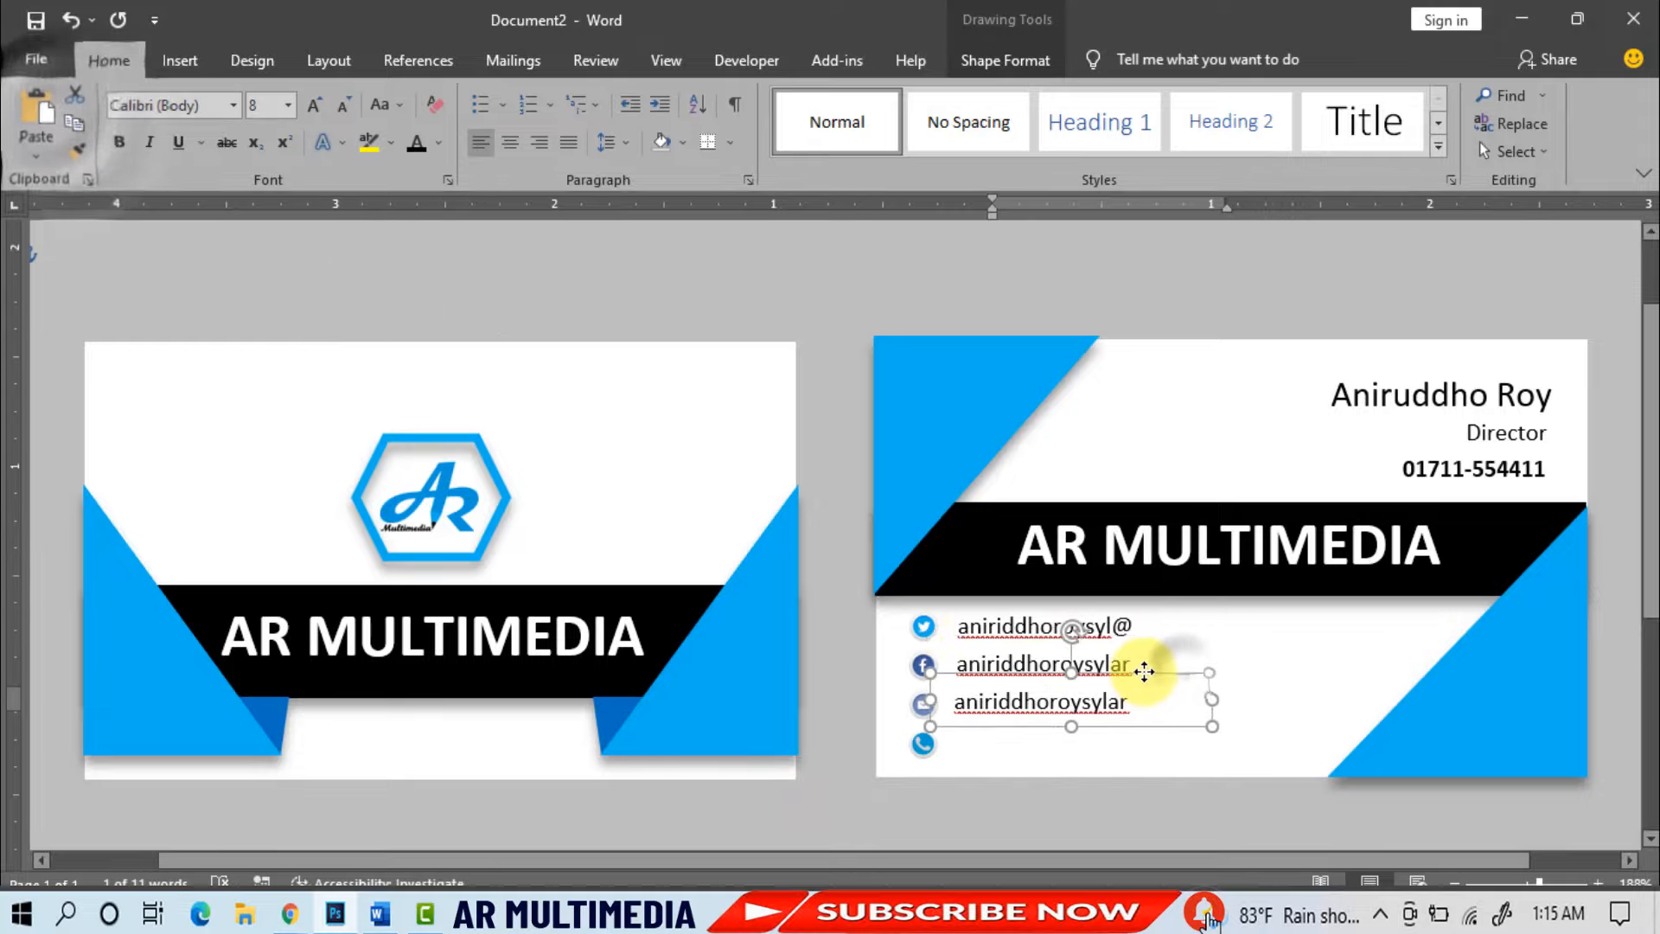
key(BackSpace)
key(BackSpace)
key(BackSpace)
key(BackSpace)
key(BackSpace)
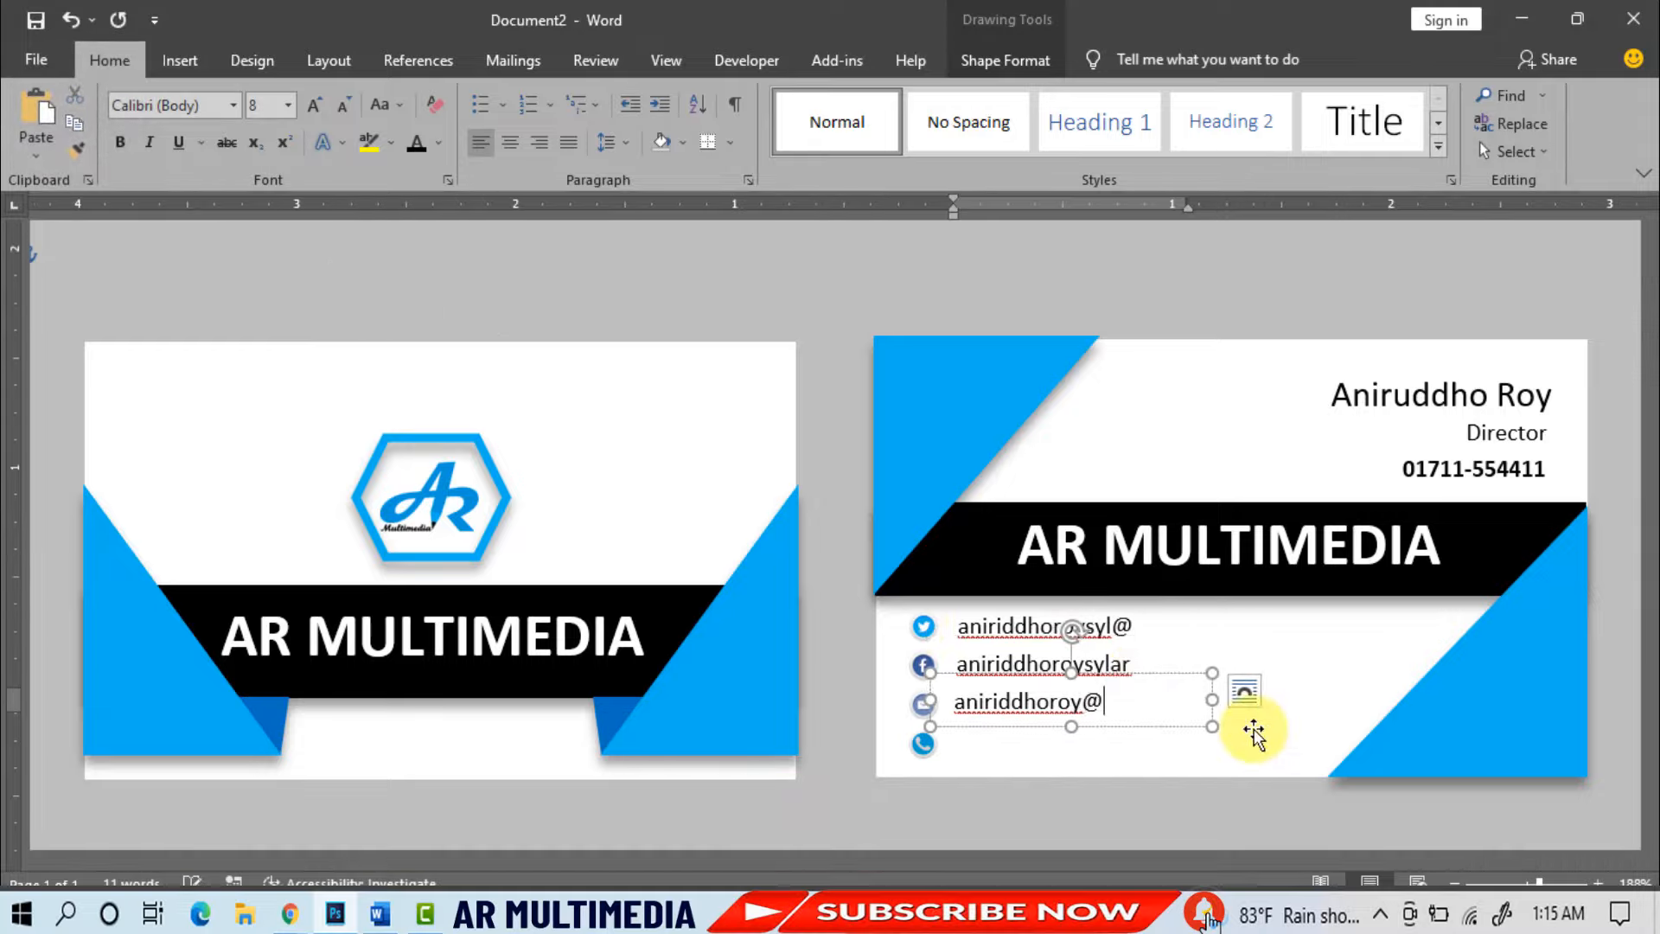
text(@gmail.com)
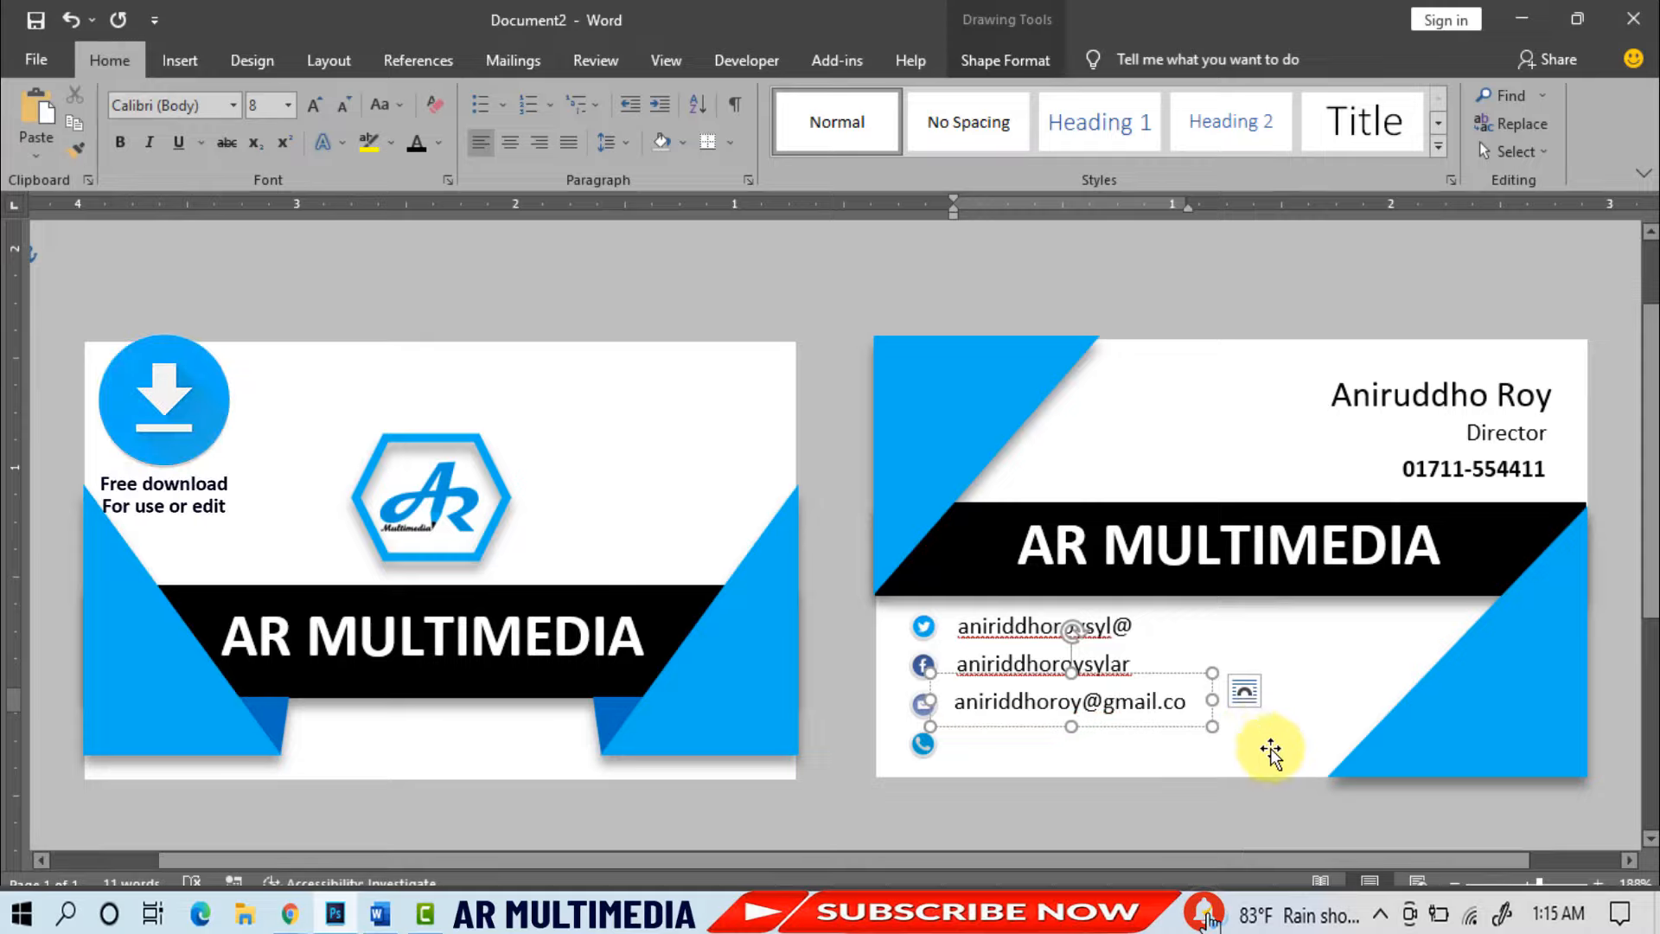
- Paste a copy of the e-mail box beside the phone icon and replace its text with the phone number
click(79, 122)
click(37, 108)
drag(1229, 713, 1191, 712)
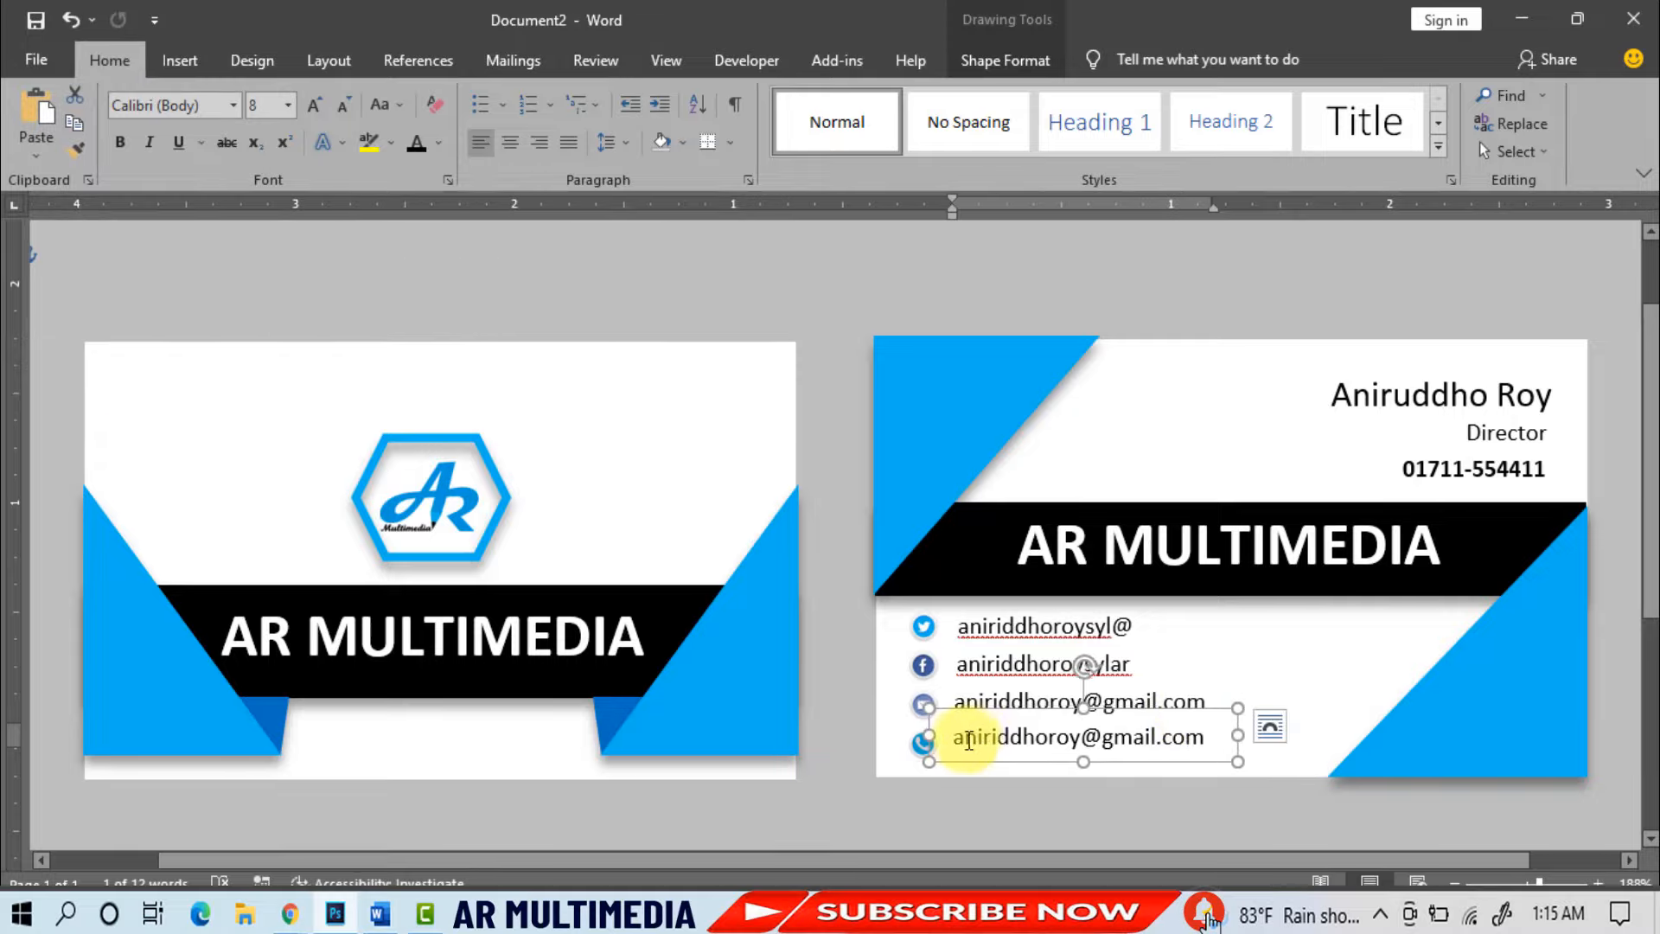
drag(1174, 761, 1223, 766)
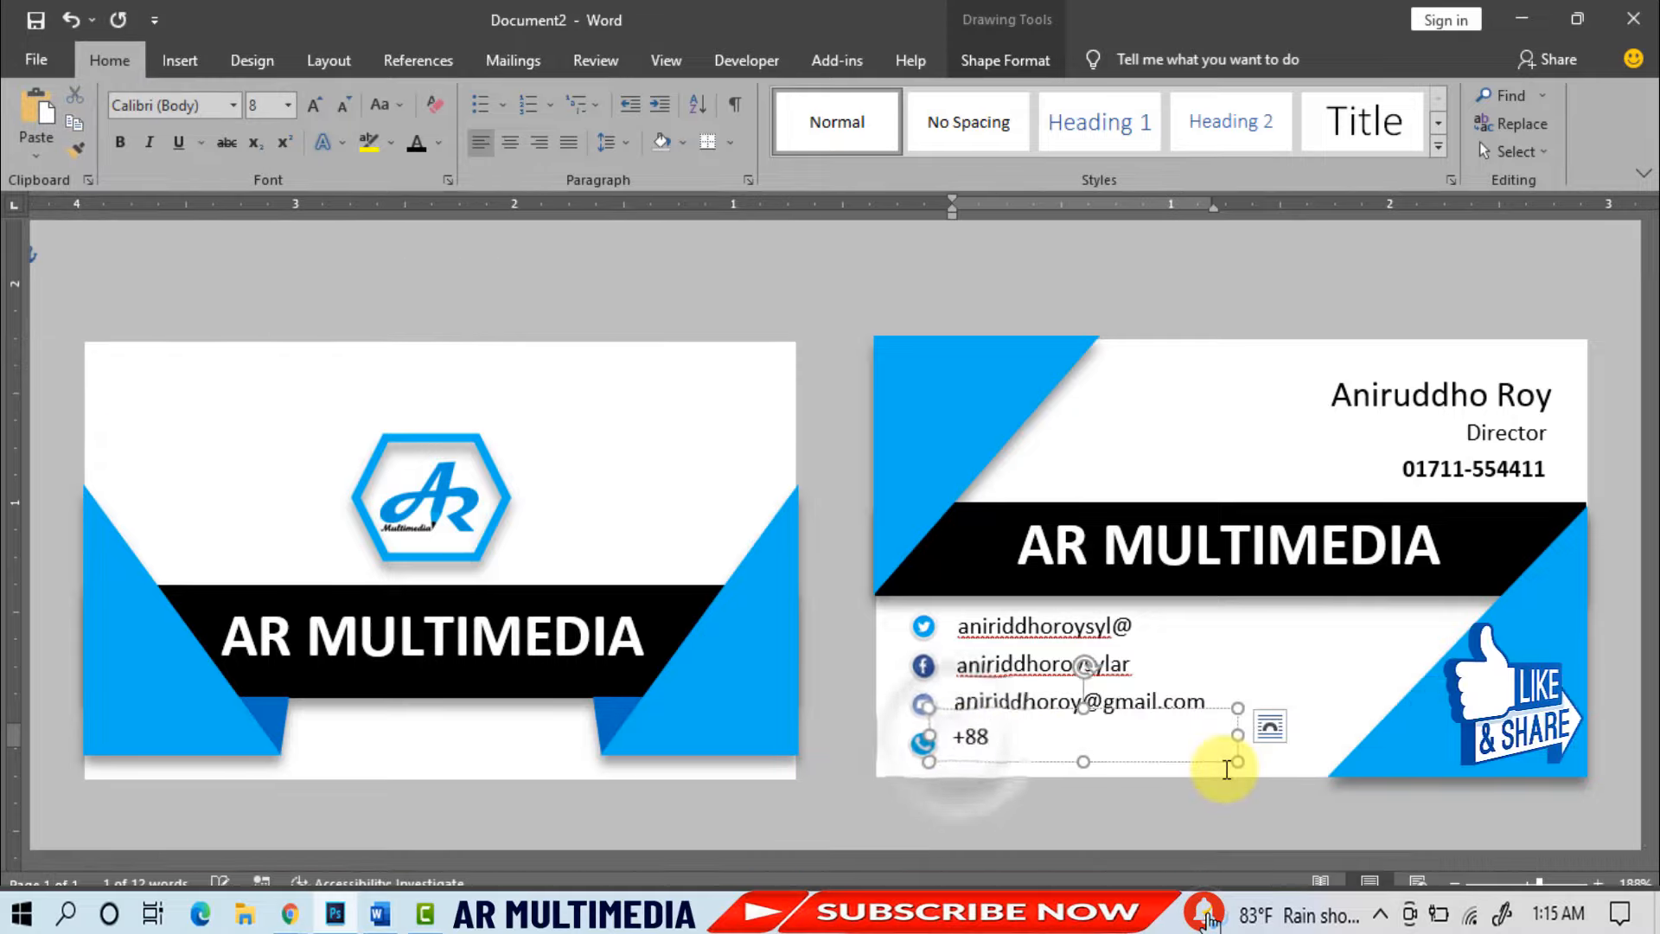
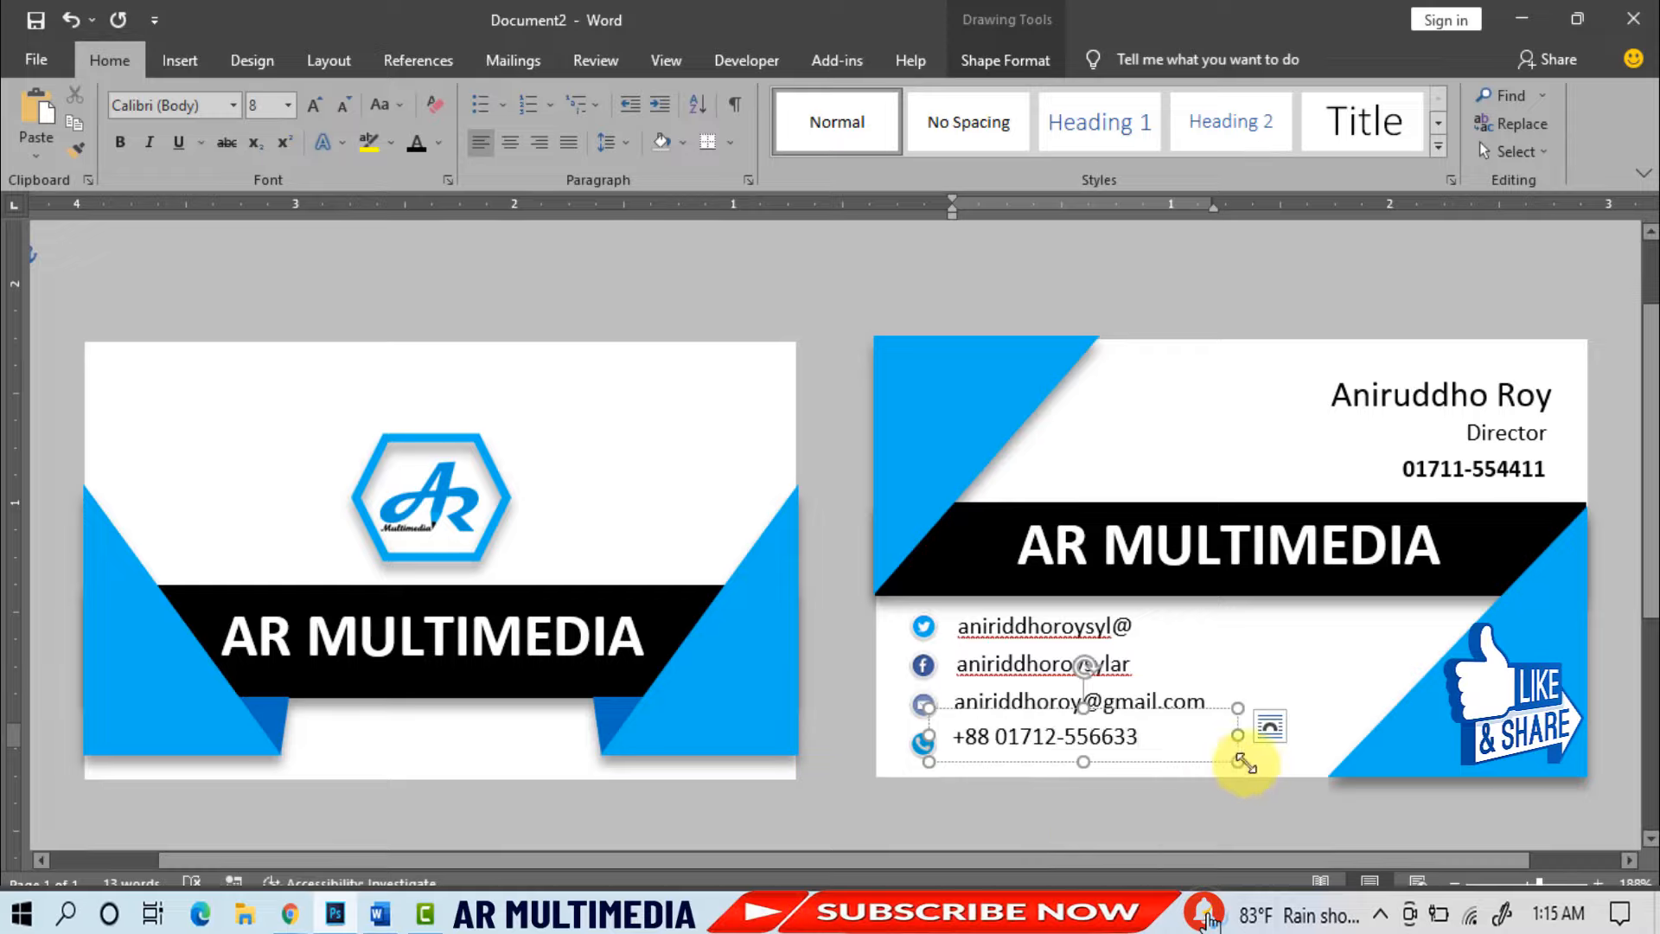
click(1055, 822)
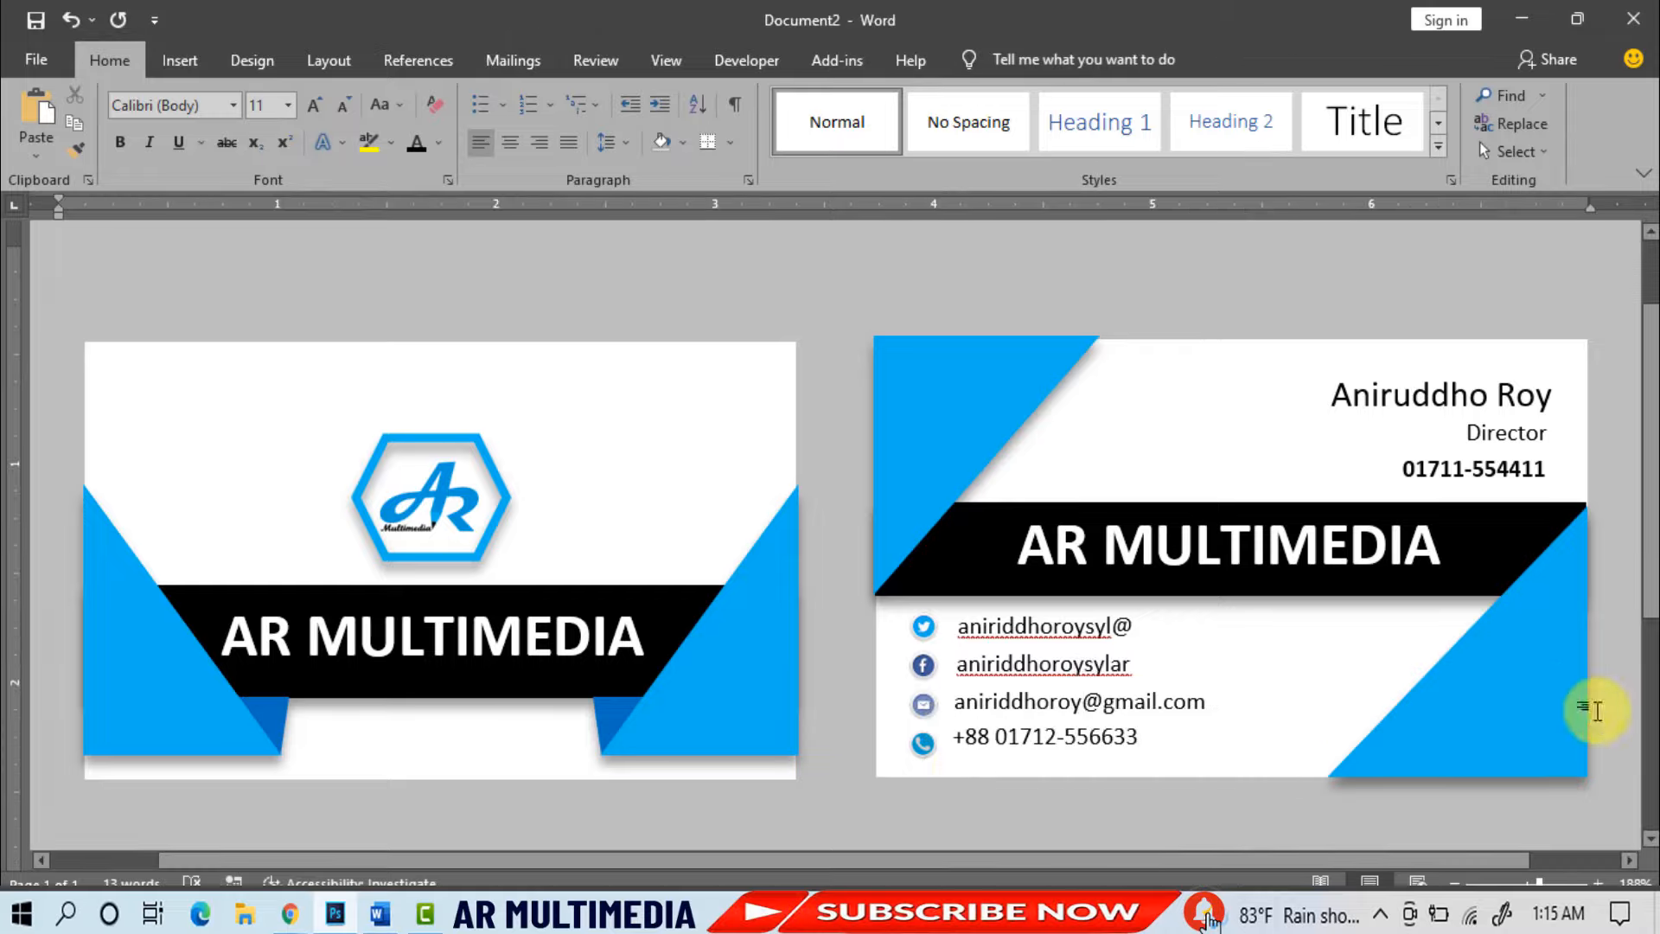
- Select the two social handle, e-mail and phone boxes and apply Align Left to them
shift+click(1050, 635)
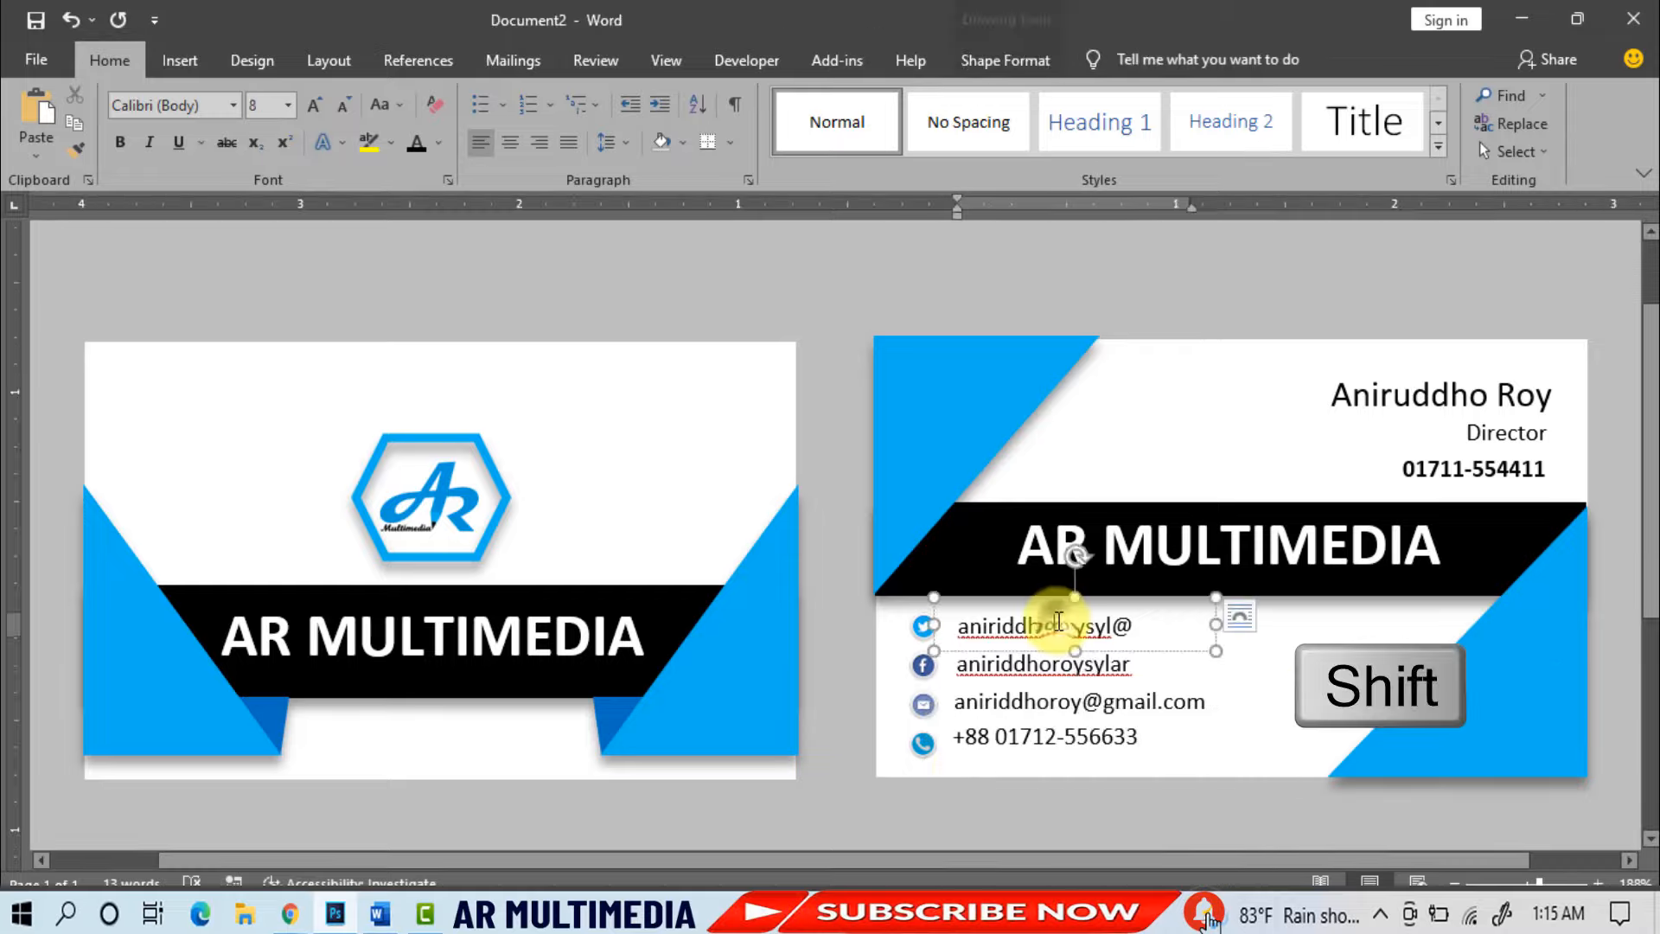
shift+click(1070, 666)
shift+click(1079, 704)
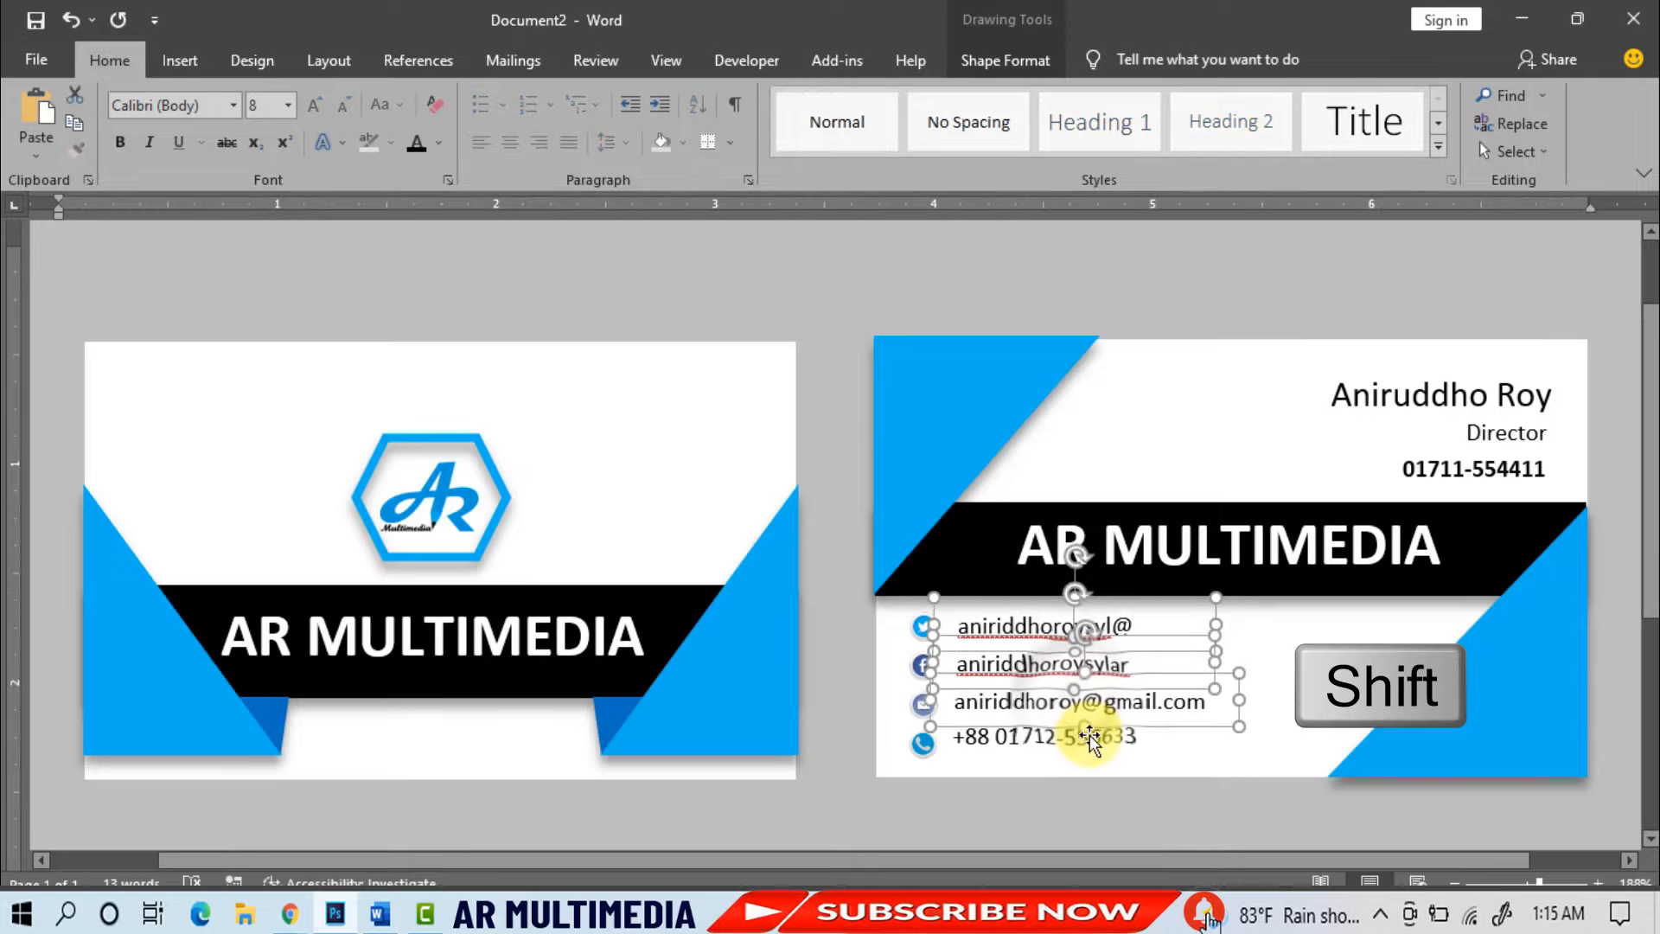
shift+click(1091, 738)
click(994, 60)
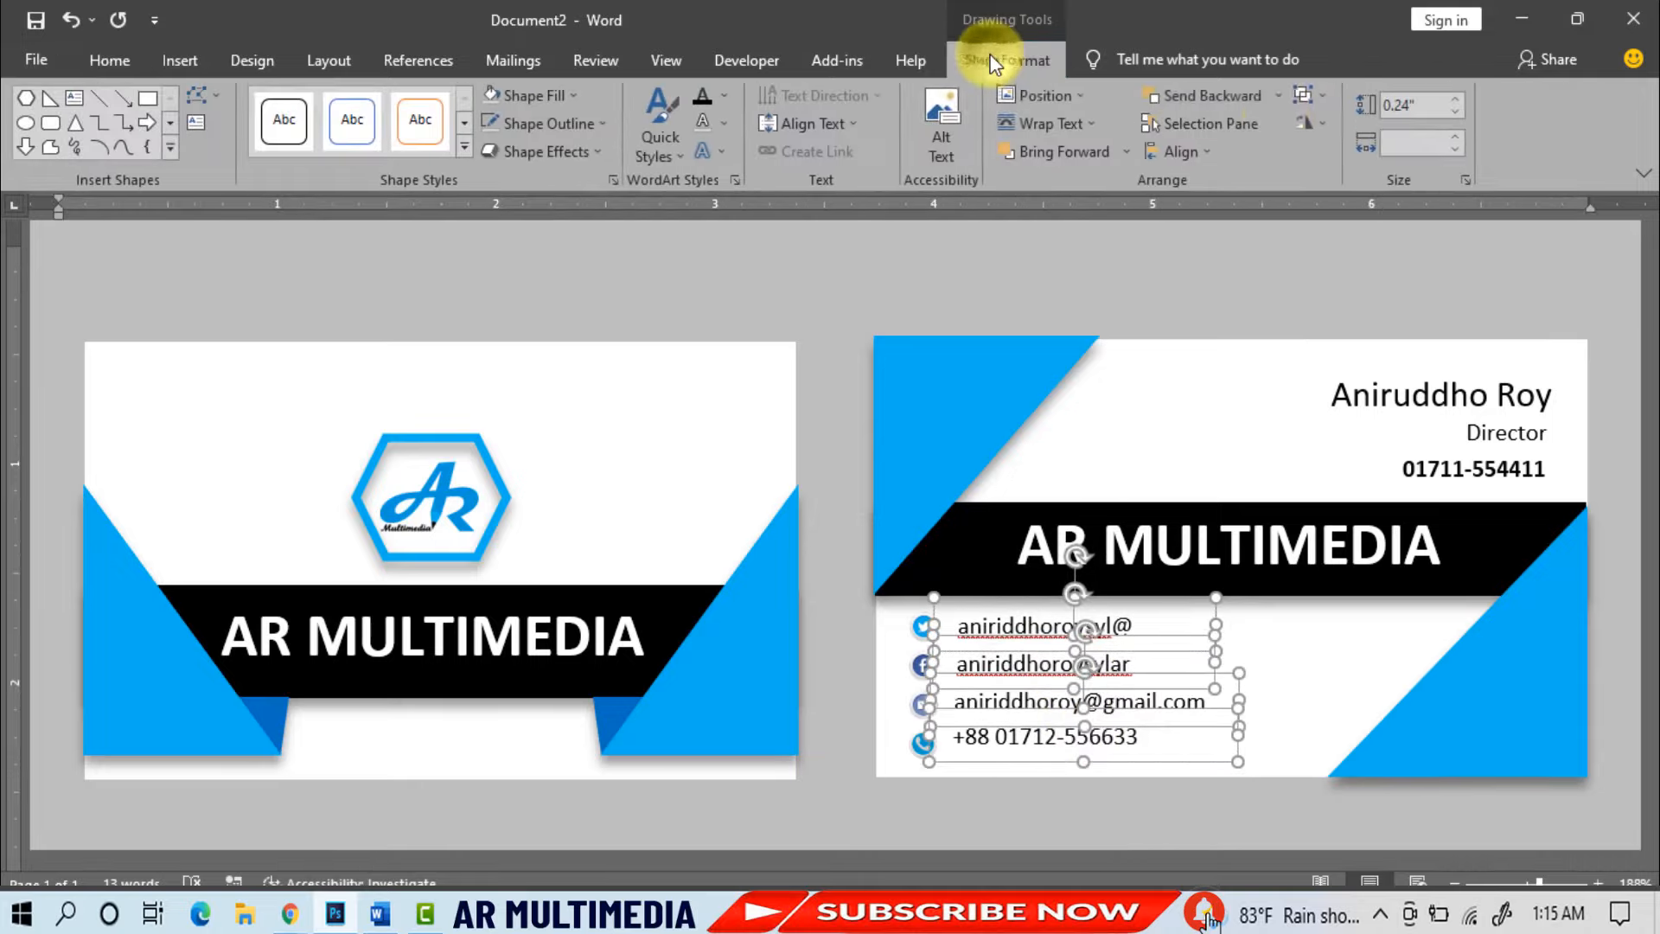
click(1216, 154)
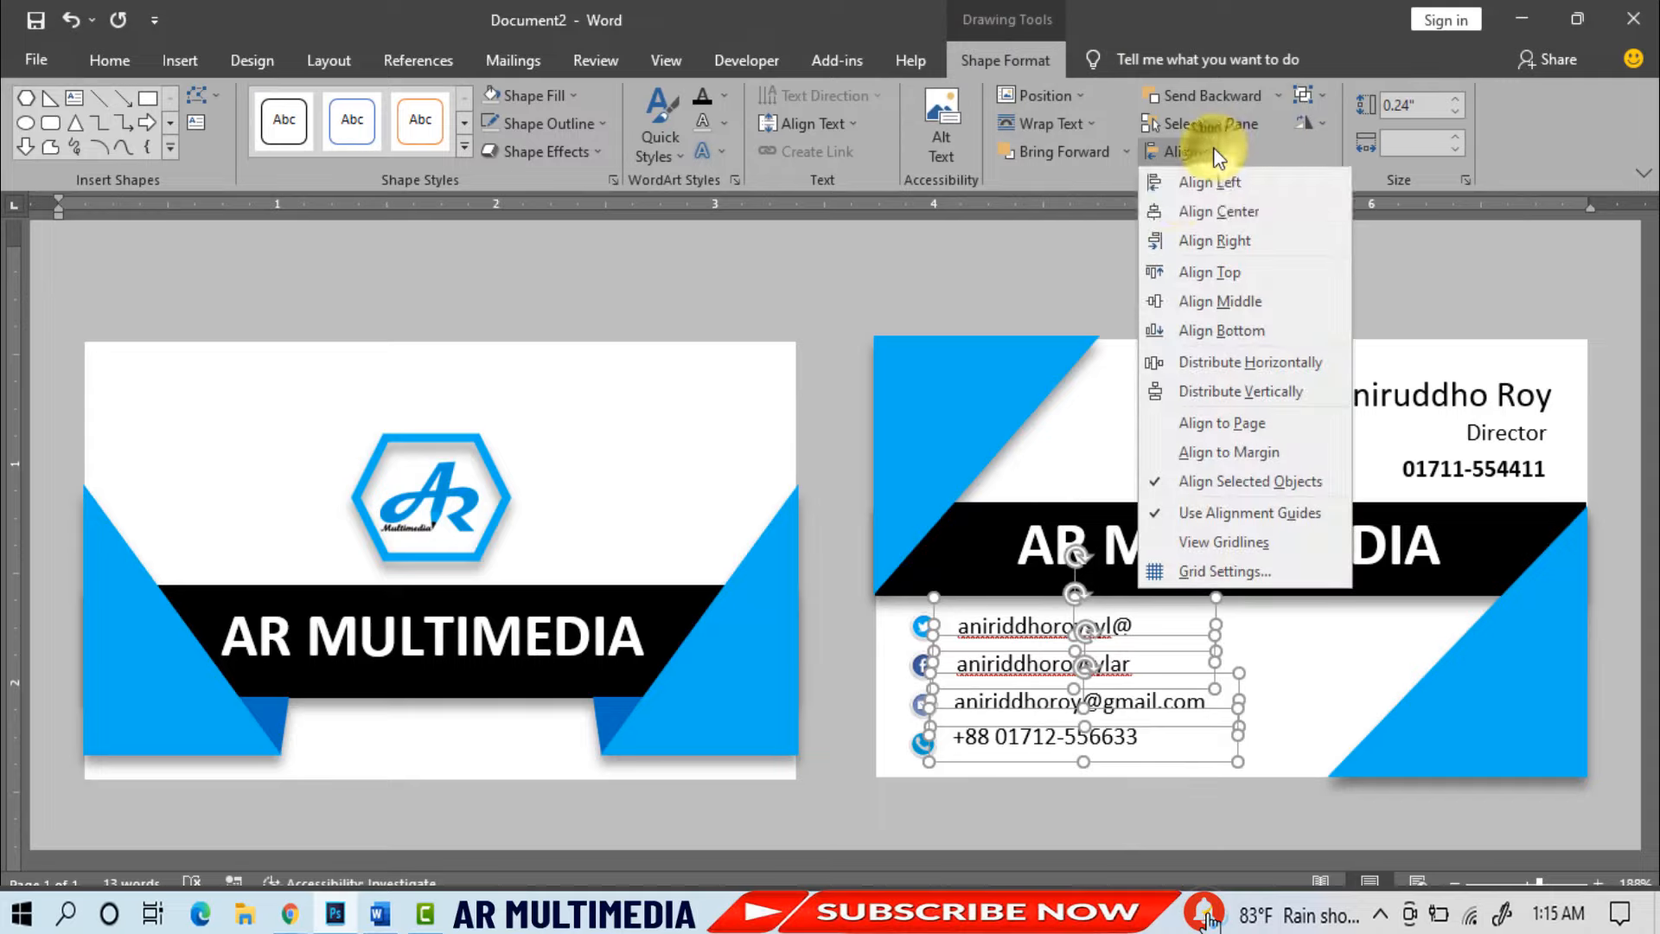
click(1177, 183)
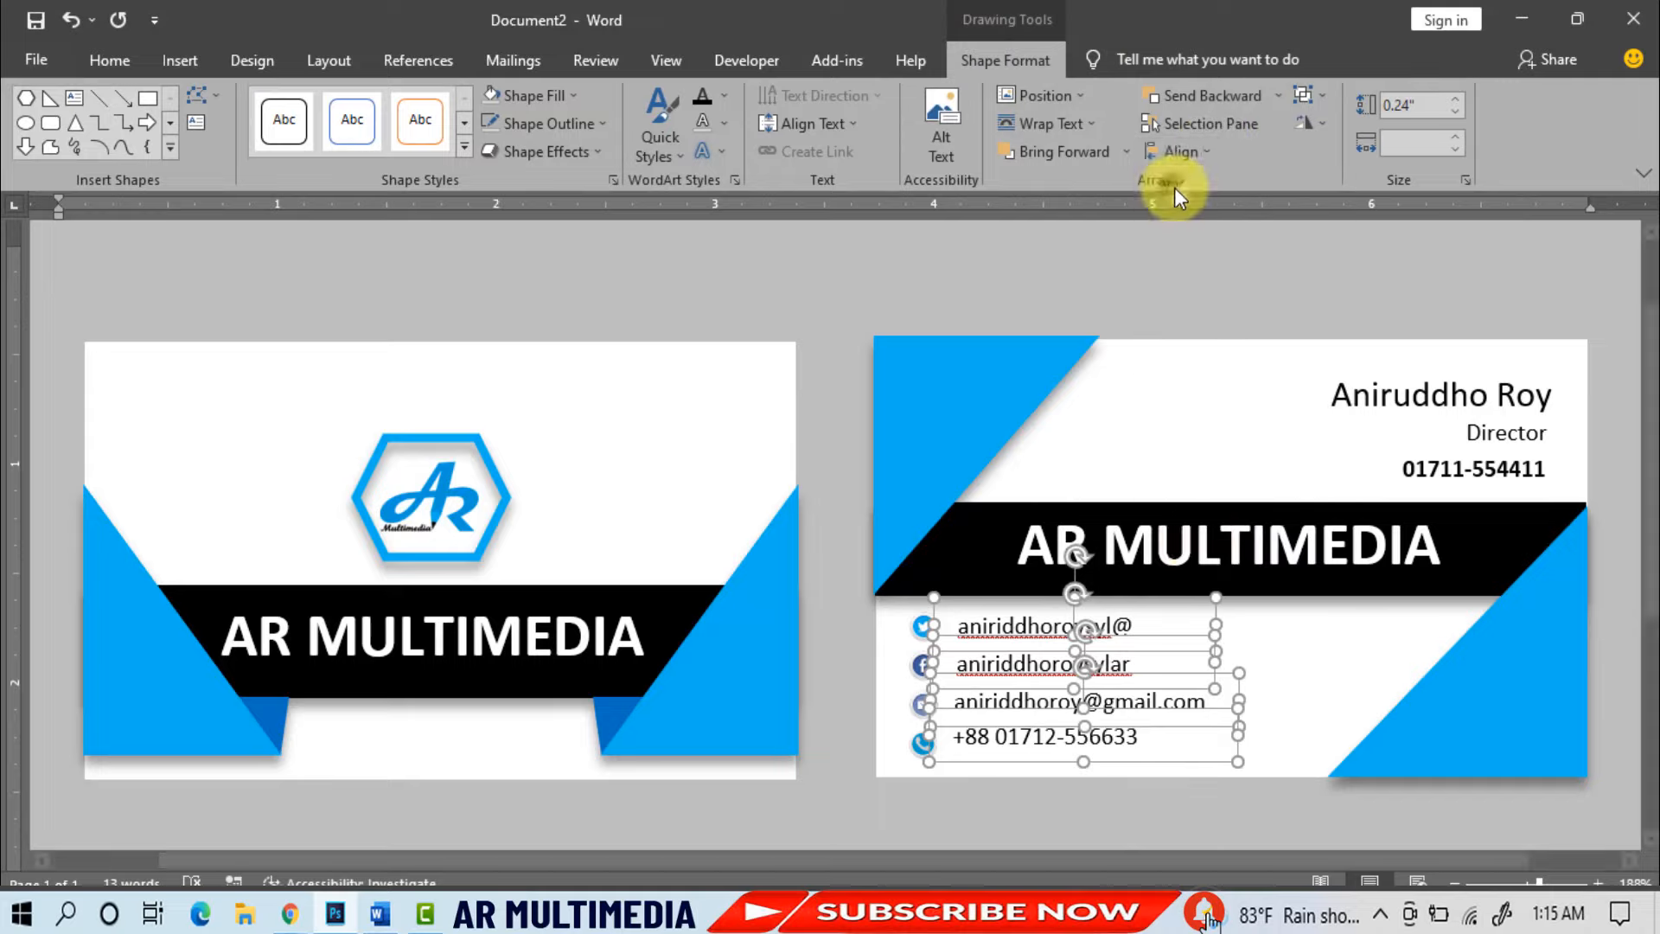
click(1135, 837)
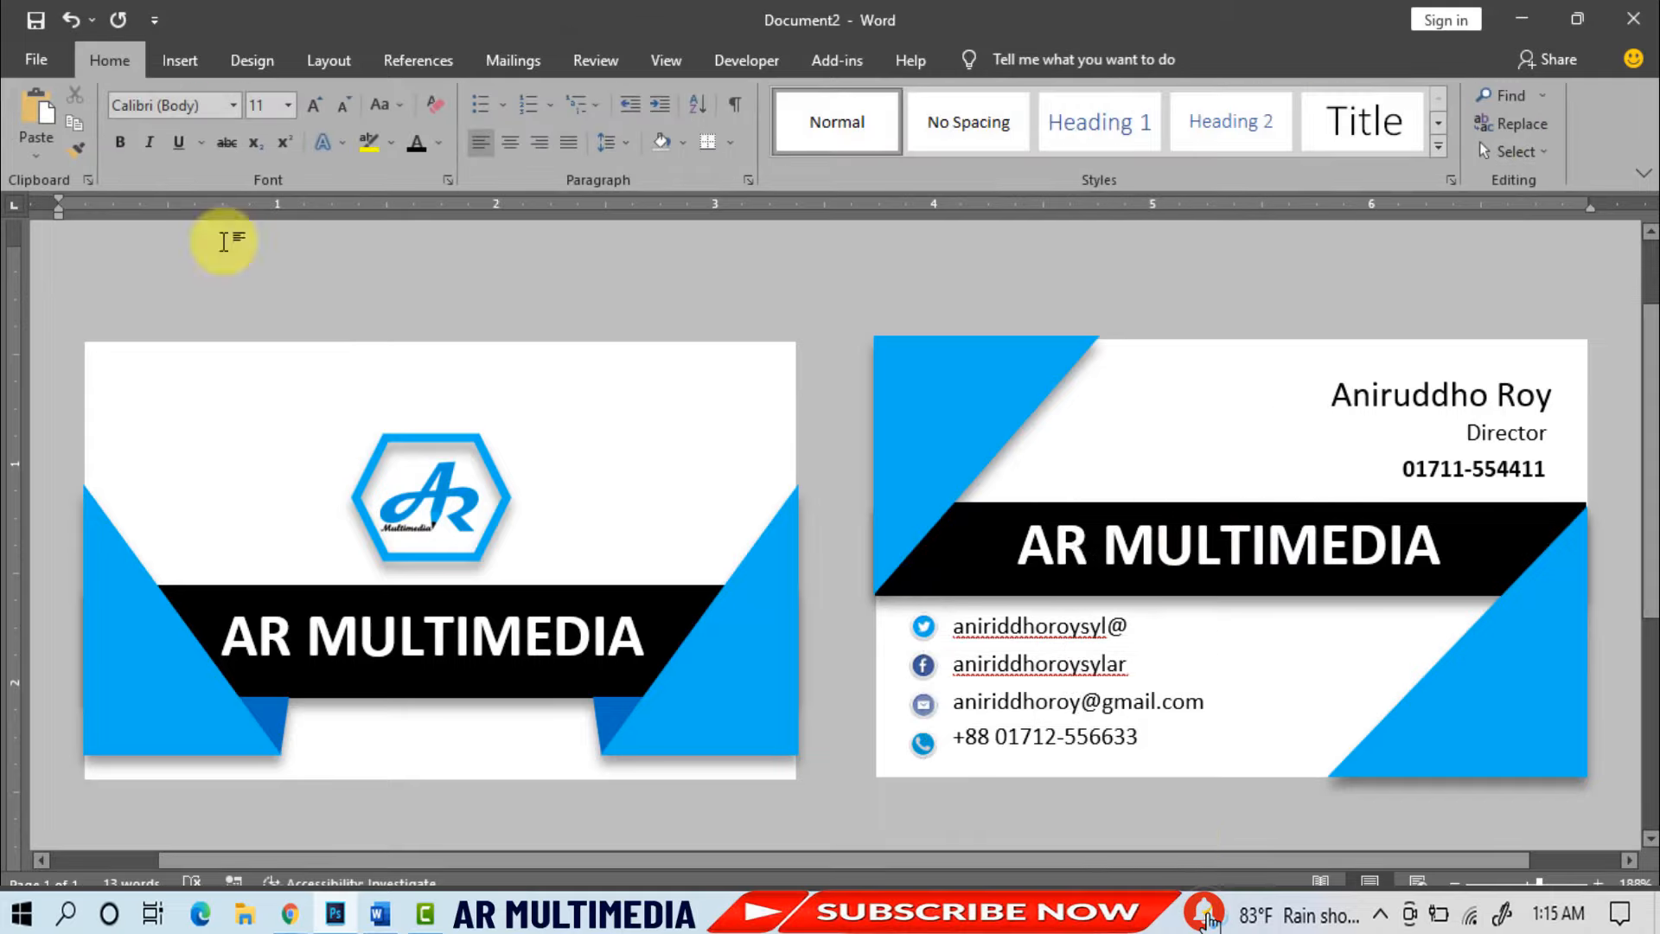
- Insert the qr picture from this computer
click(177, 58)
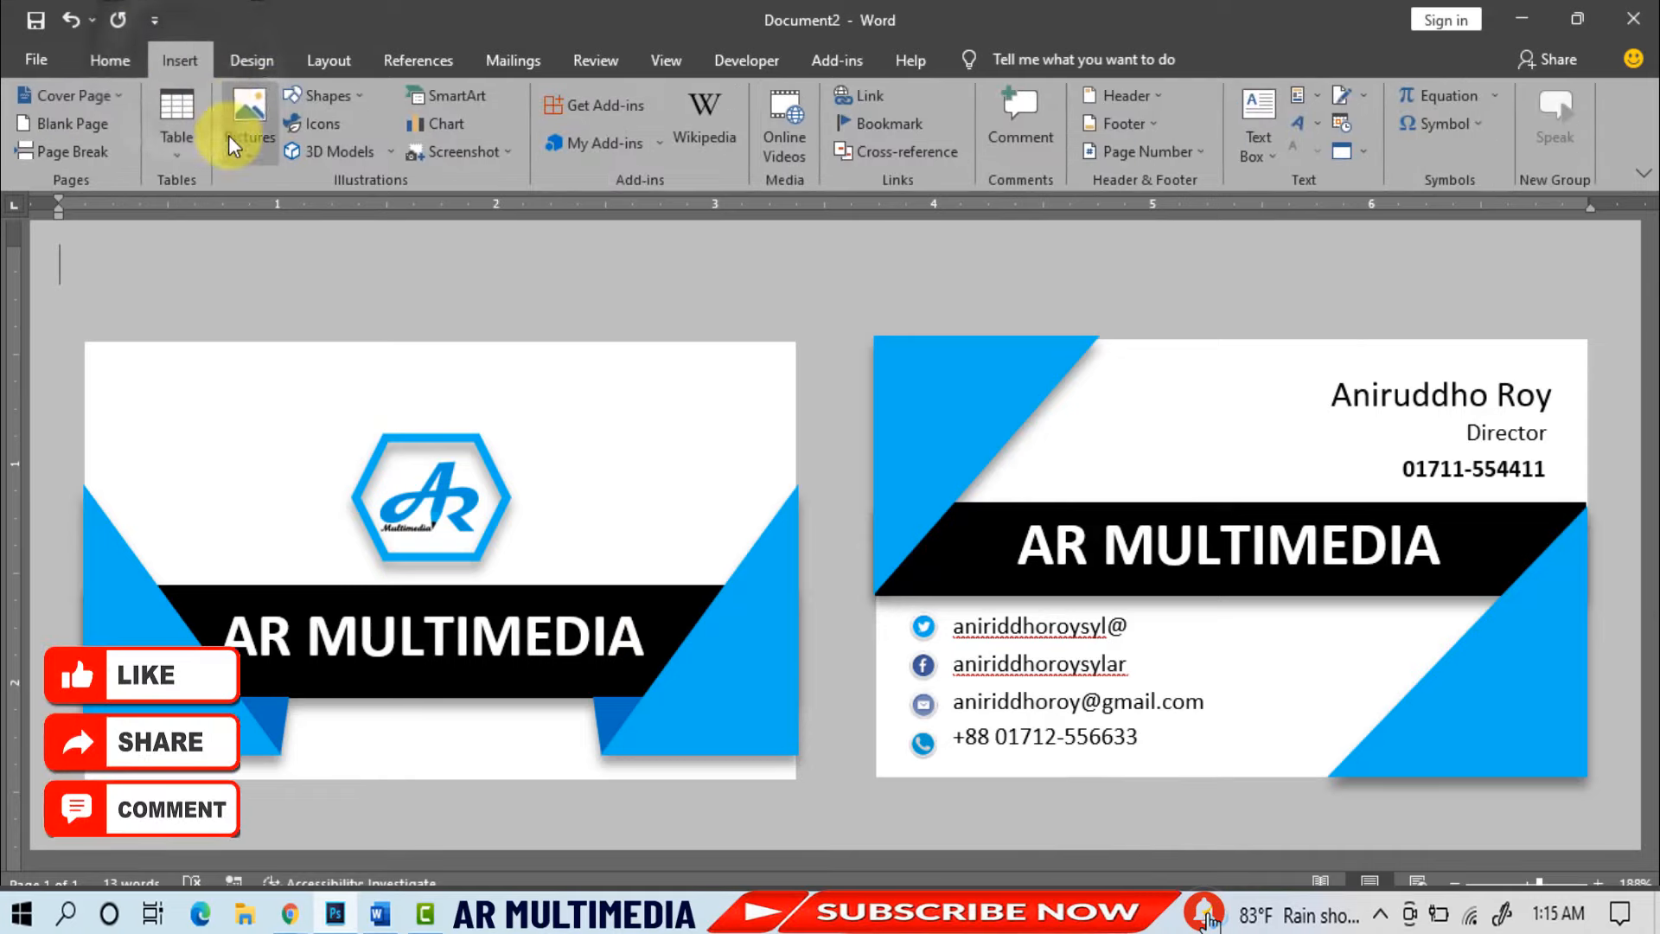
click(251, 121)
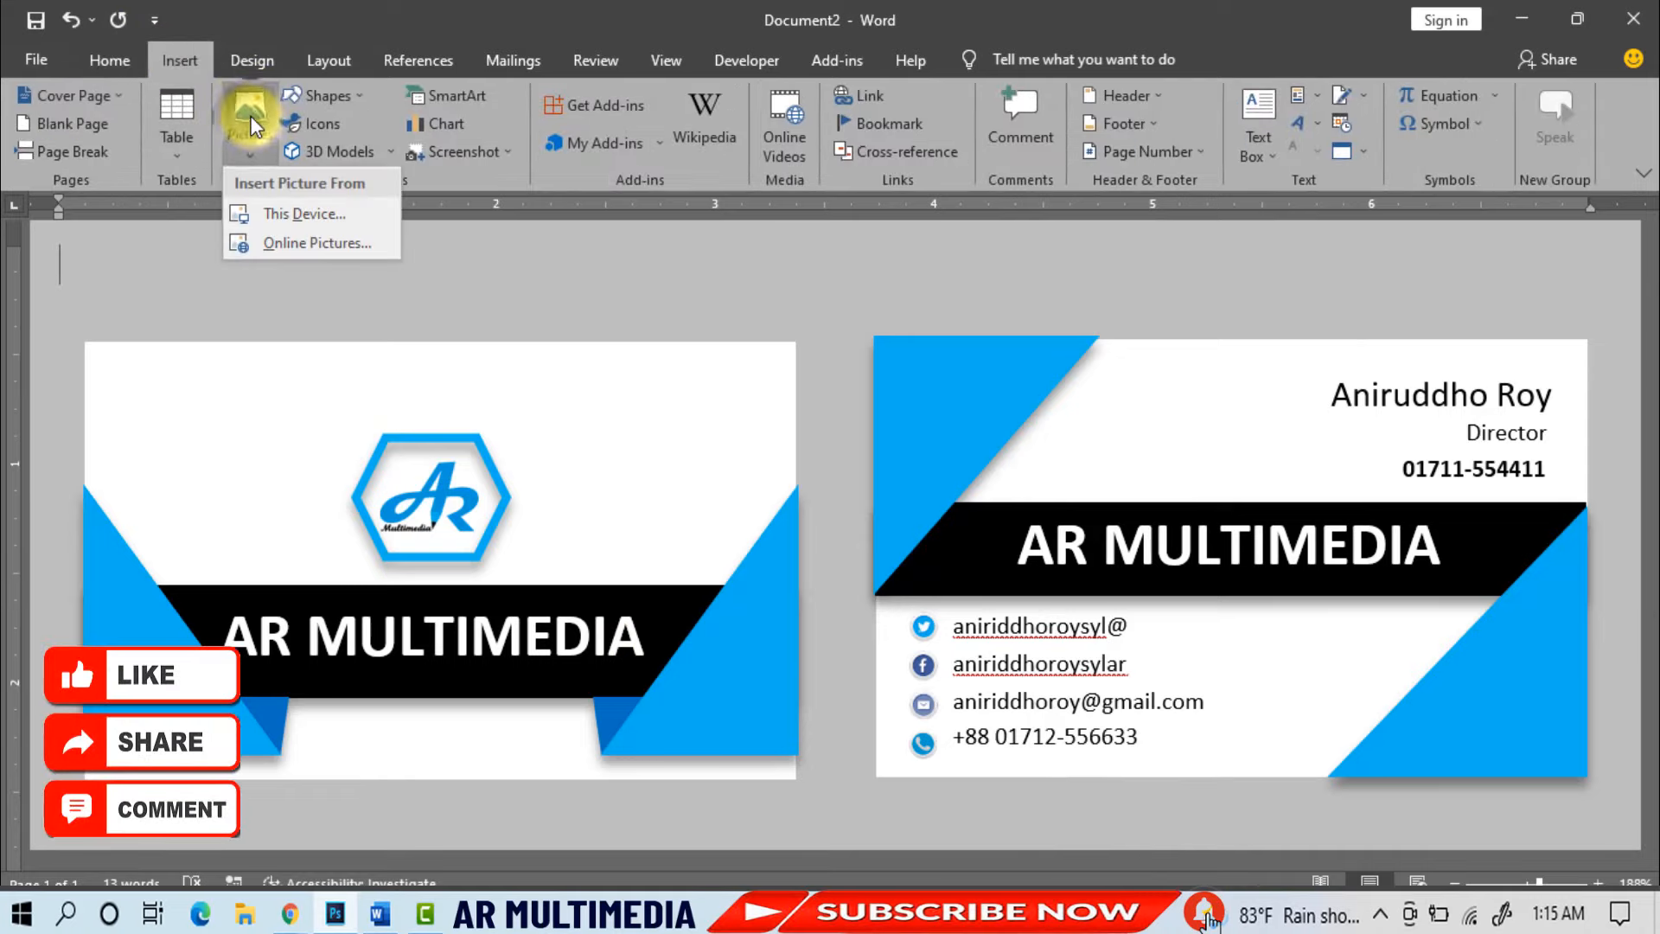
click(286, 216)
click(581, 207)
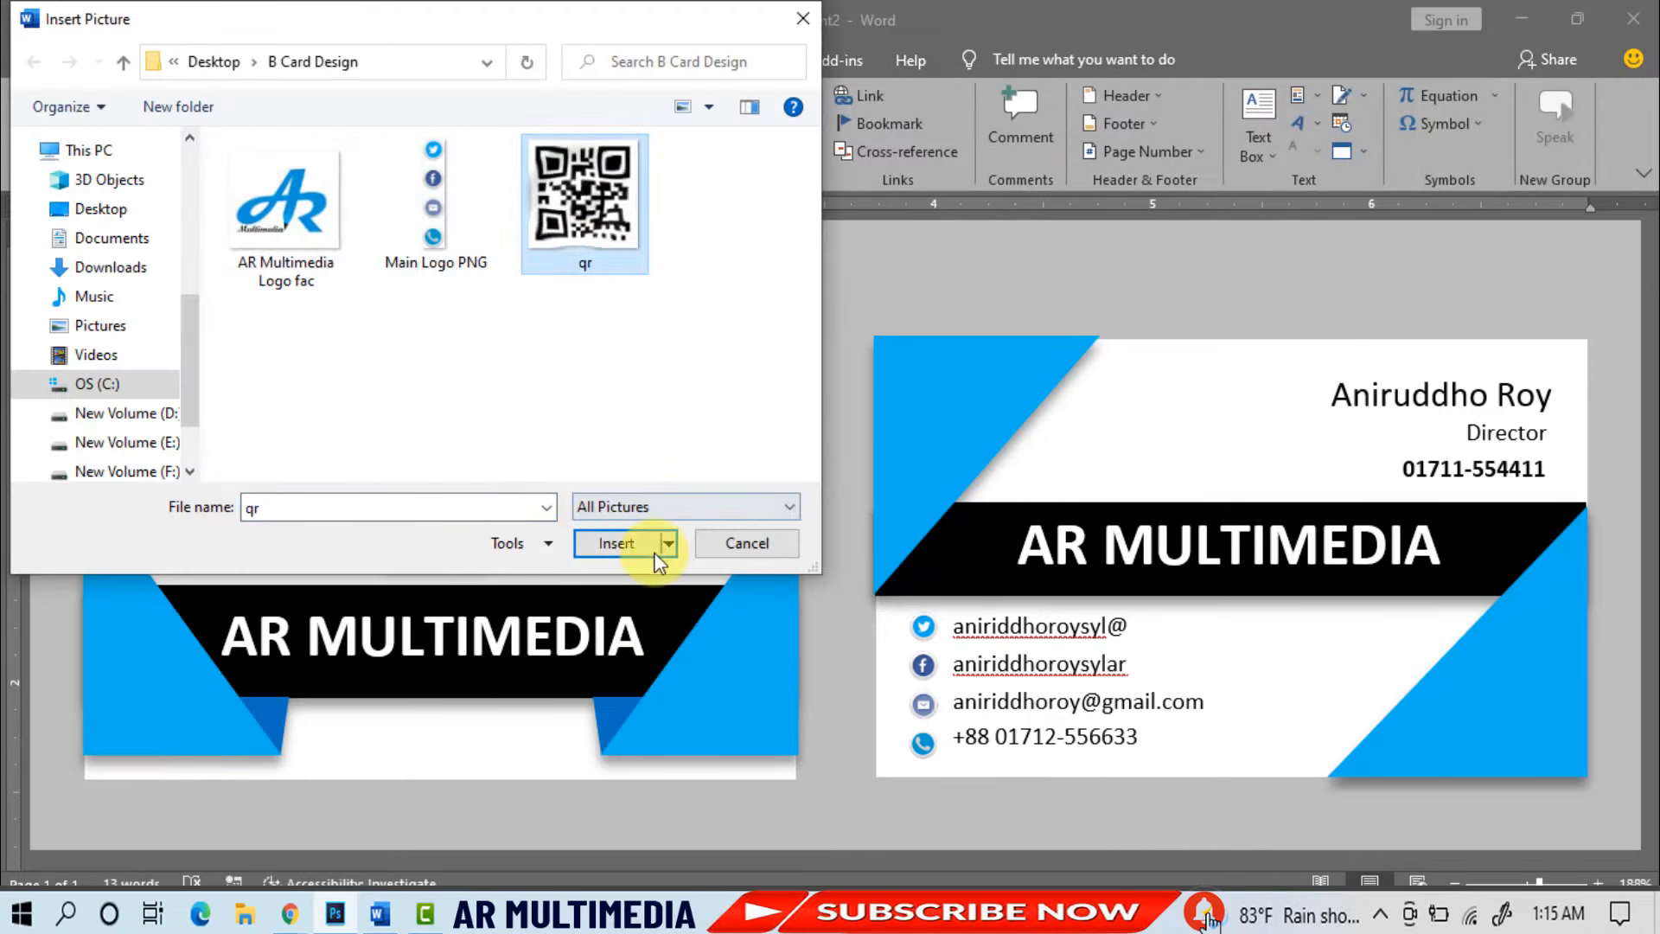
click(614, 542)
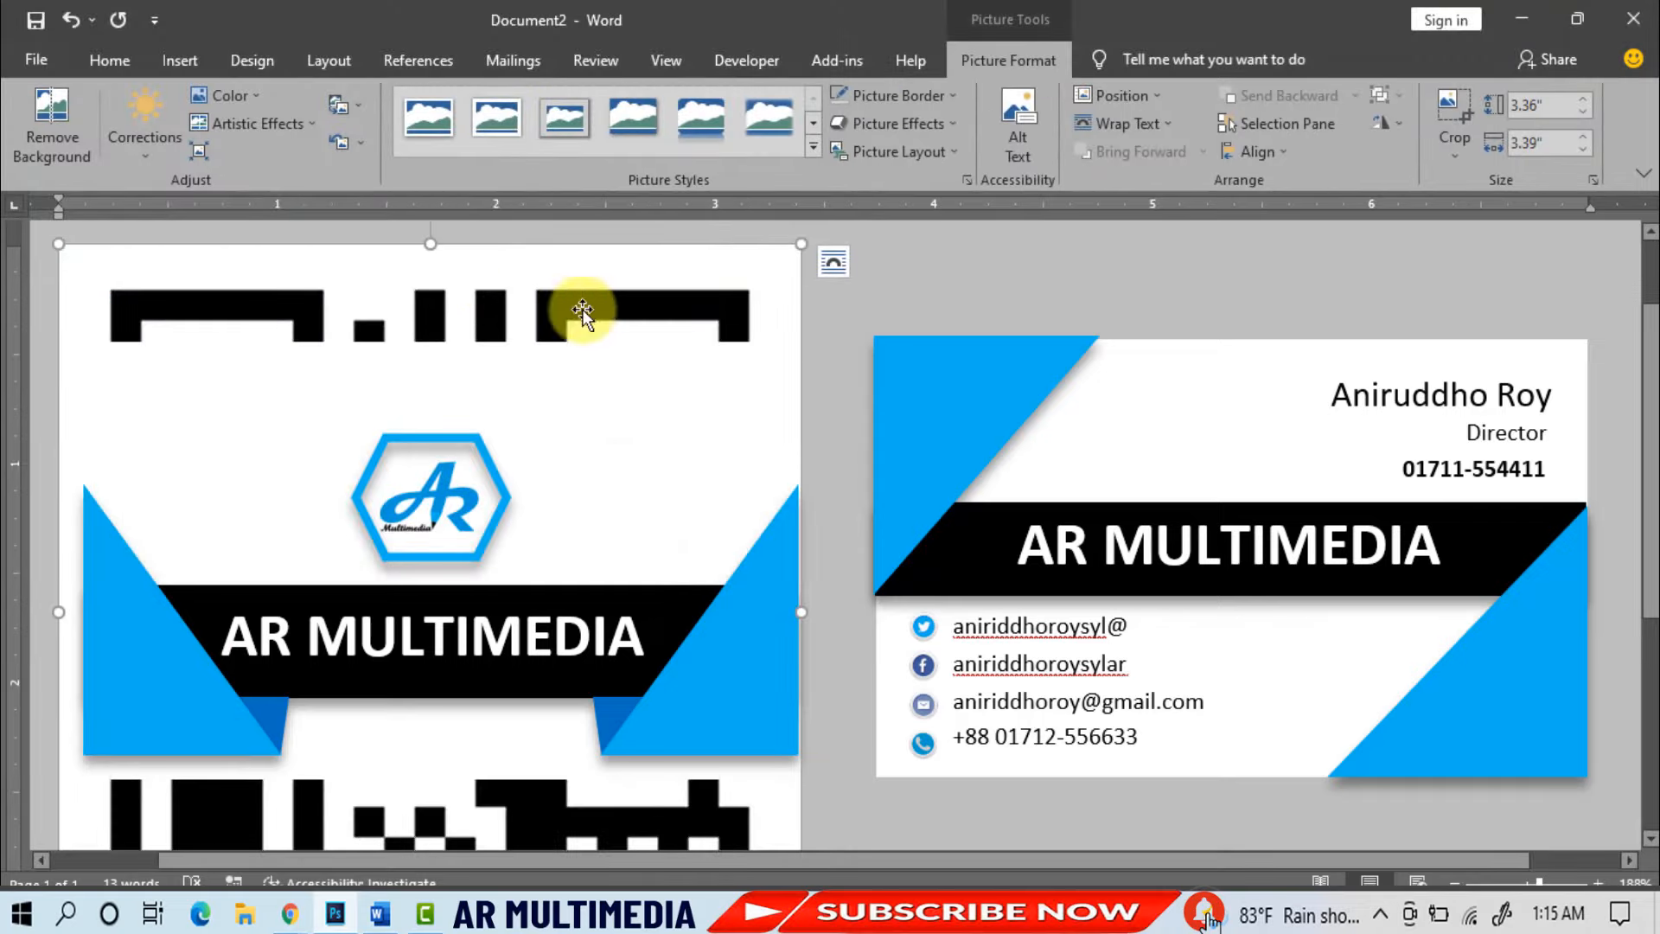
- Make the QR code float over text, shrink it, and place it in the back card's lower-right corner
click(1123, 123)
click(1152, 327)
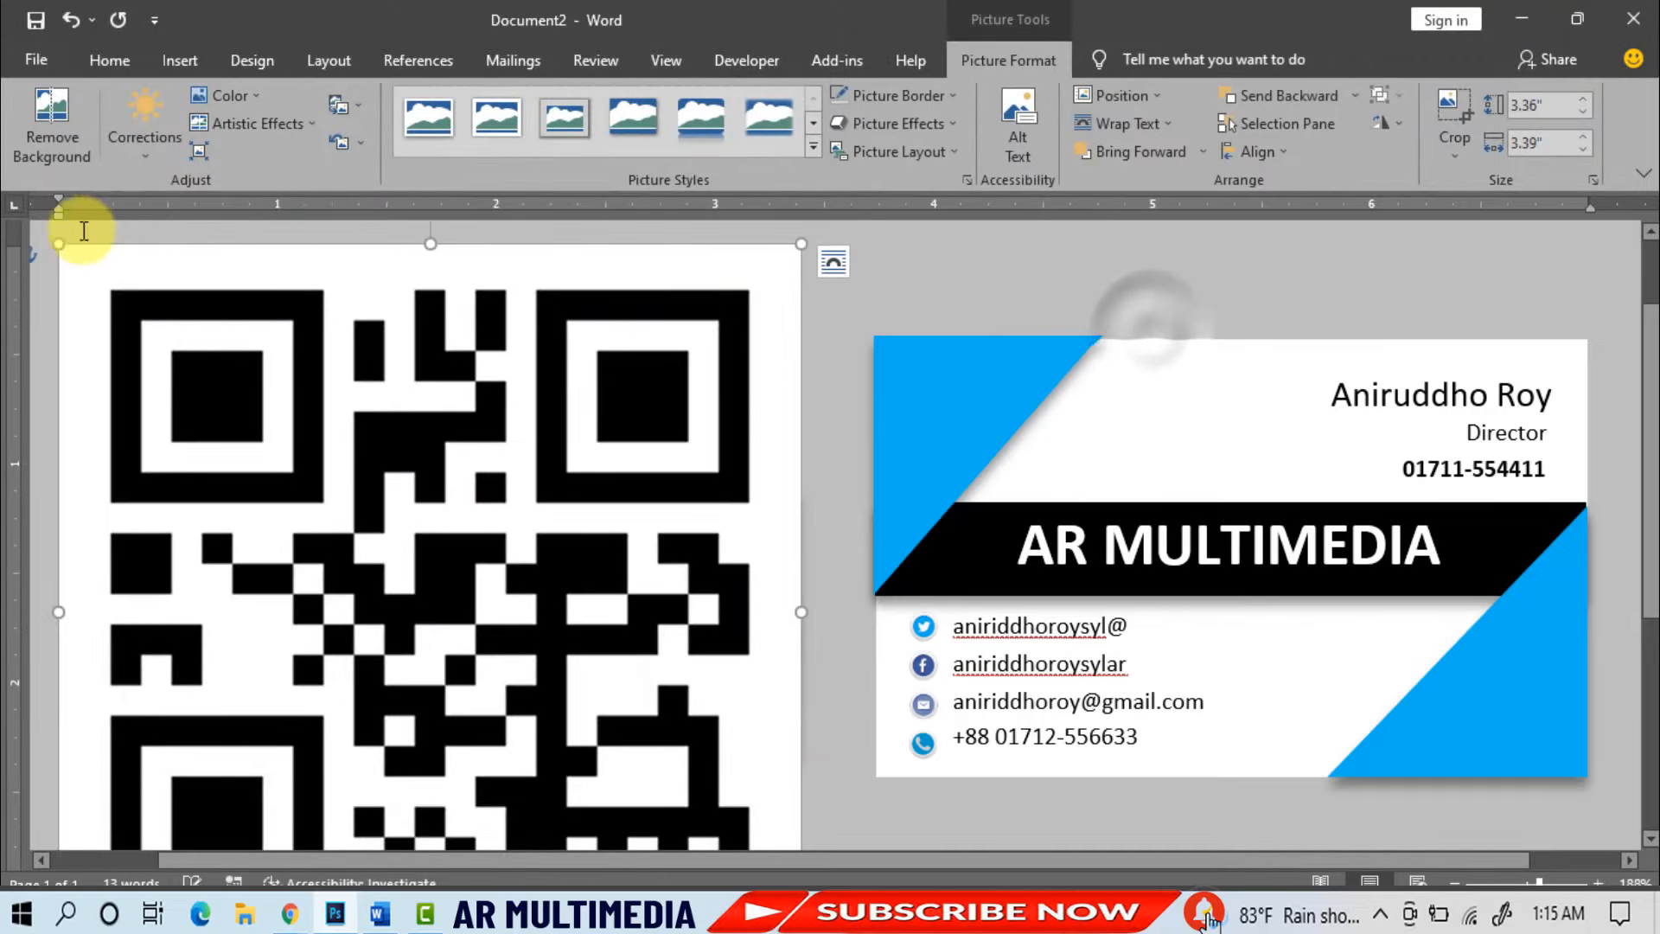
drag(58, 244, 504, 685)
scroll(596, 601, down, 5)
drag(796, 563, 649, 405)
scroll(623, 450, up, 4)
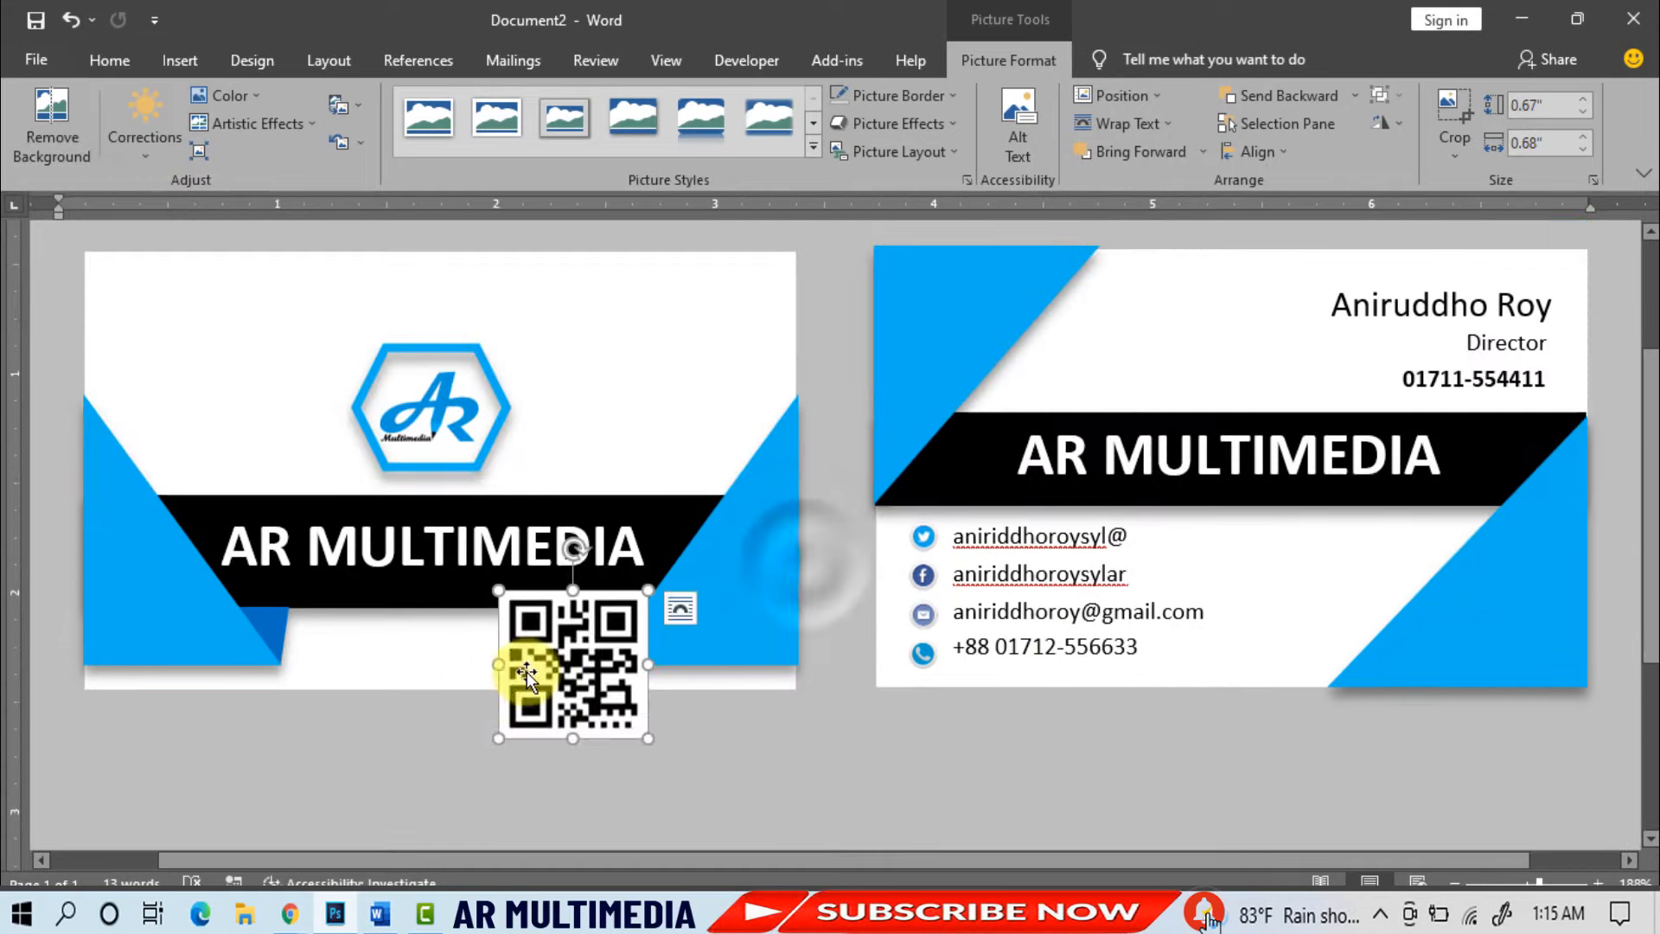
drag(526, 672, 1310, 626)
drag(1282, 547, 1474, 581)
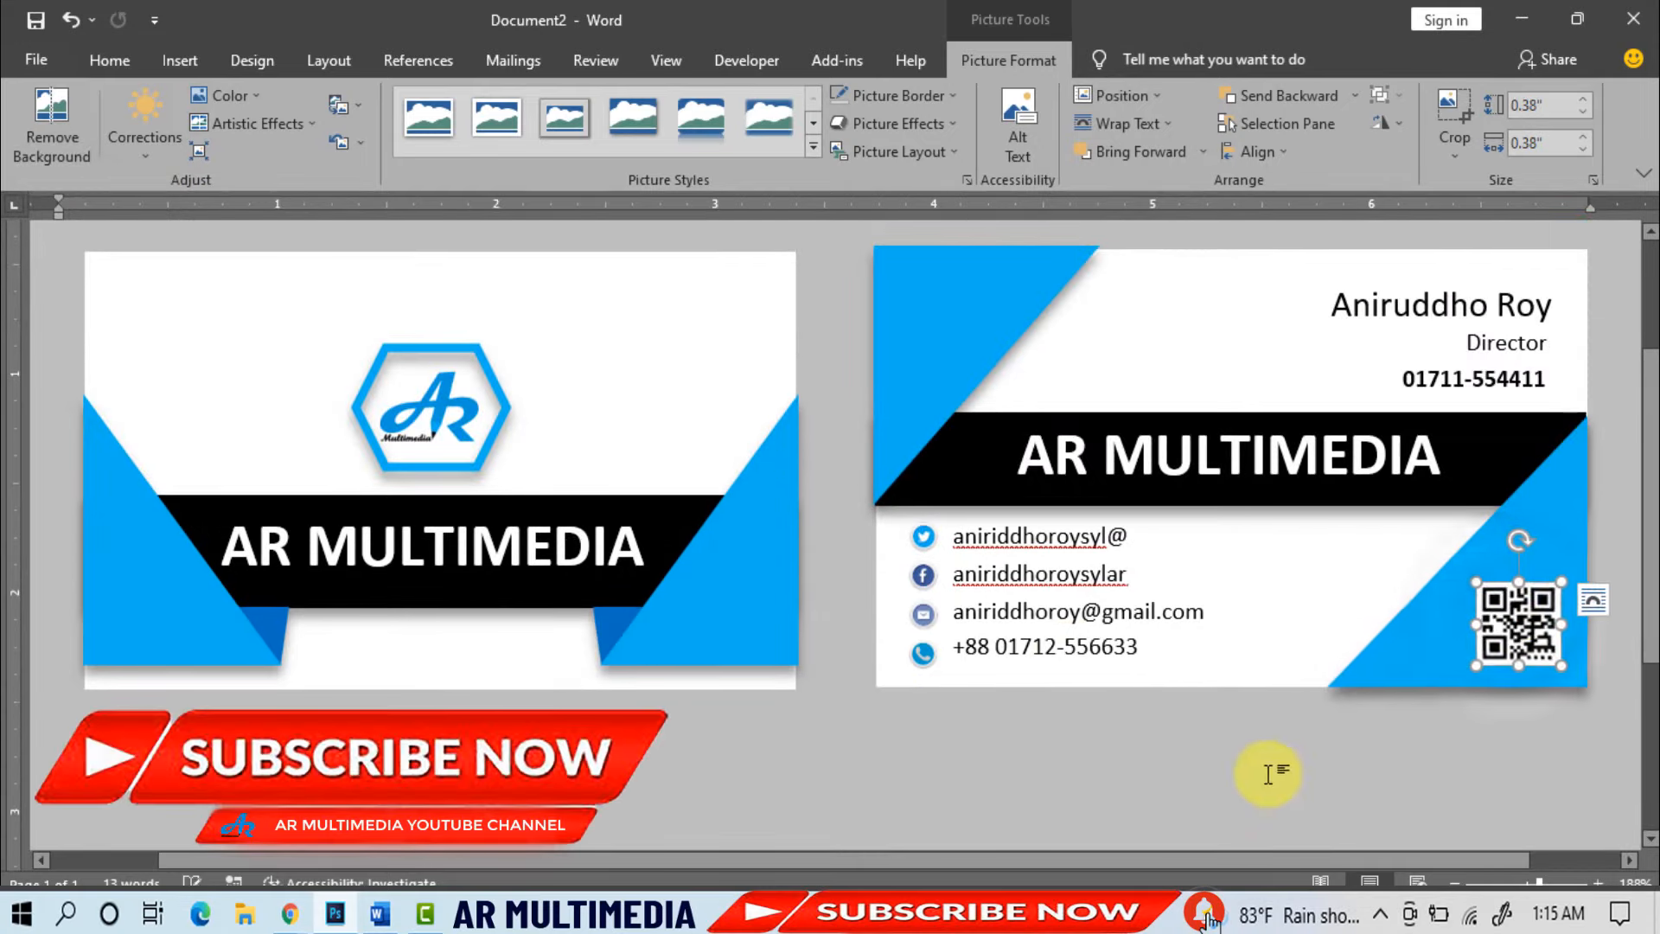
click(1219, 783)
scroll(1081, 817, down, 2)
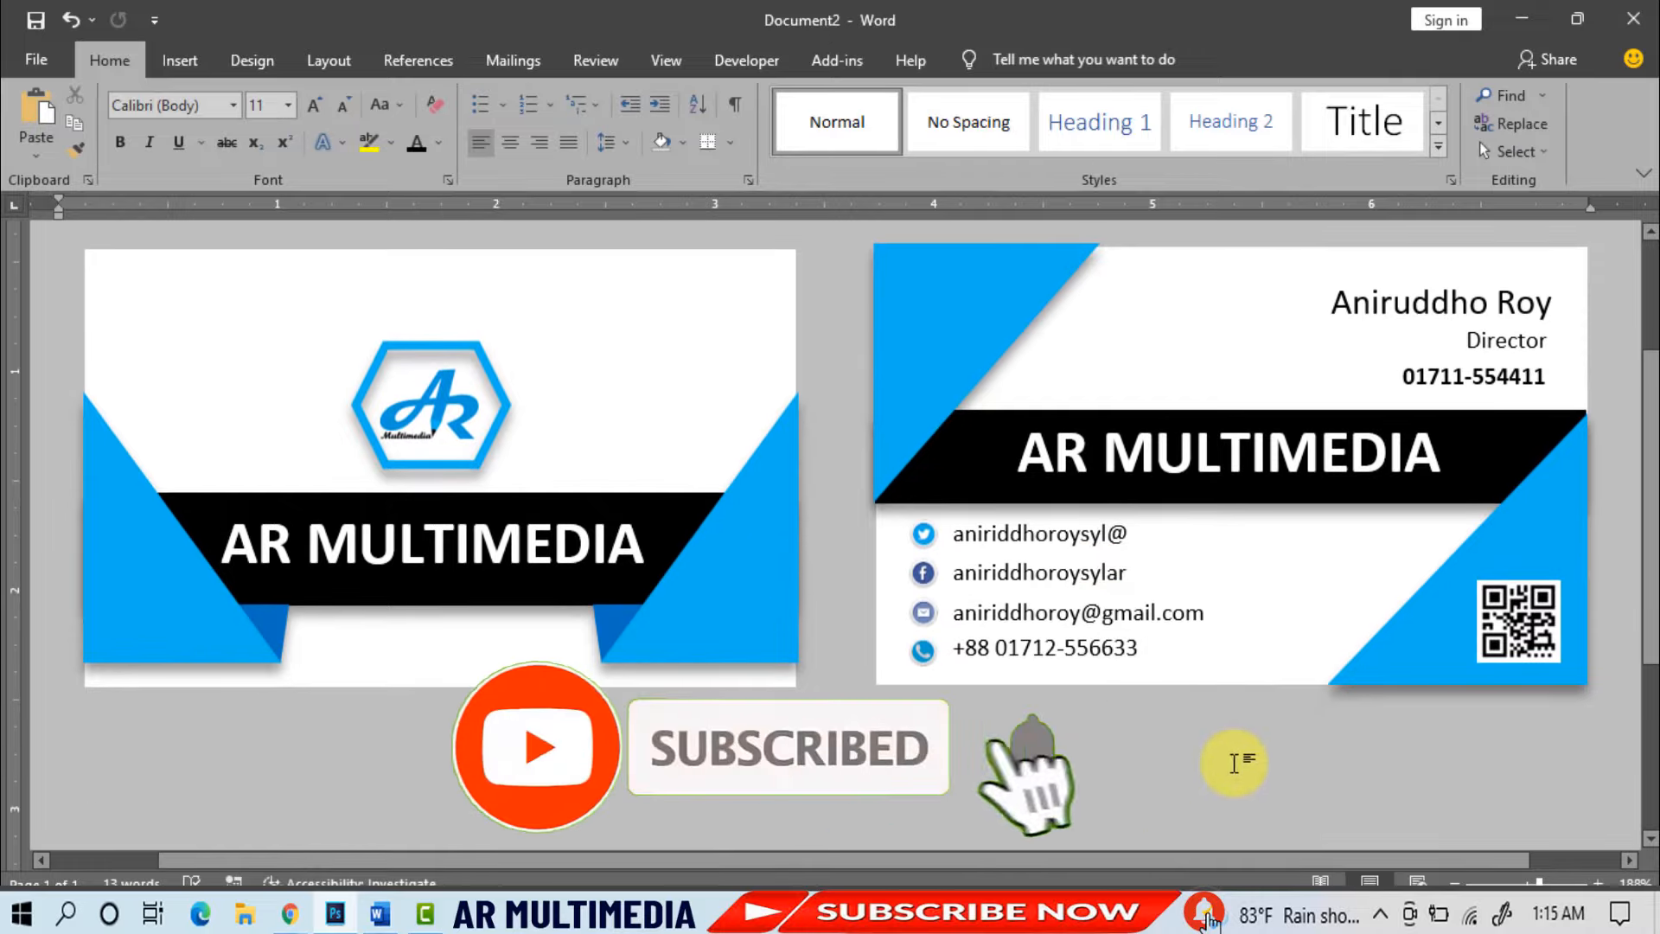
scroll(1236, 761, up, 1)
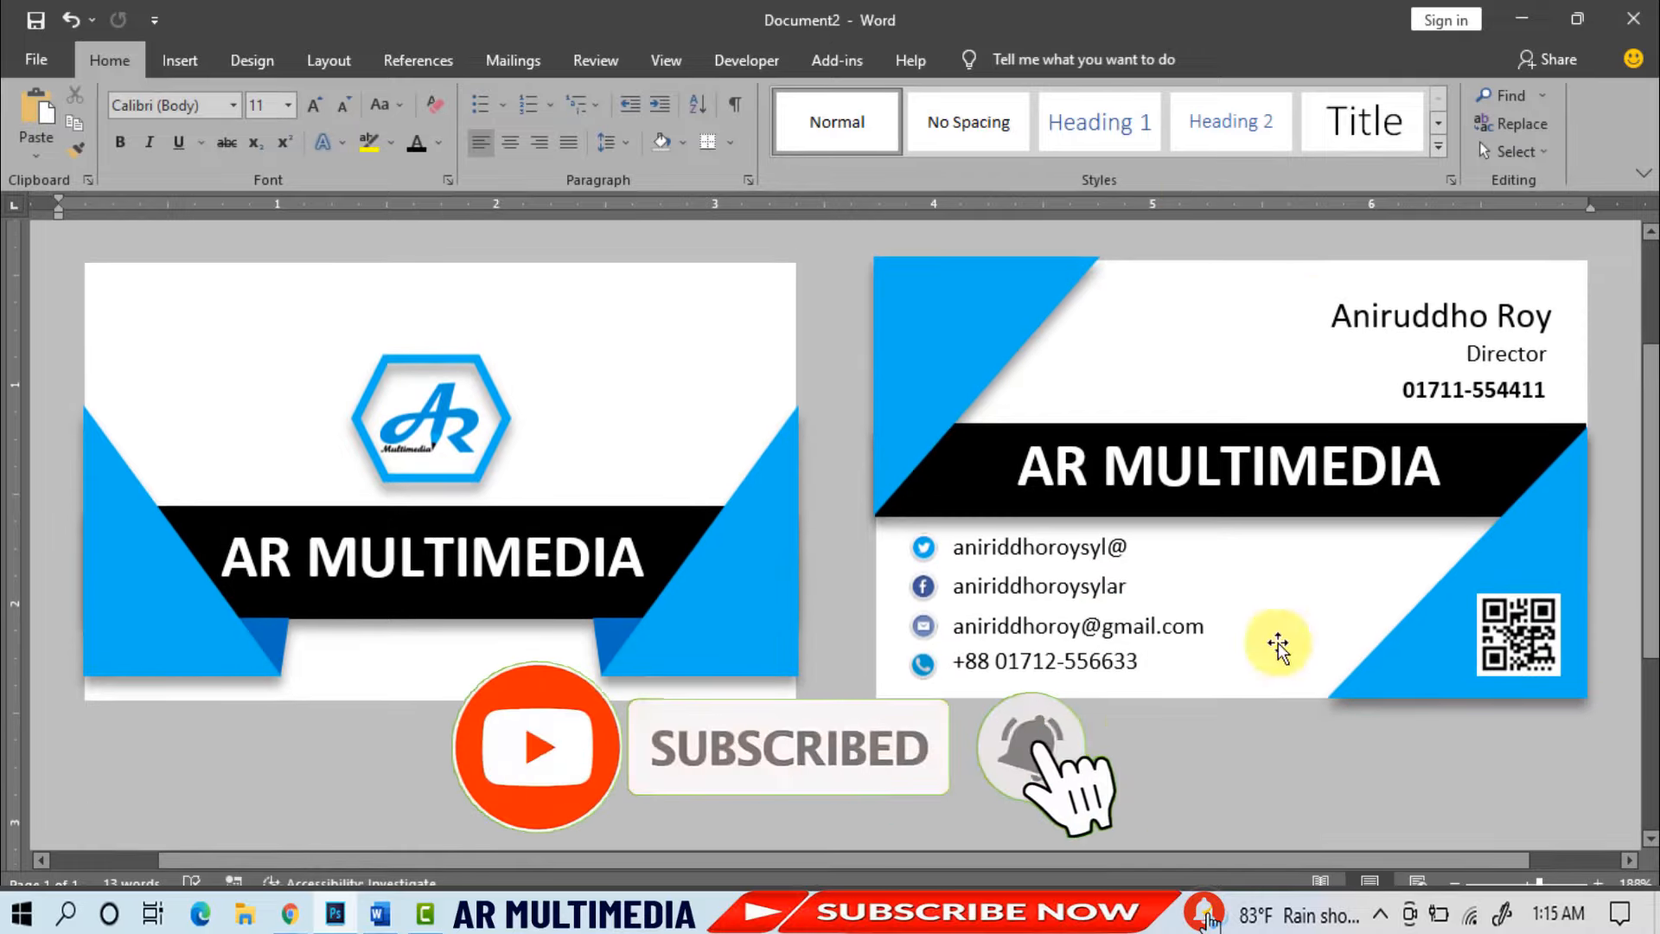
- Save the document as 'Business Card' in Desktop > B Card Design
click(36, 59)
click(90, 337)
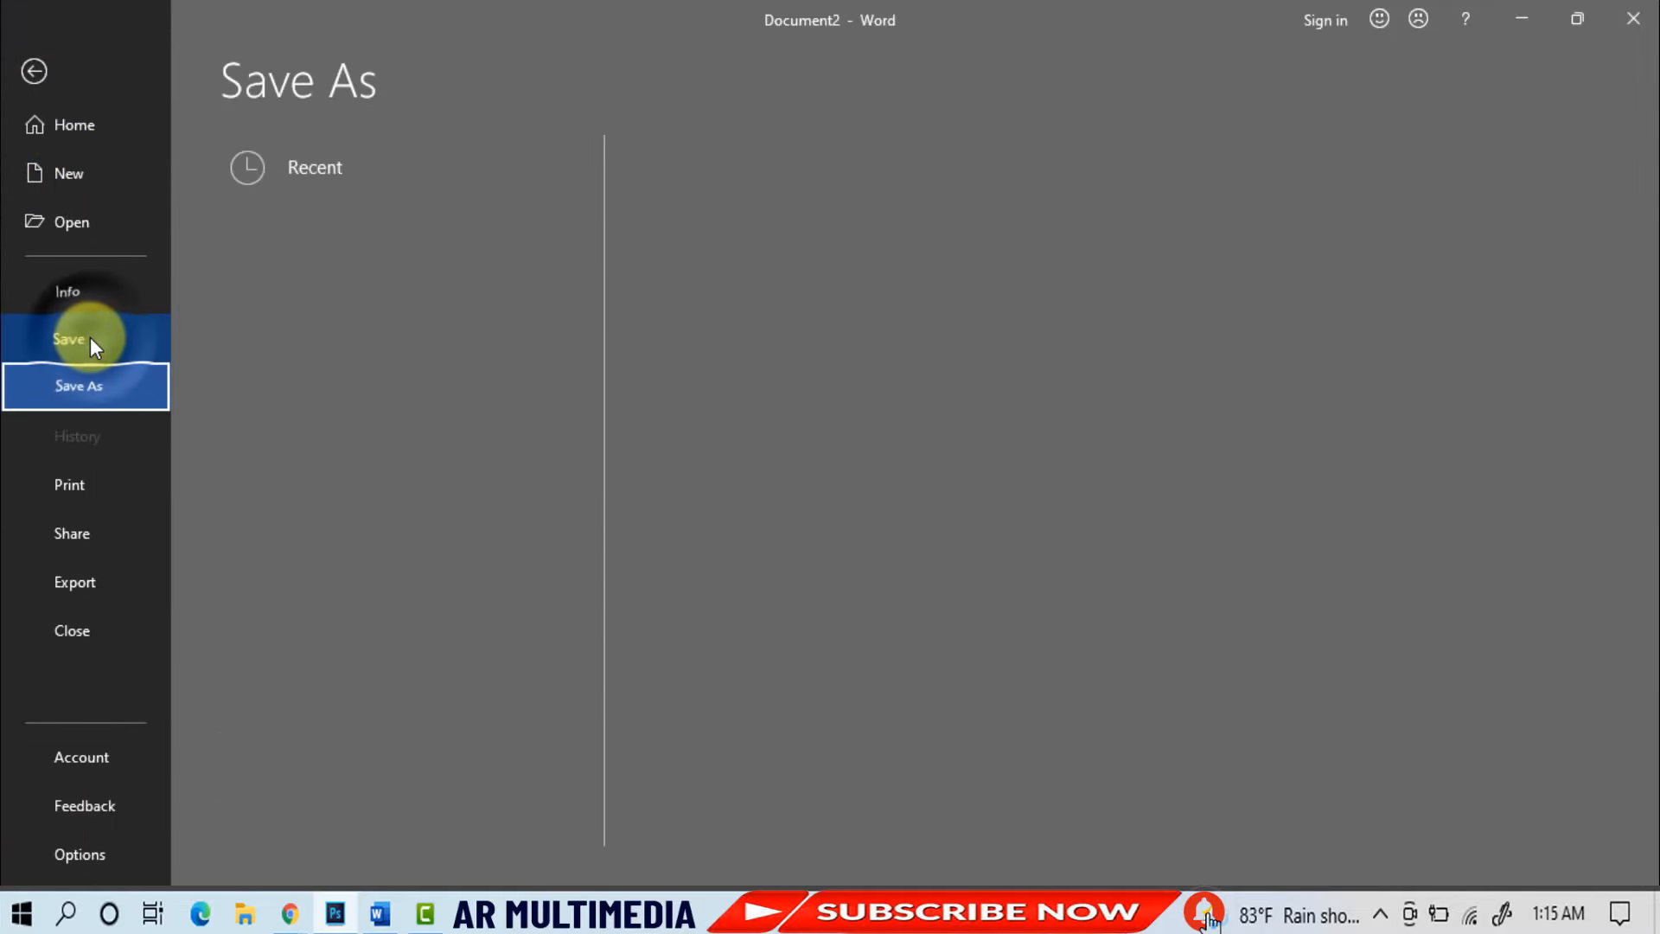
click(324, 412)
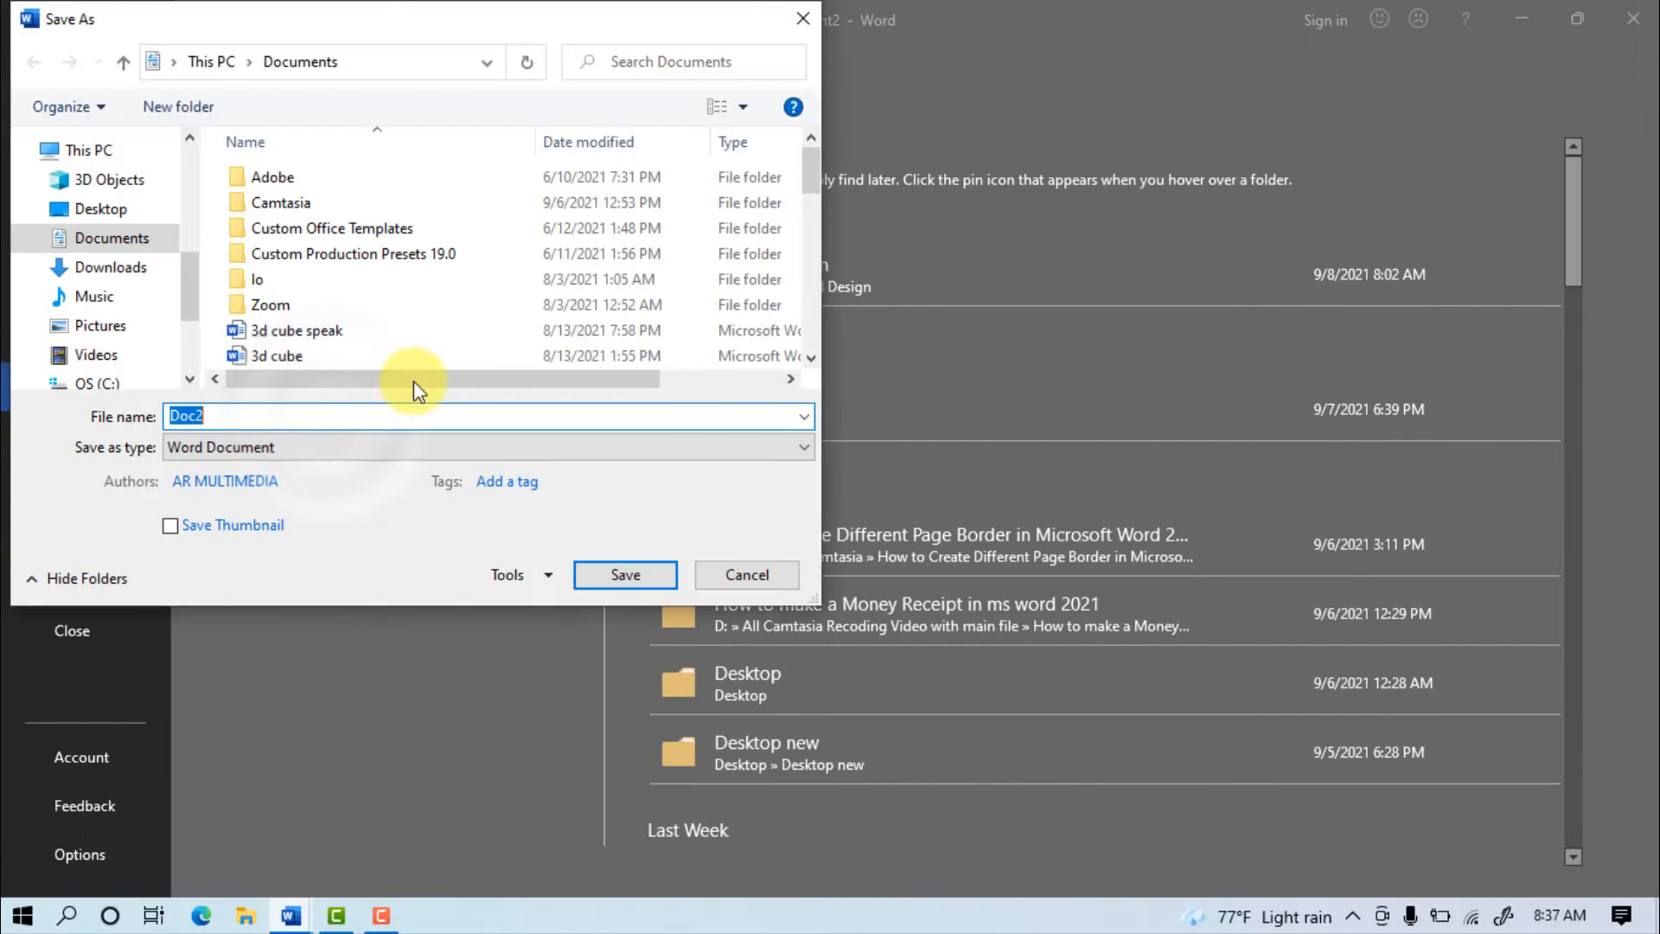
scroll(192, 226, up, 3)
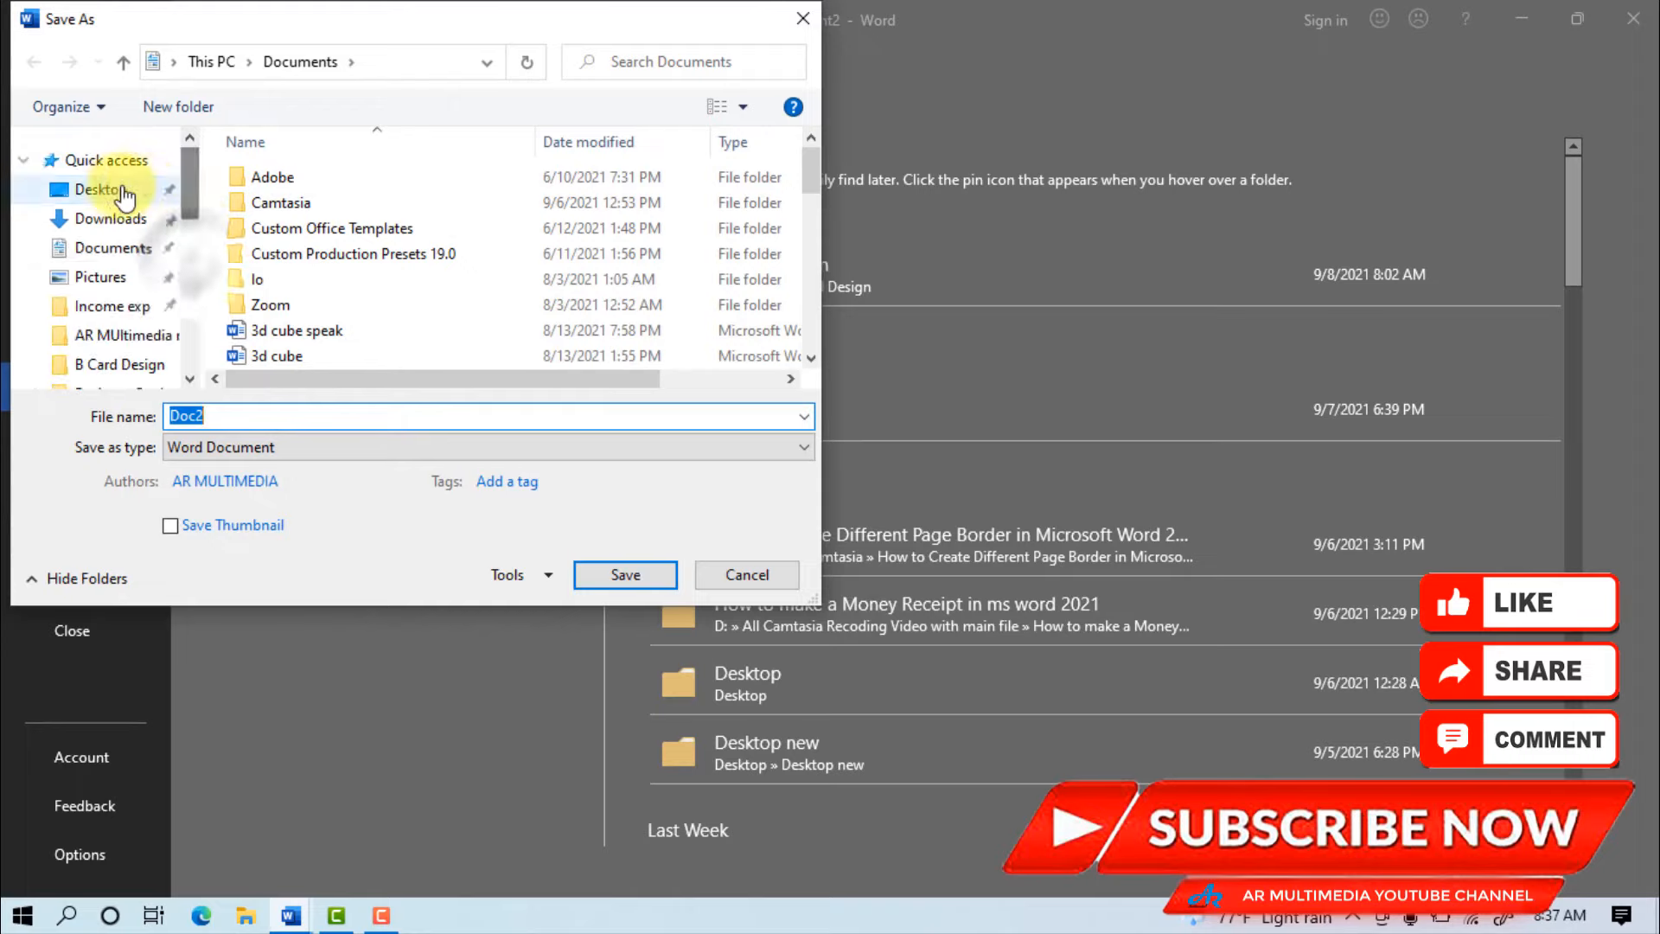
click(99, 188)
double_click(587, 216)
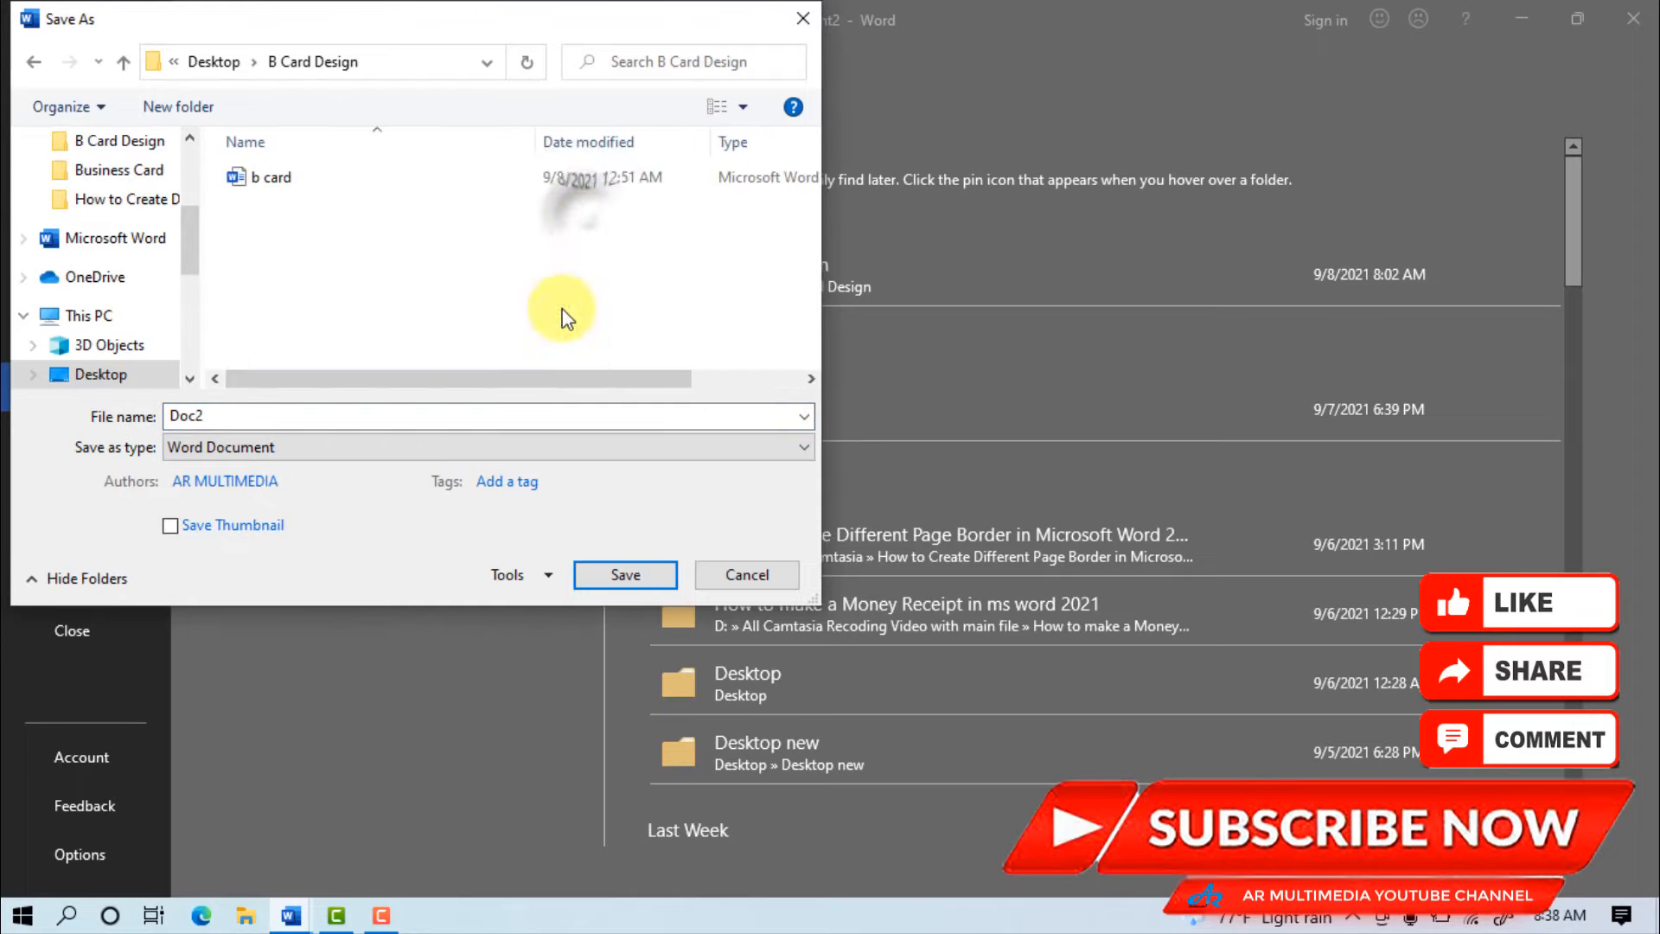
click(246, 414)
text(Business Card)
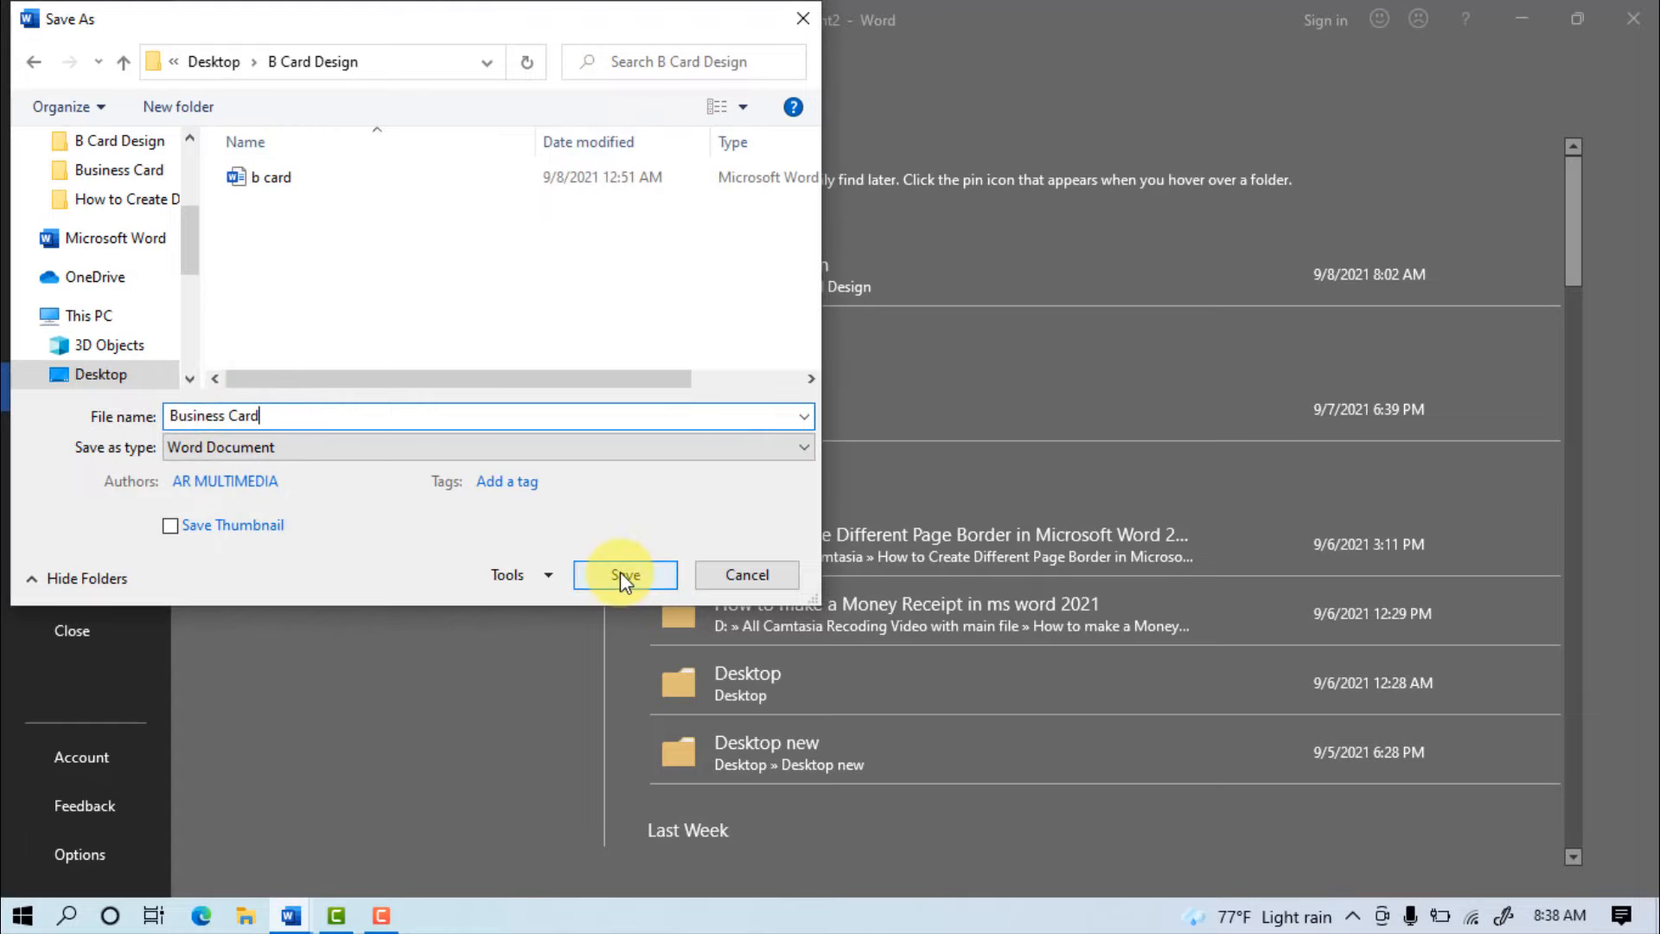
click(622, 574)
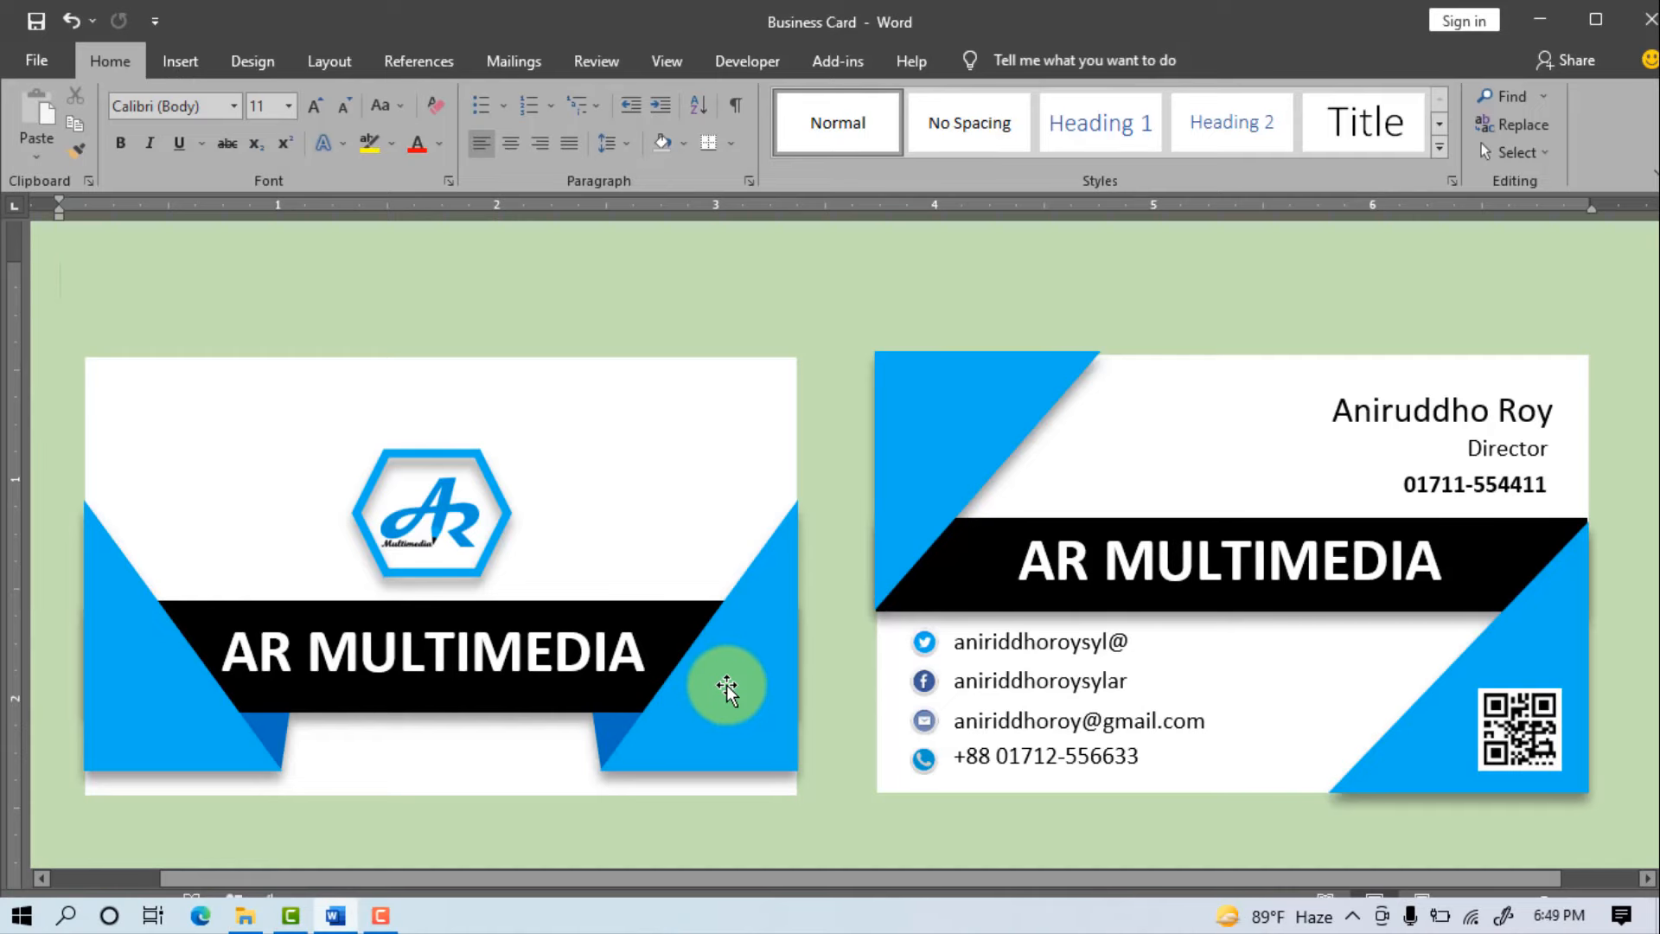